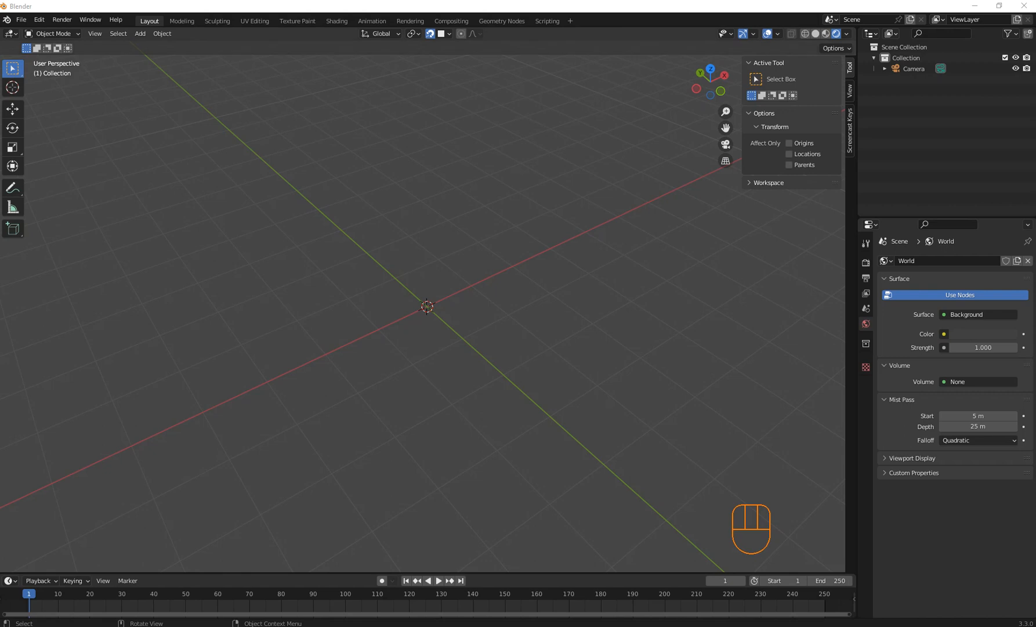
- Add a mesh cube at the world origin and display the viewport in solid shading
click(470, 299)
key(shift+a)
mouse_move(470, 299)
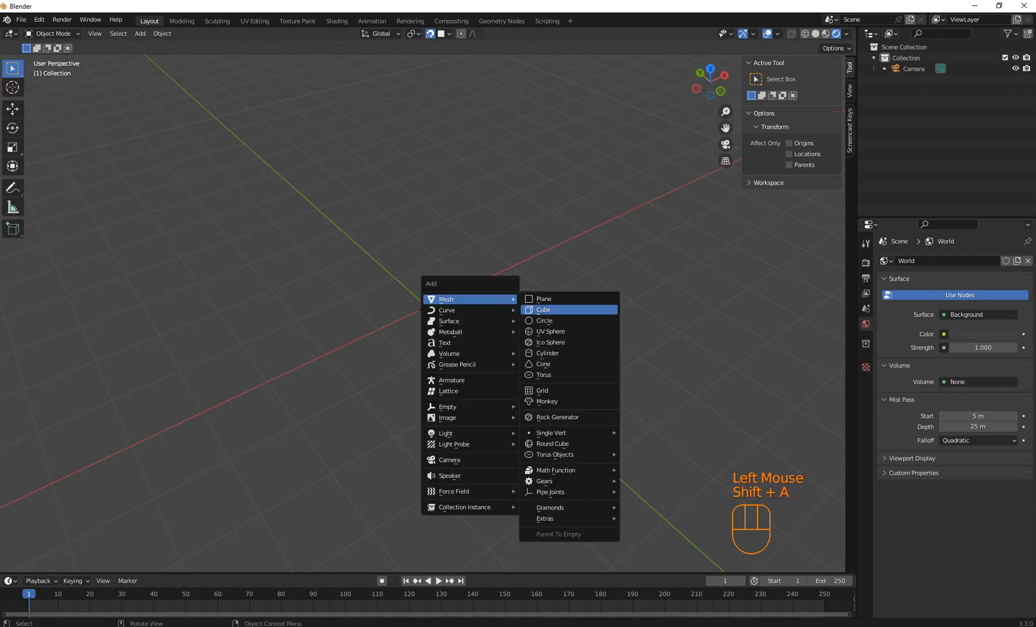
click(543, 309)
middle_drag(543, 309, 525, 256)
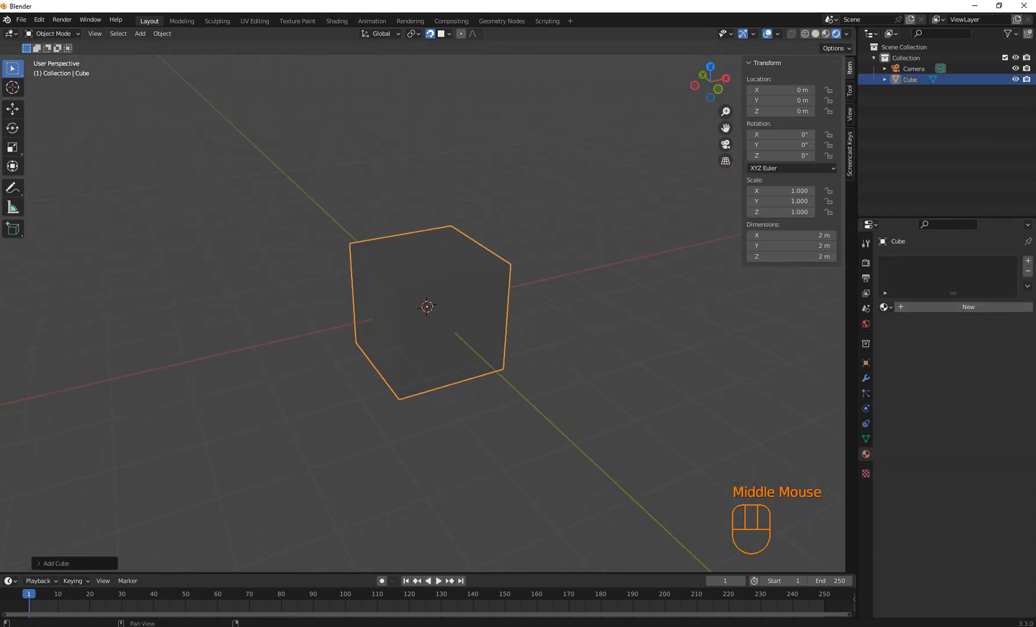
click(815, 33)
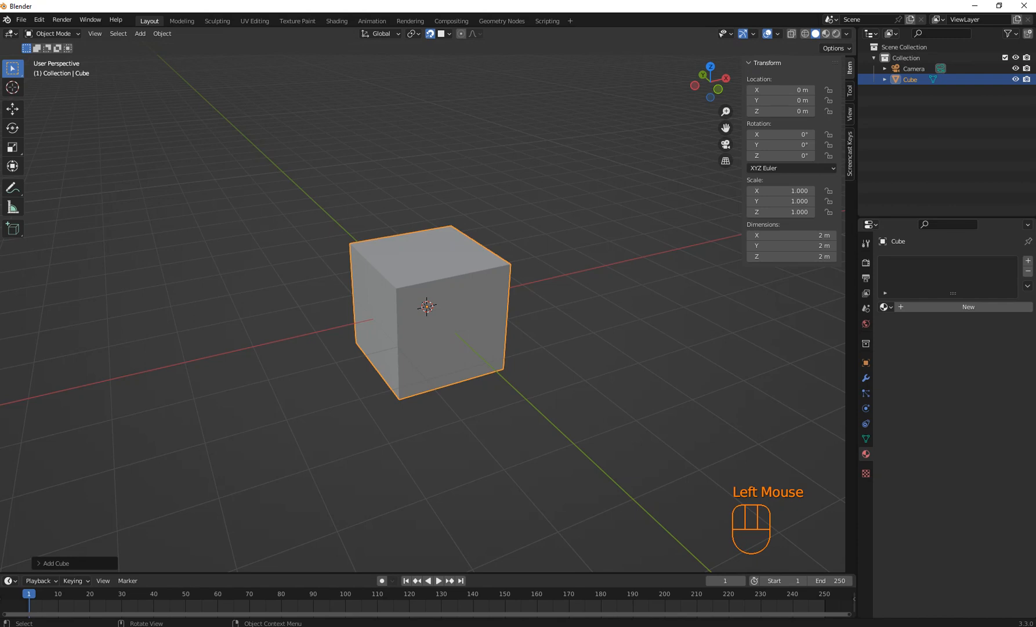
scroll(432, 313, up, 1)
- Duplicate the cube and place the copy beside it at about X 2.91 m, Y -1.22 m, Z 0.38 m
key(shift)
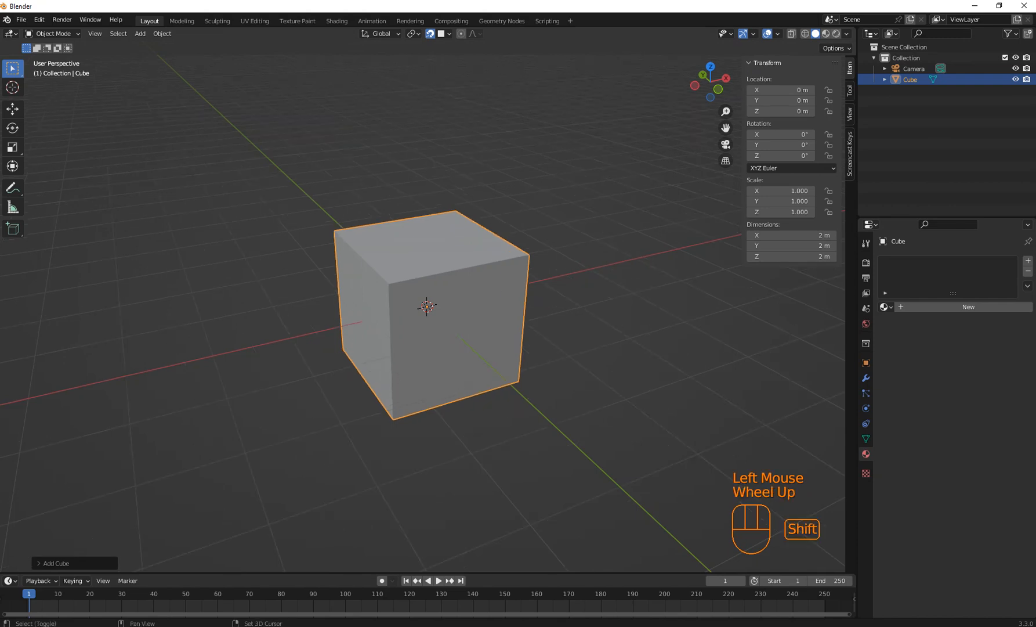
key(shift+d)
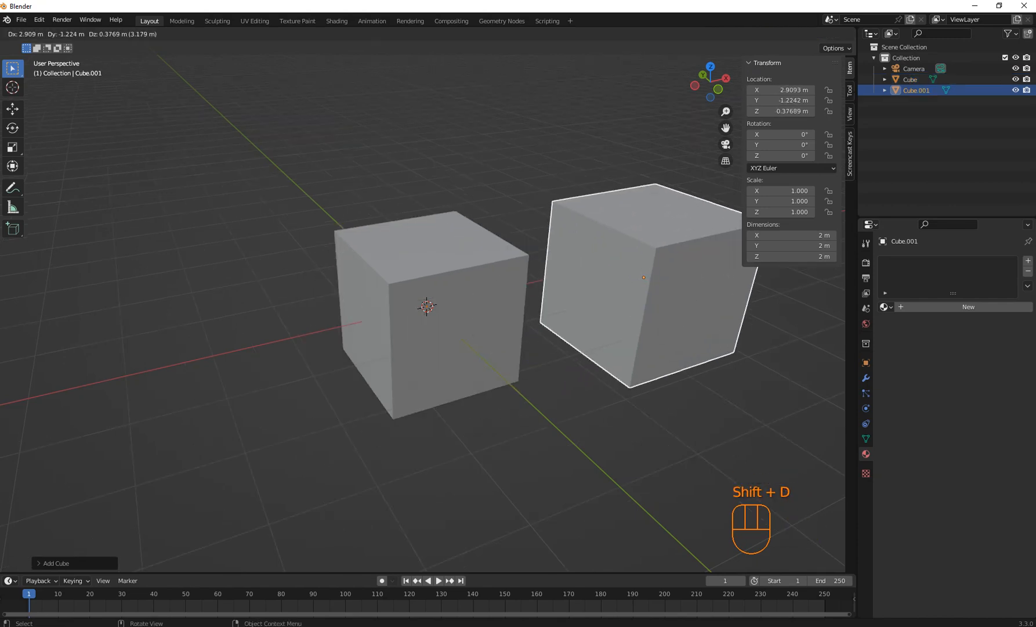
click(644, 277)
- Give the original cube a new material with a blue base color and display the viewport in Material Preview
click(458, 311)
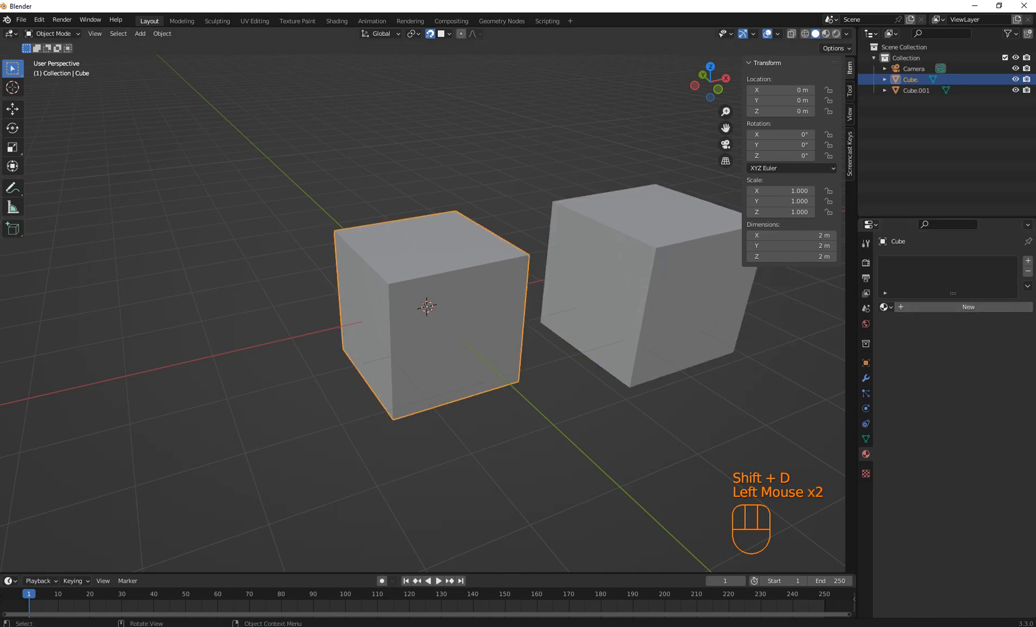
click(966, 307)
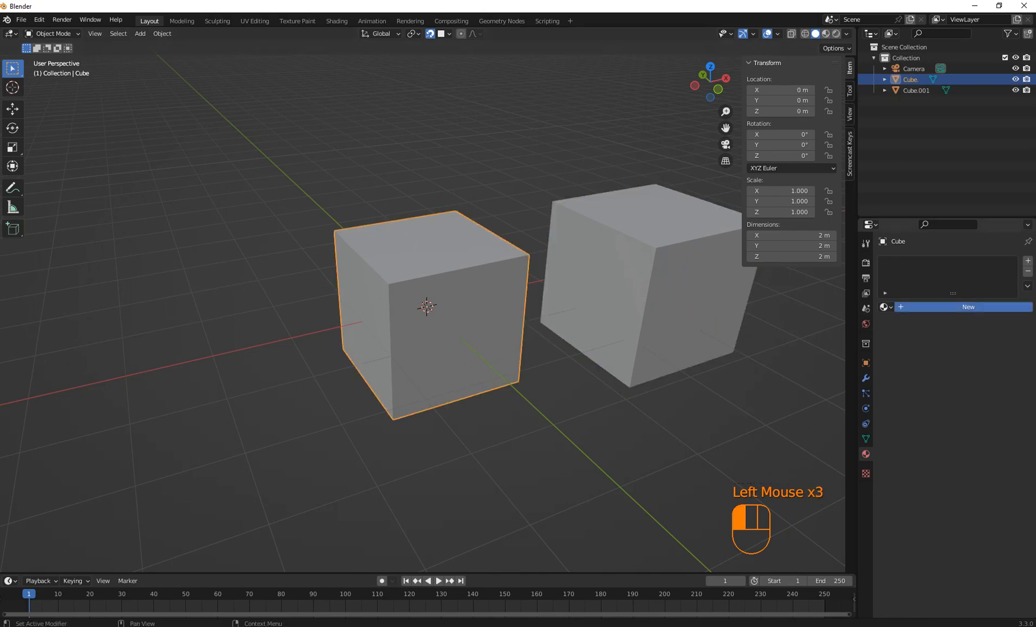
click(983, 422)
click(983, 422)
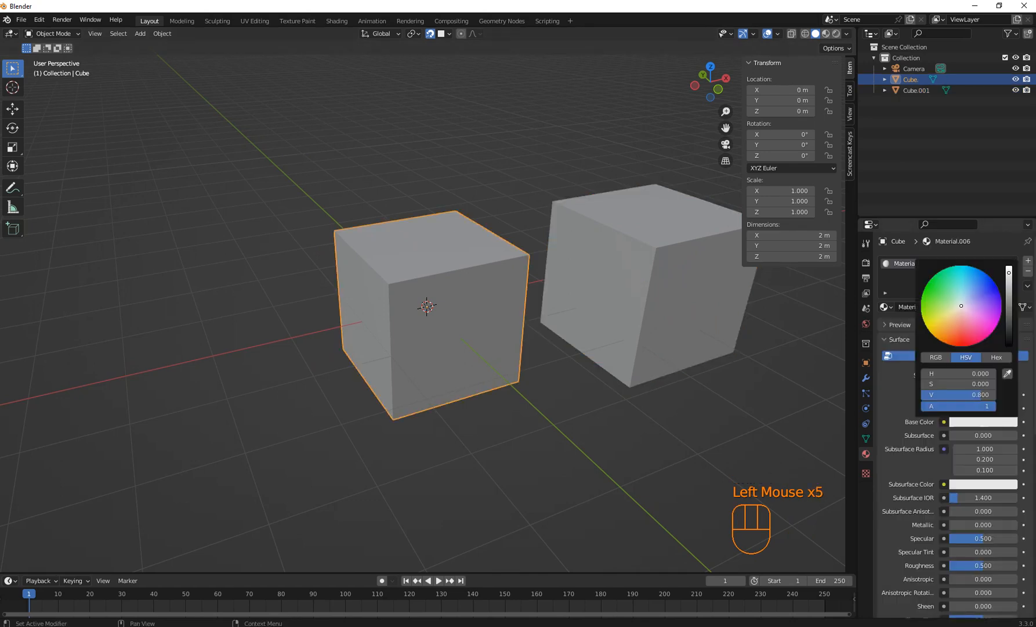
drag(971, 297, 987, 279)
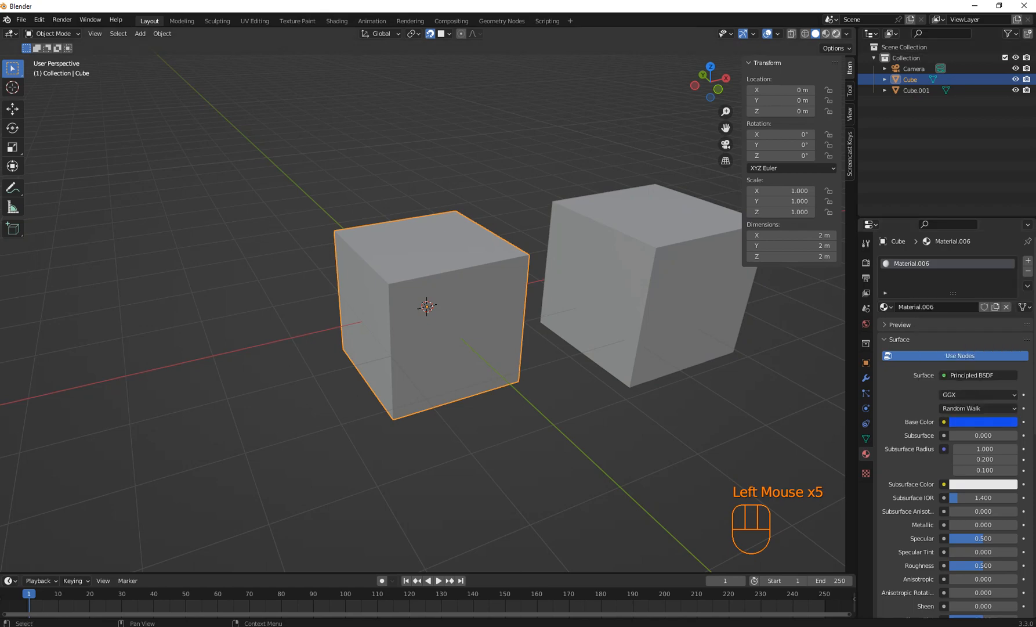
click(825, 33)
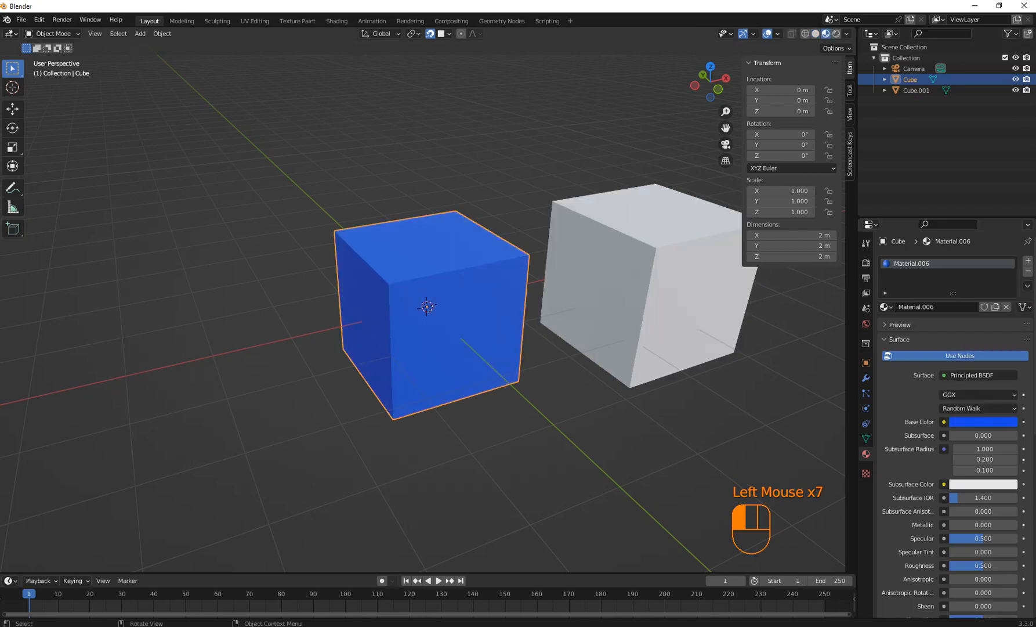
- Create a linked duplicate of the blue cube and place it at about X -3.19 m, Y 1.80 m, Z 0.37 m
click(632, 284)
click(464, 290)
click(633, 284)
click(459, 301)
right_click(427, 299)
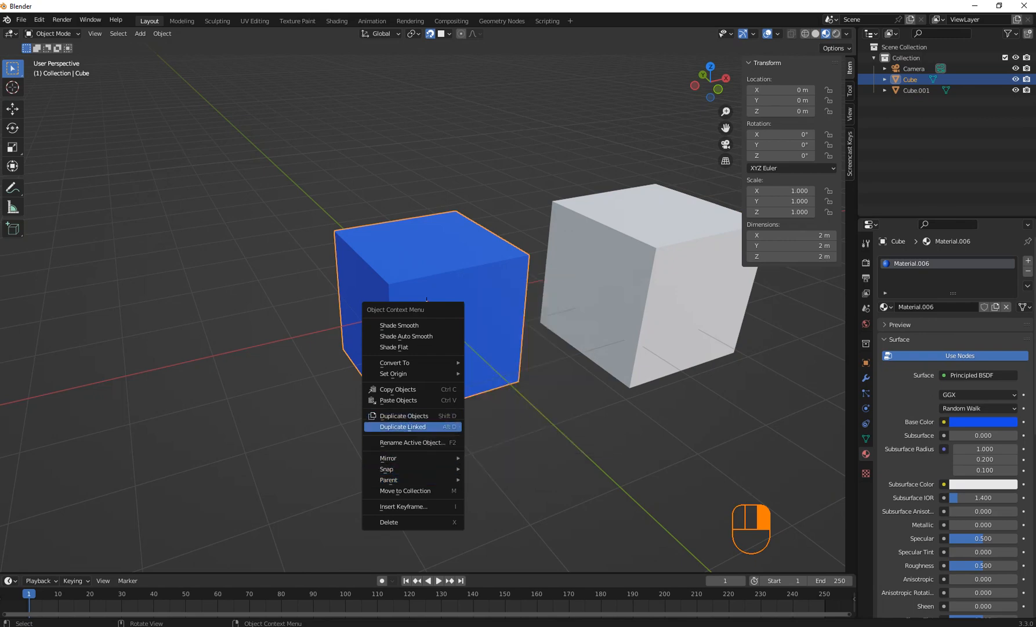
click(402, 426)
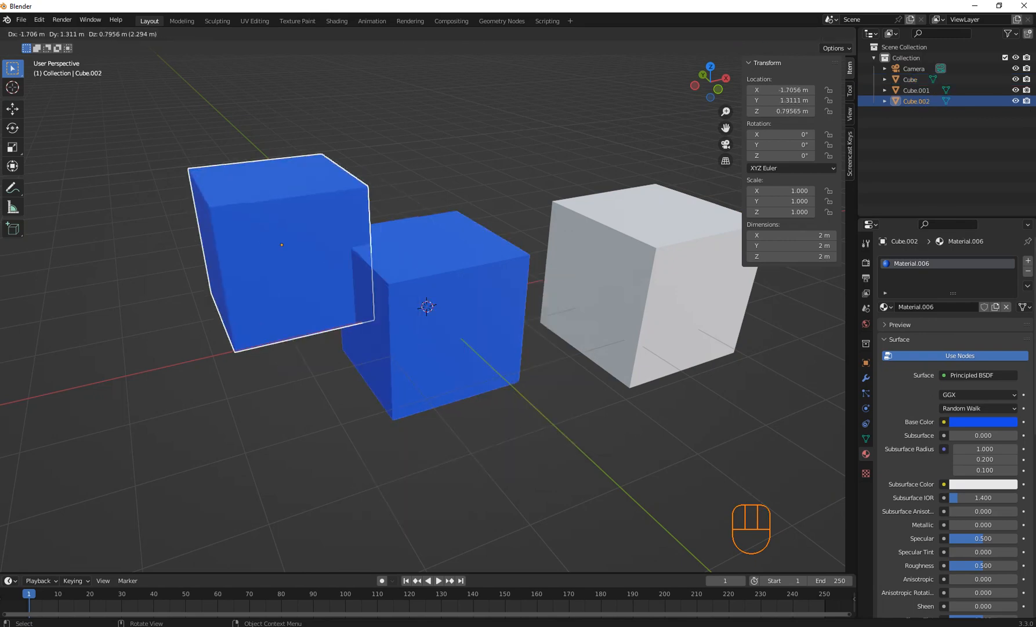
click(152, 398)
middle_drag(151, 398, 195, 398)
- Delete the linked blue duplicate and the two remaining cubes, leaving only the camera
click(196, 398)
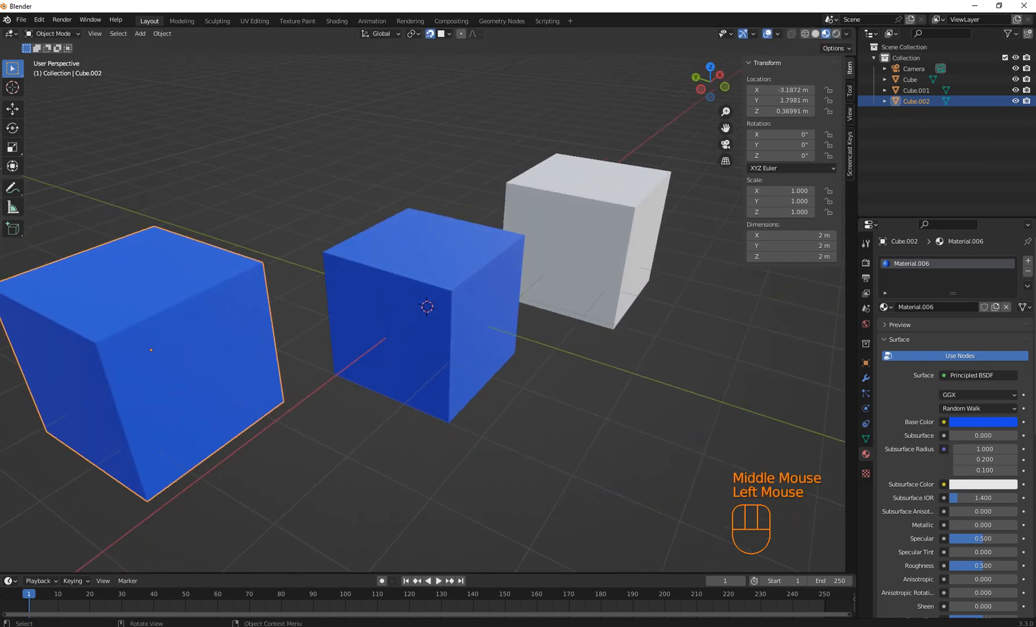
key(Delete)
click(402, 325)
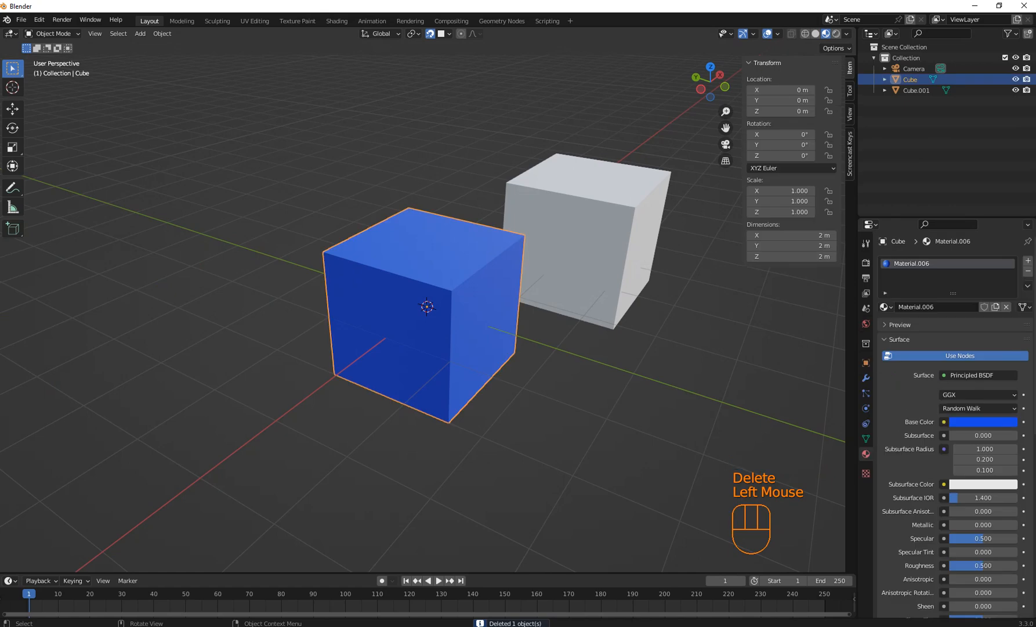
drag(228, 117, 758, 491)
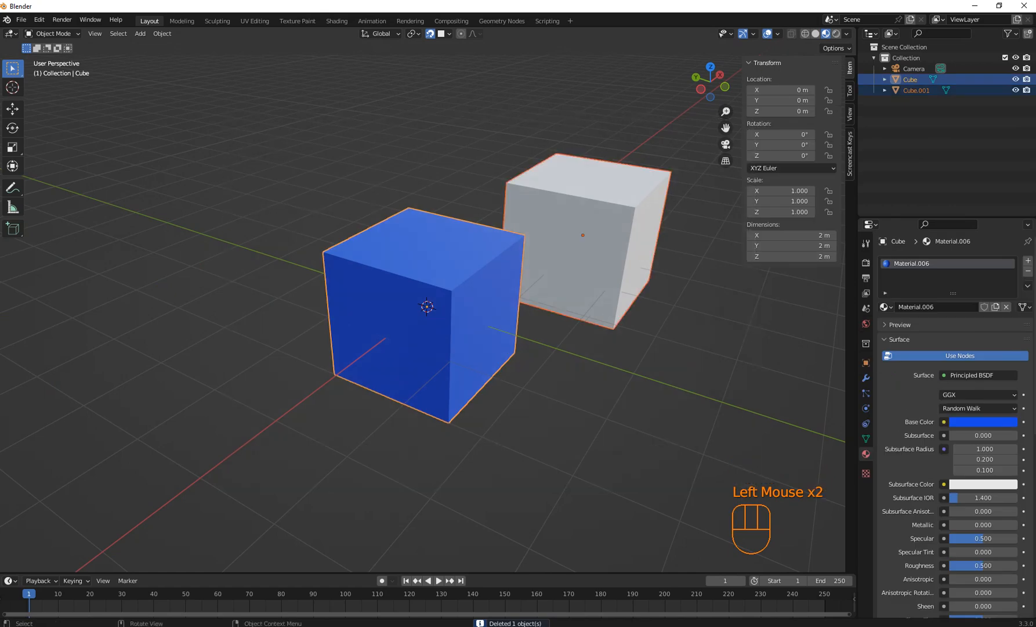
key(Delete)
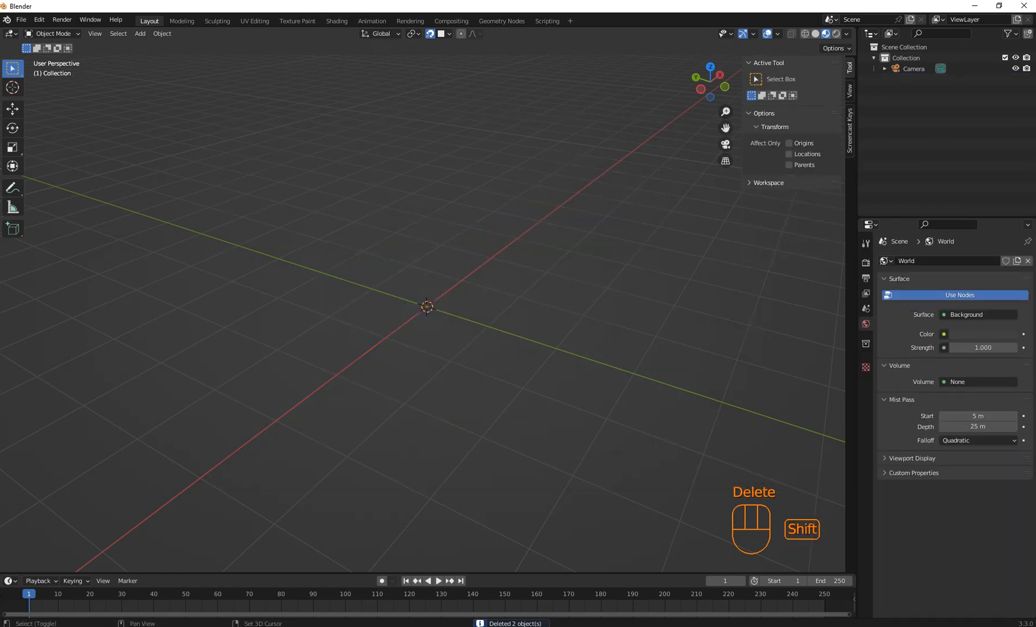
- Add a fresh mesh cube at the world origin
key(shift+a)
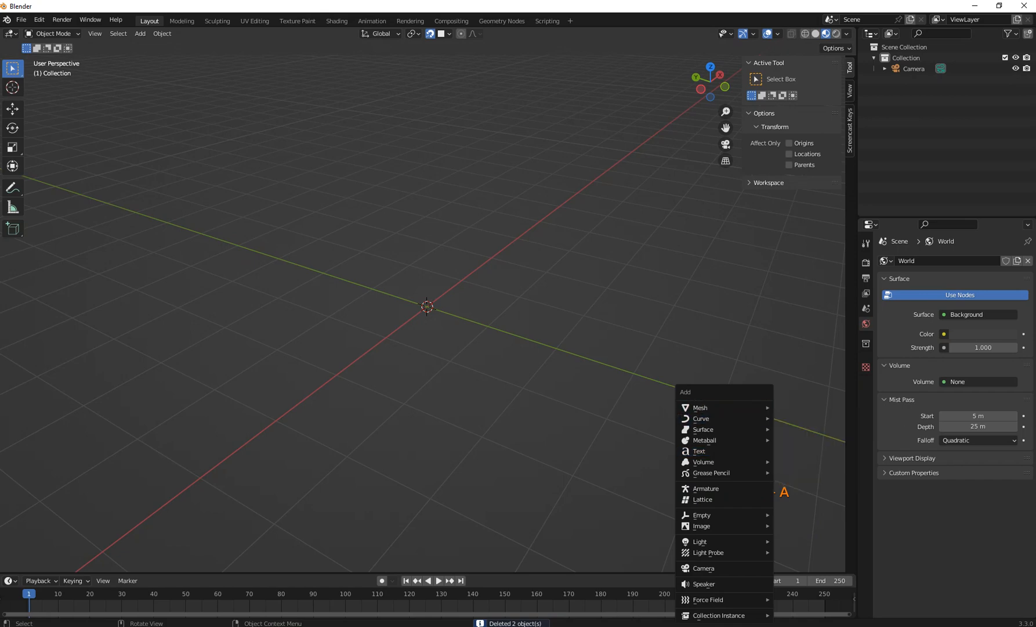
mouse_move(700, 407)
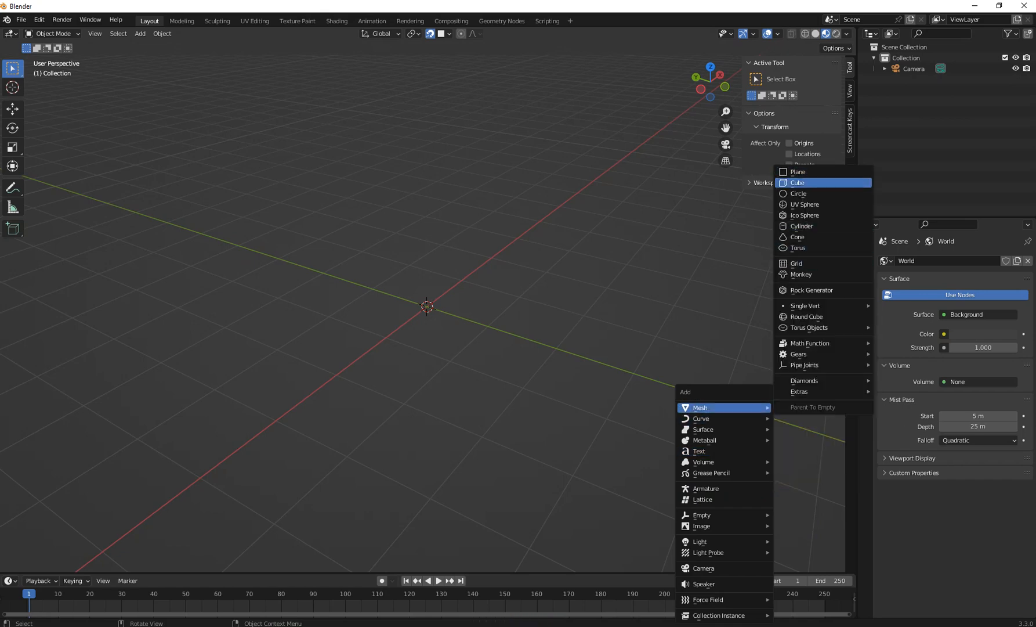
click(797, 182)
- Set the cube's Z scale to 2 and its X scale to 1.5, working in front view
key(KP_1)
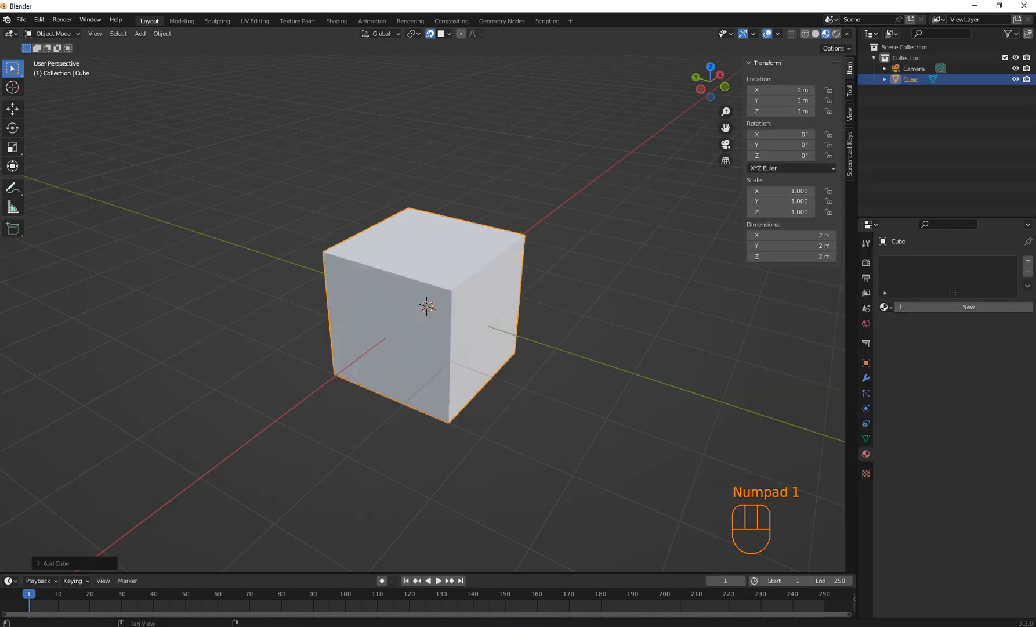
key(KP_1)
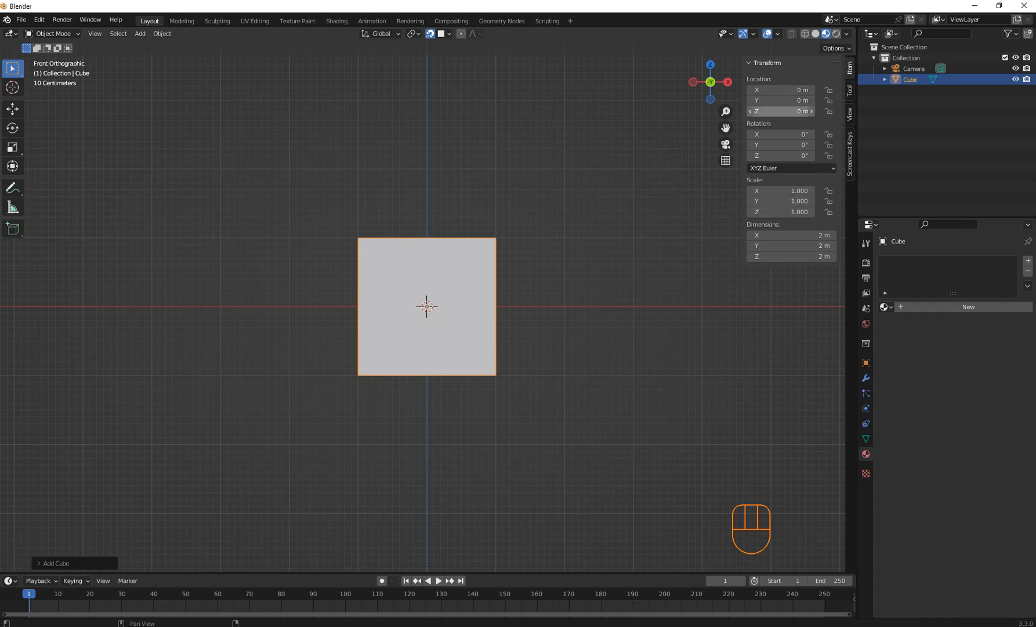
click(780, 211)
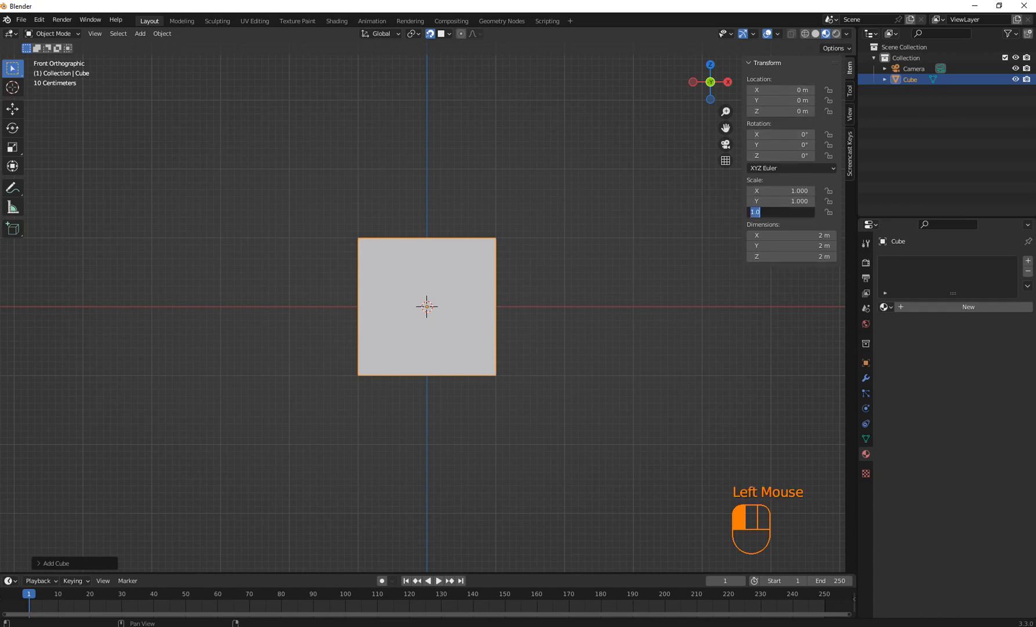
text(2)
key(Return)
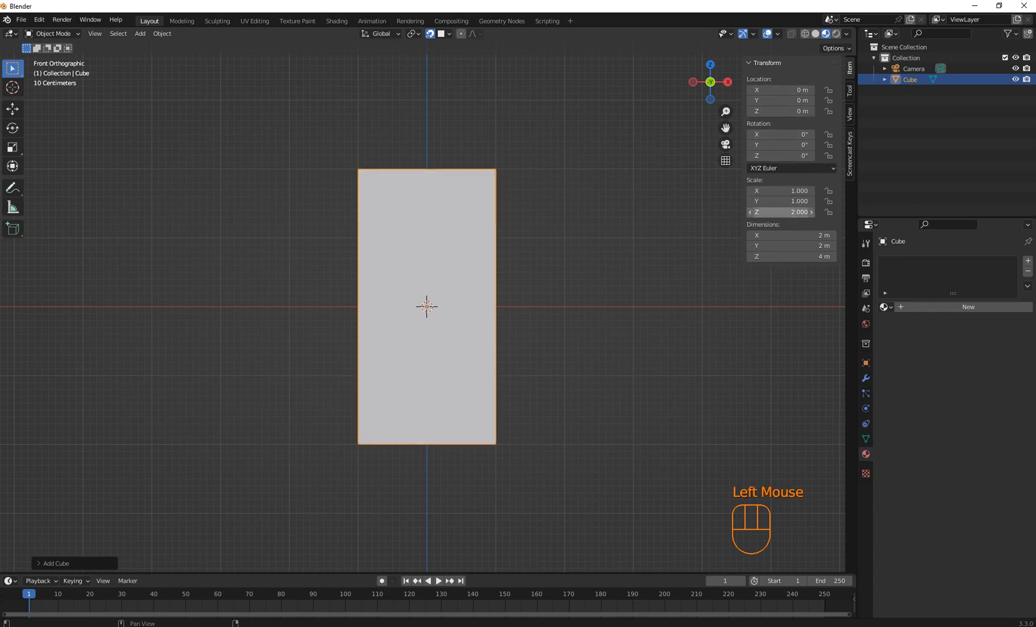
click(781, 201)
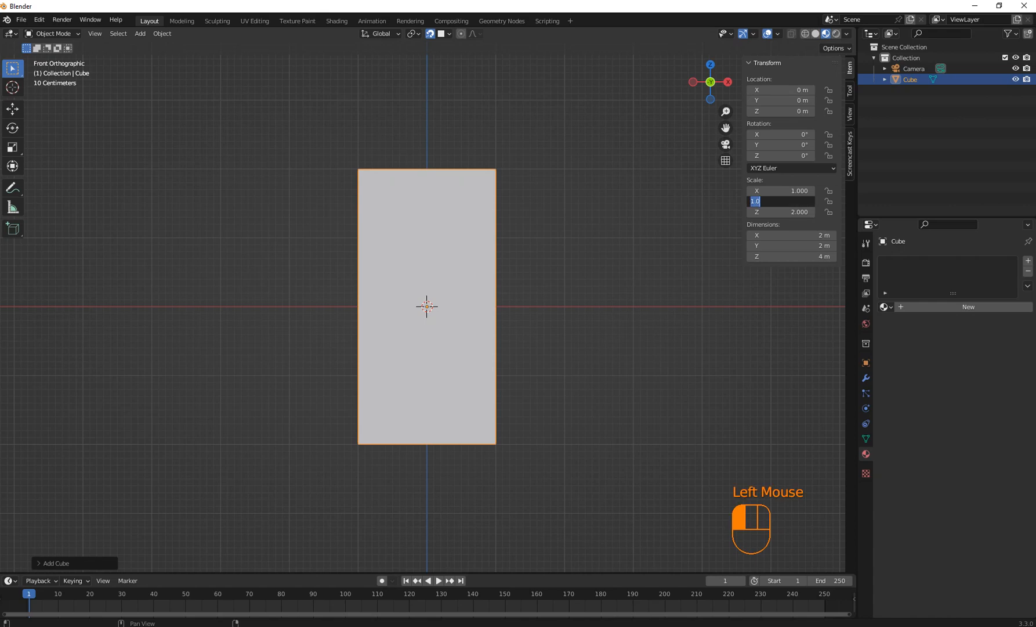
click(781, 191)
click(780, 191)
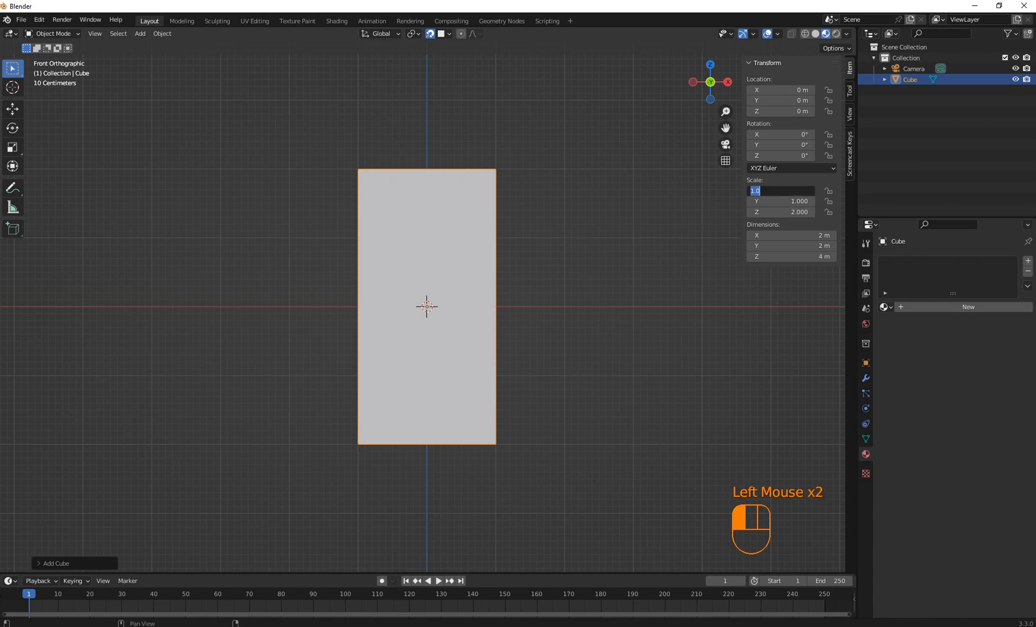
text(1.5)
key(Return)
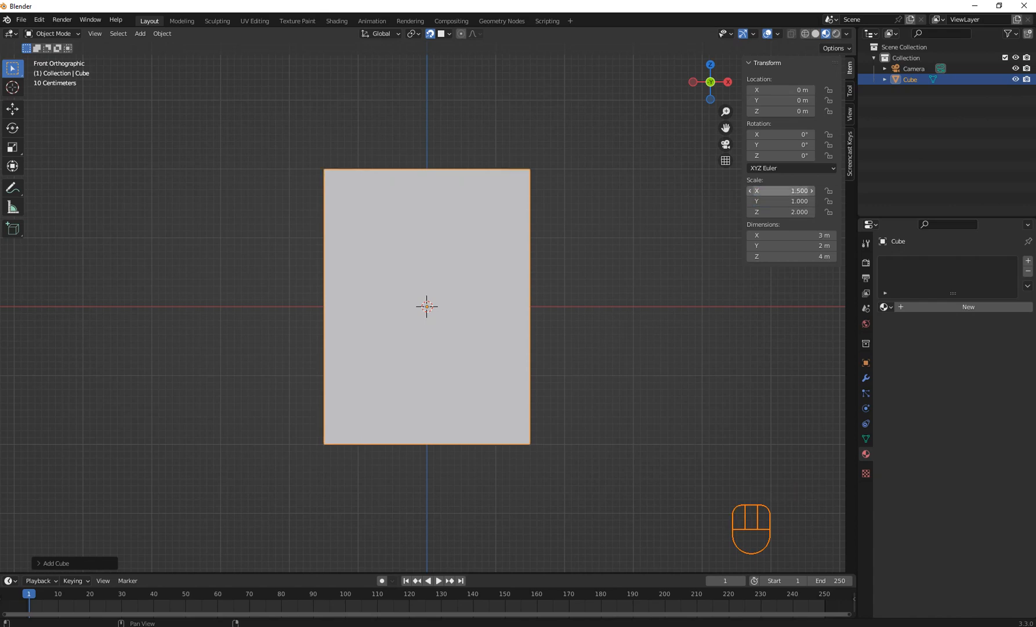
- Set the cube's Y scale to 0.5
click(781, 201)
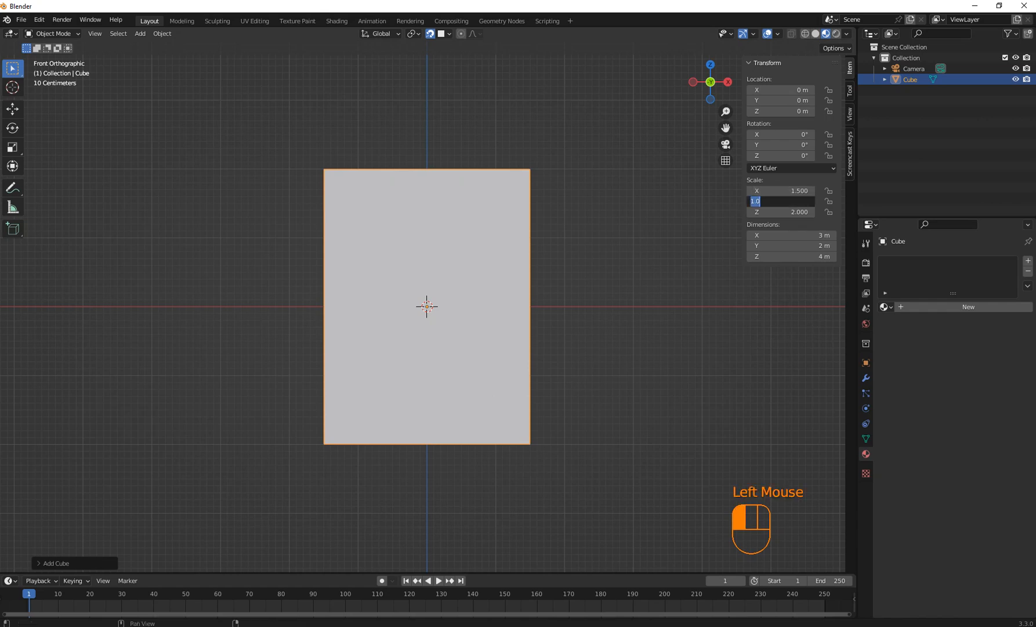
text(0.5)
key(Return)
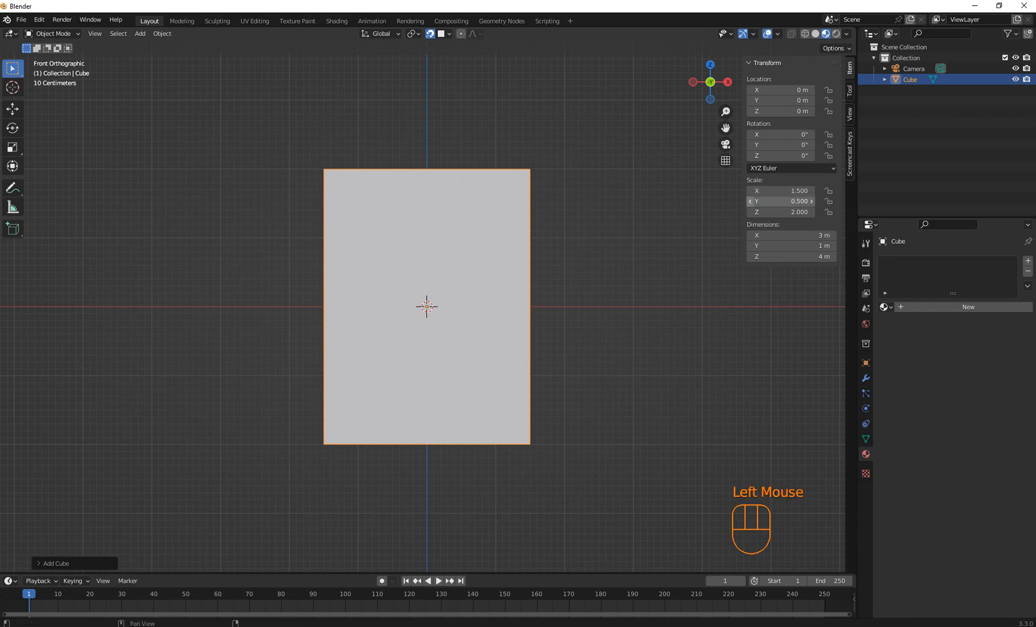
- Set the cube's Y scale to 0.25 to make it a thin upright slab
click(781, 201)
text(.)
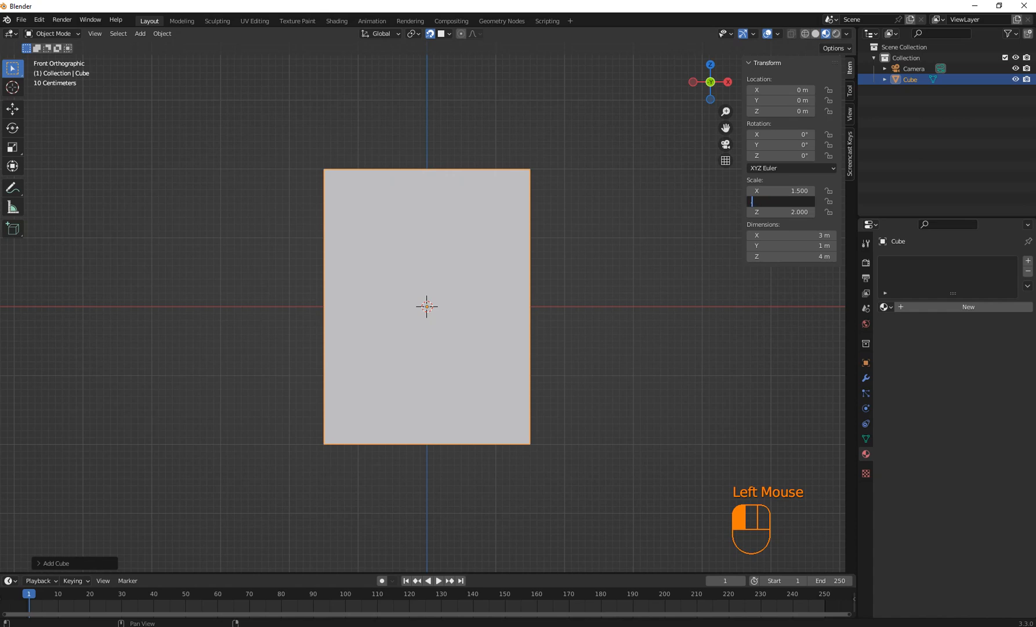
text(25)
key(Return)
middle_drag(586, 255, 513, 289)
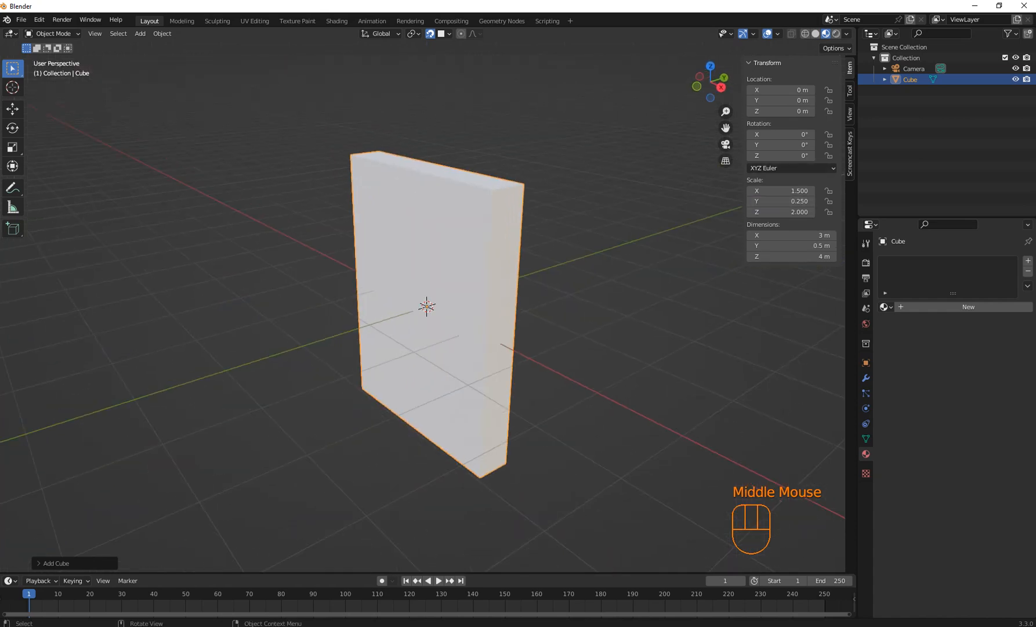
- Check the slab's geometry in Edit Mode, set the viewport to solid shading, and return to Object Mode
click(450, 273)
key(Tab)
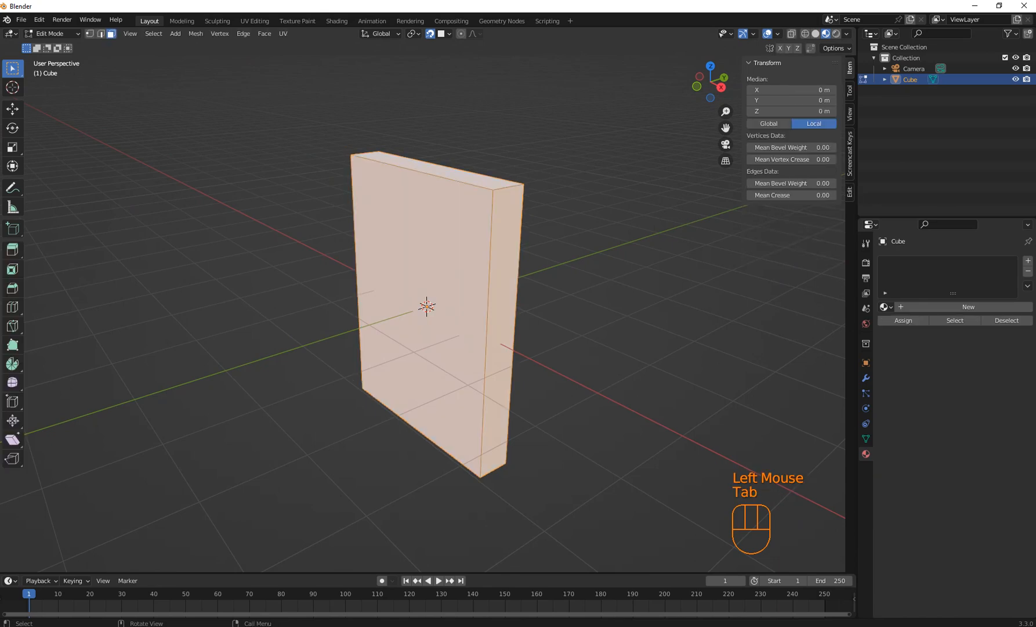
click(792, 33)
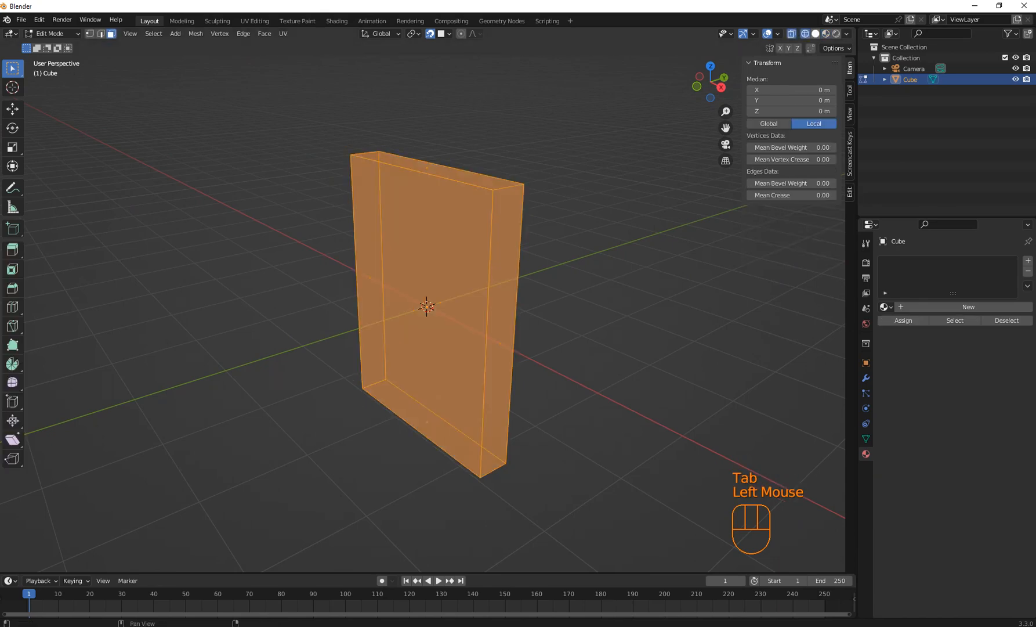
click(816, 34)
middle_drag(627, 226, 662, 241)
click(662, 241)
click(432, 279)
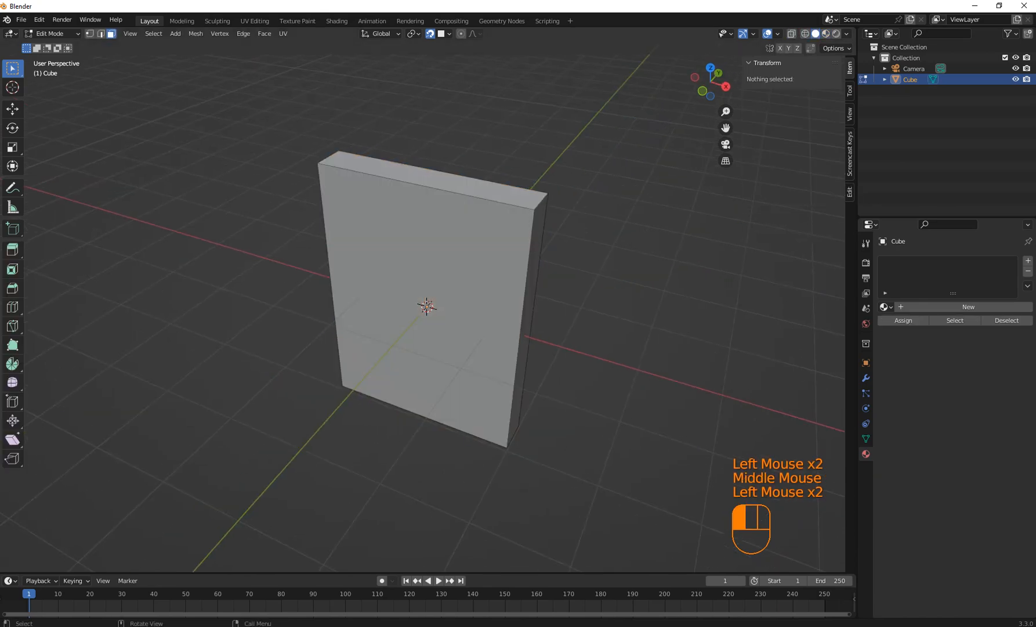
key(Tab)
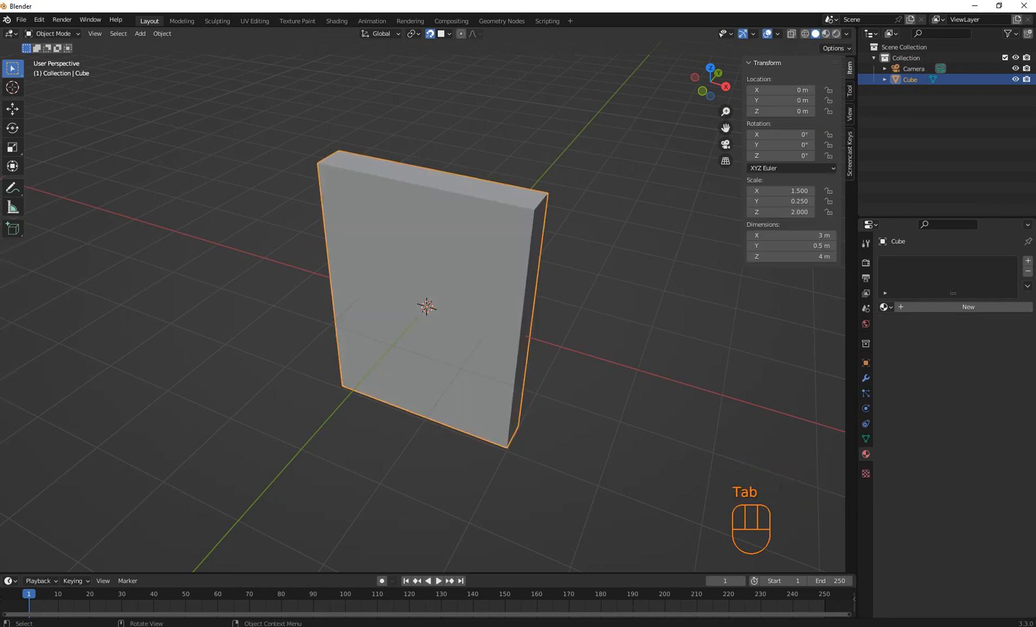
- Duplicate the slab and leave the copy at the original's location
key(shift+d)
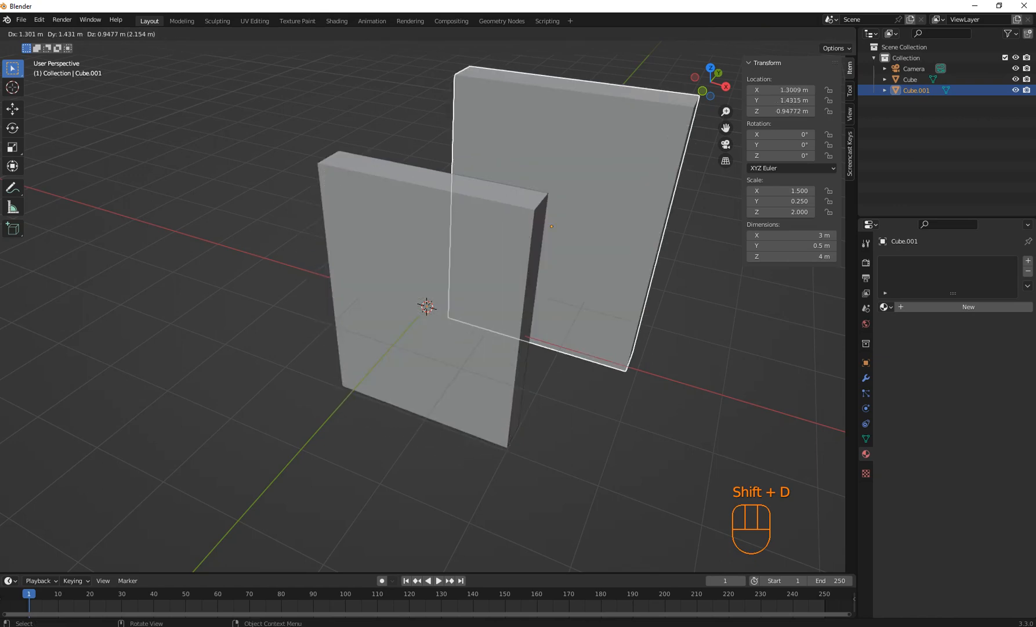
key(Escape)
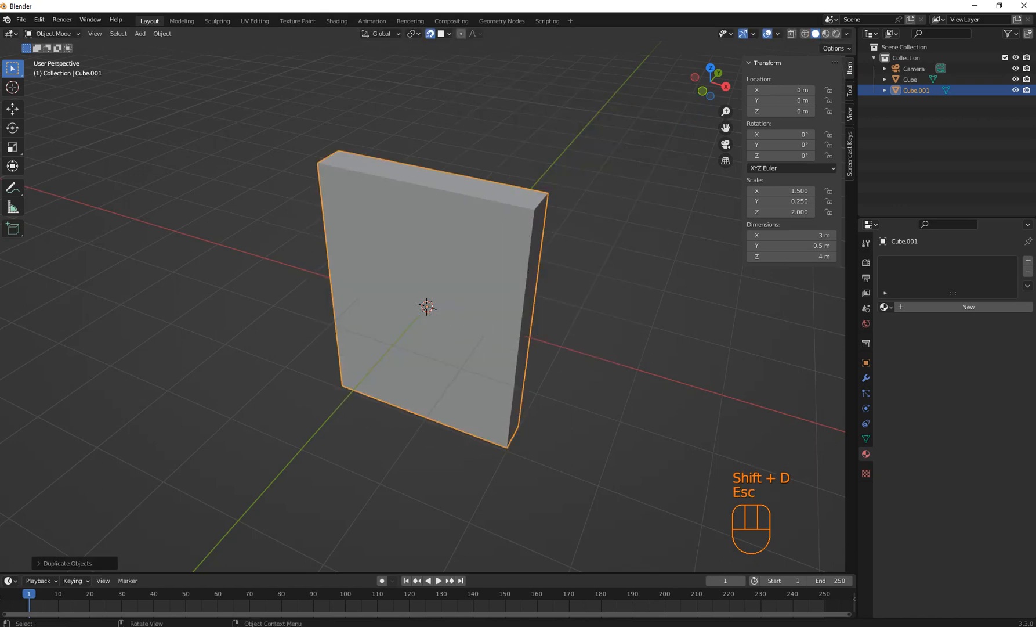
- Turn off snapping so the duplicate slab can be scaled freely
click(430, 33)
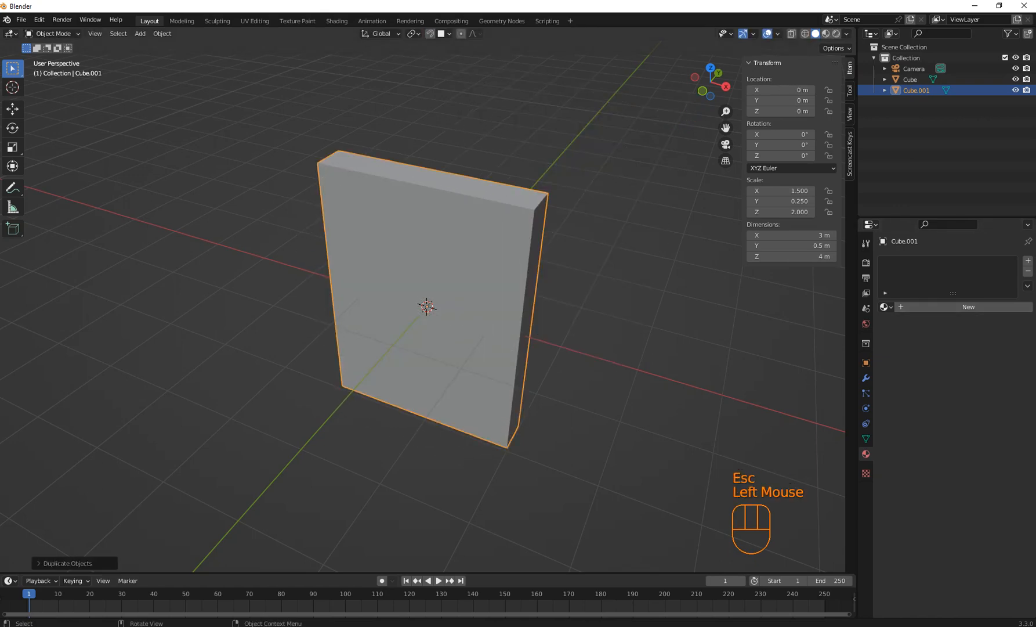
key(s)
key(y)
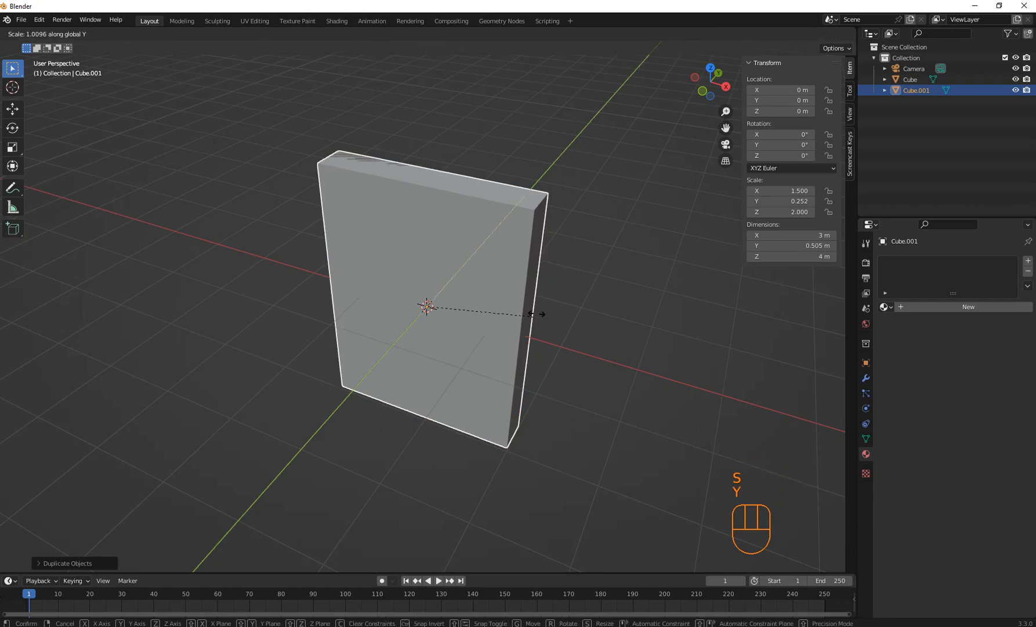
key(Escape)
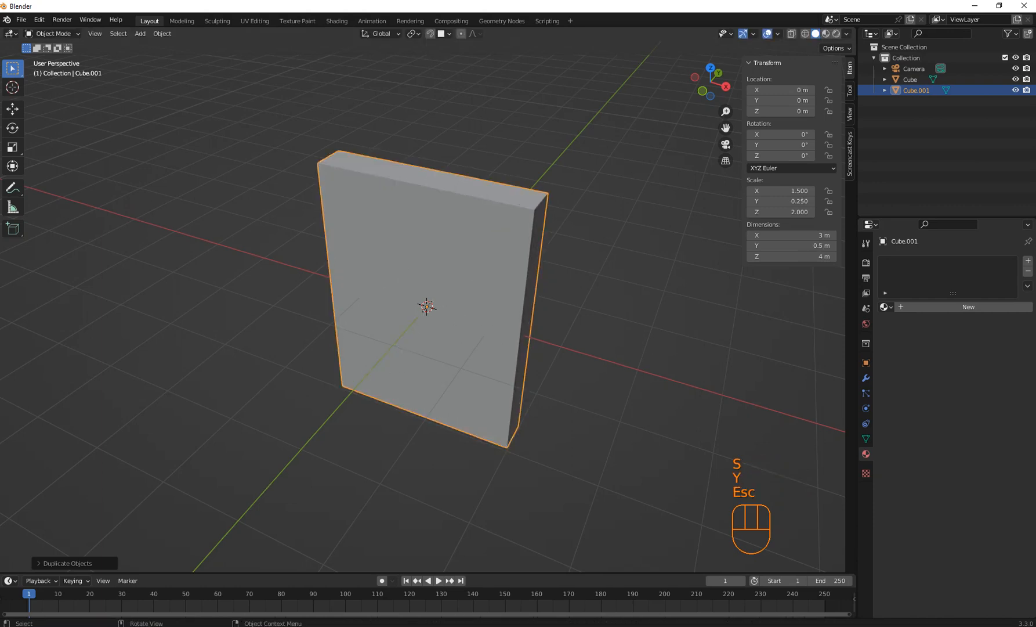
- Scale the duplicate slab down uniformly in front view to about 2.61 m wide and 3.48 m high, leaving an even border
key(KP_1)
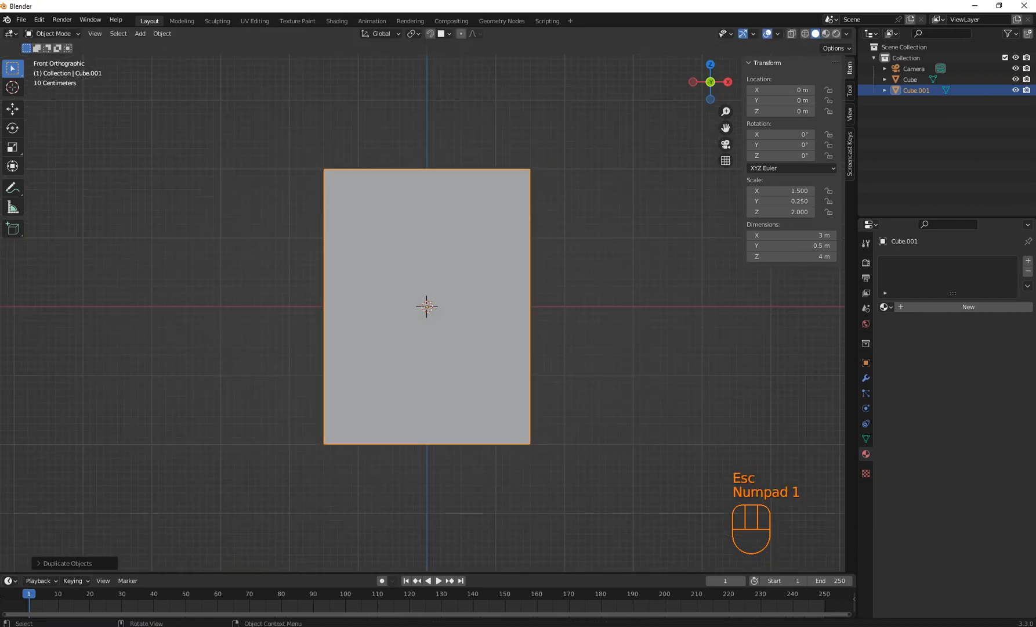
key(s)
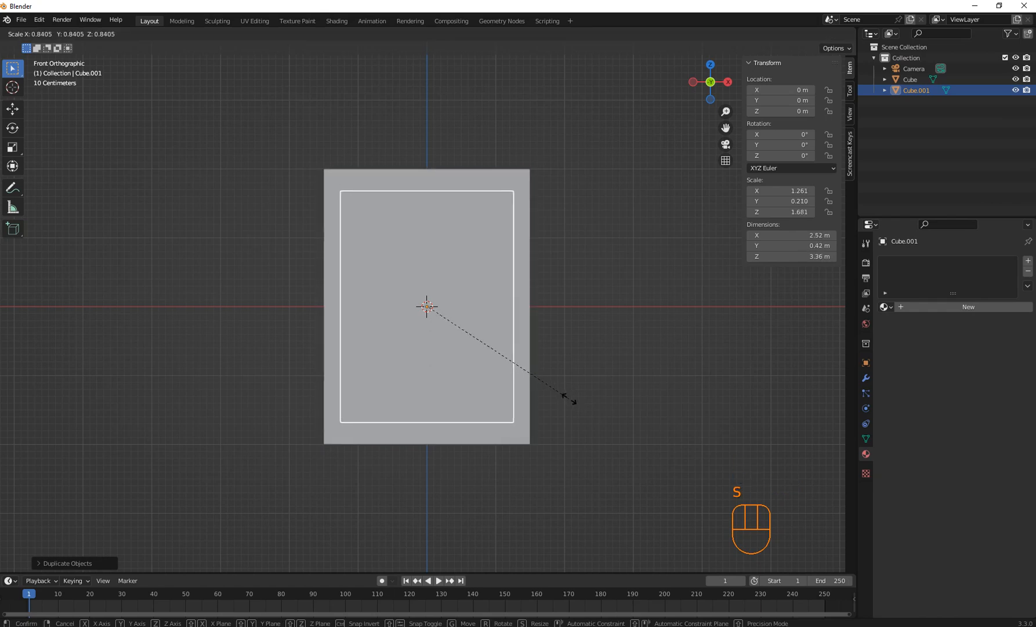
click(573, 402)
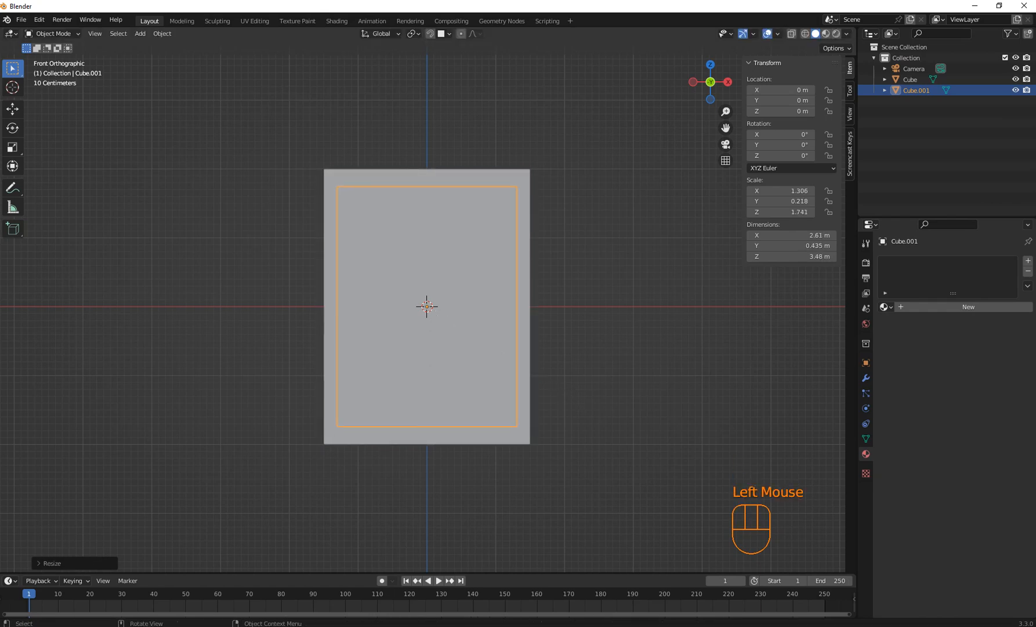
- Scale the duplicate along Y to about 0.89 m thick so it protrudes through both faces of the original slab
key(s)
key(y)
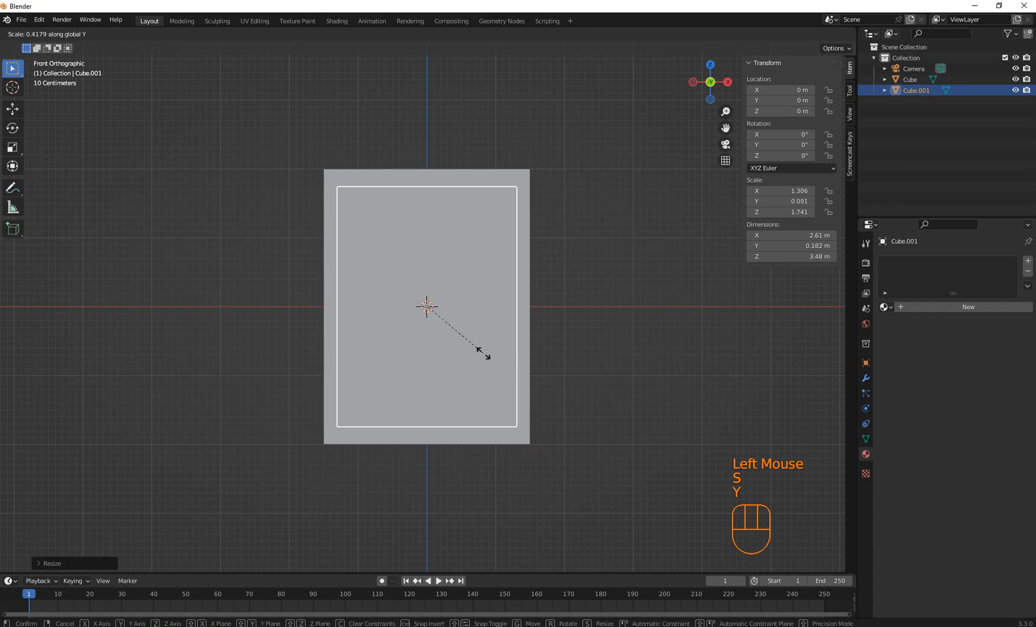
click(479, 351)
middle_drag(479, 350, 473, 394)
key(s)
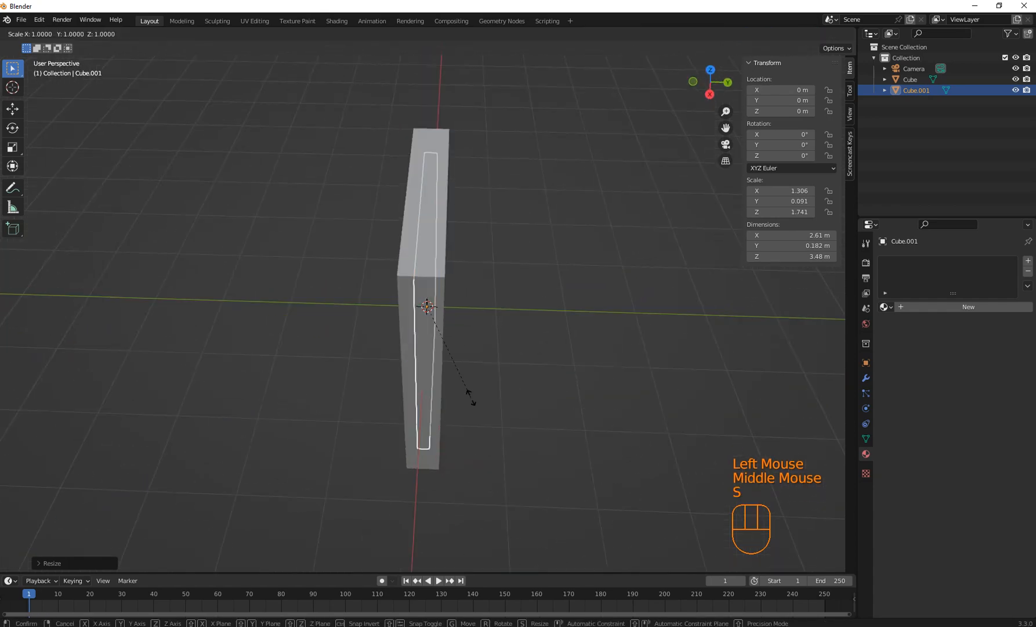
key(y)
click(42, 363)
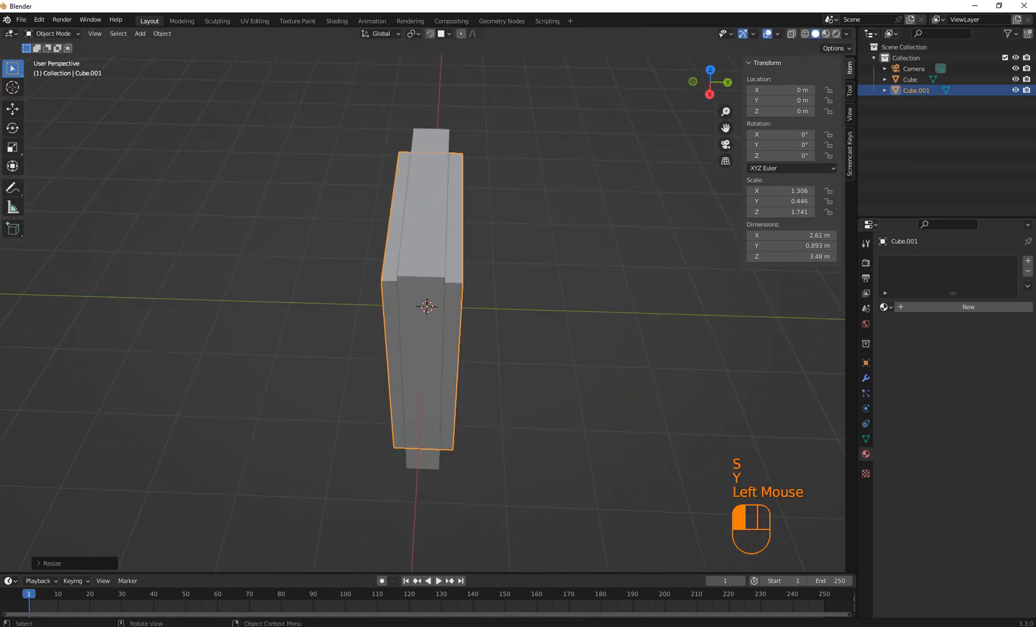
- Add a Boolean Difference modifier to the original slab using the thicker duplicate as the cutter object, and apply it
click(427, 262)
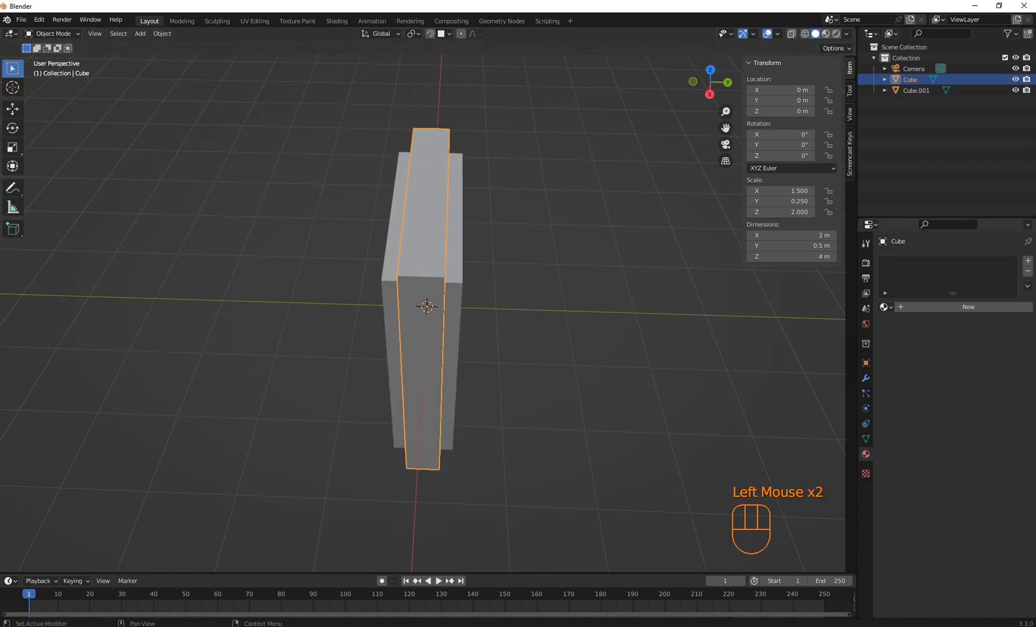
click(866, 379)
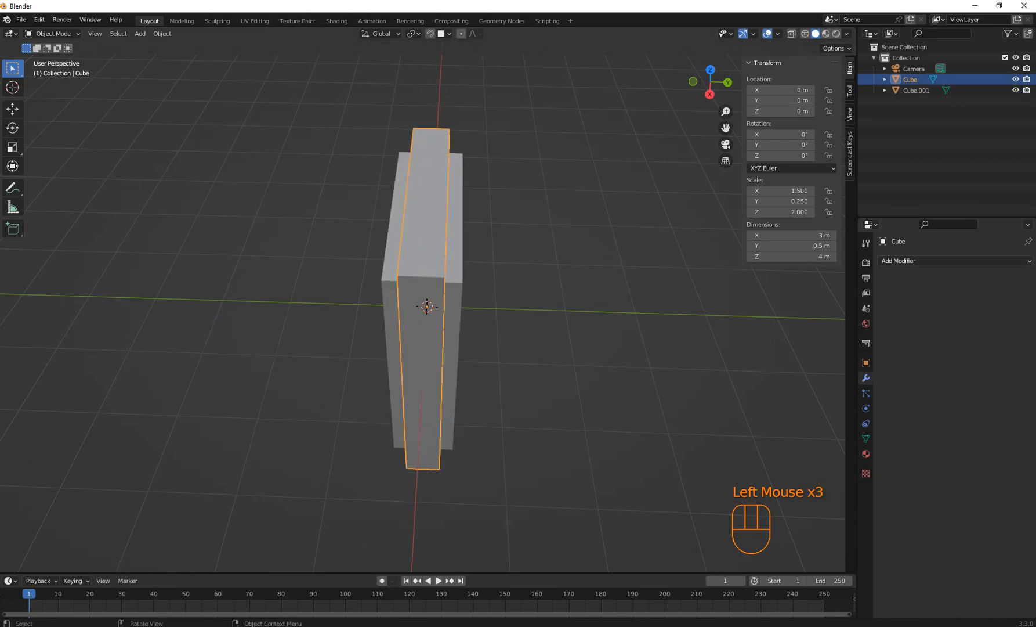
click(899, 261)
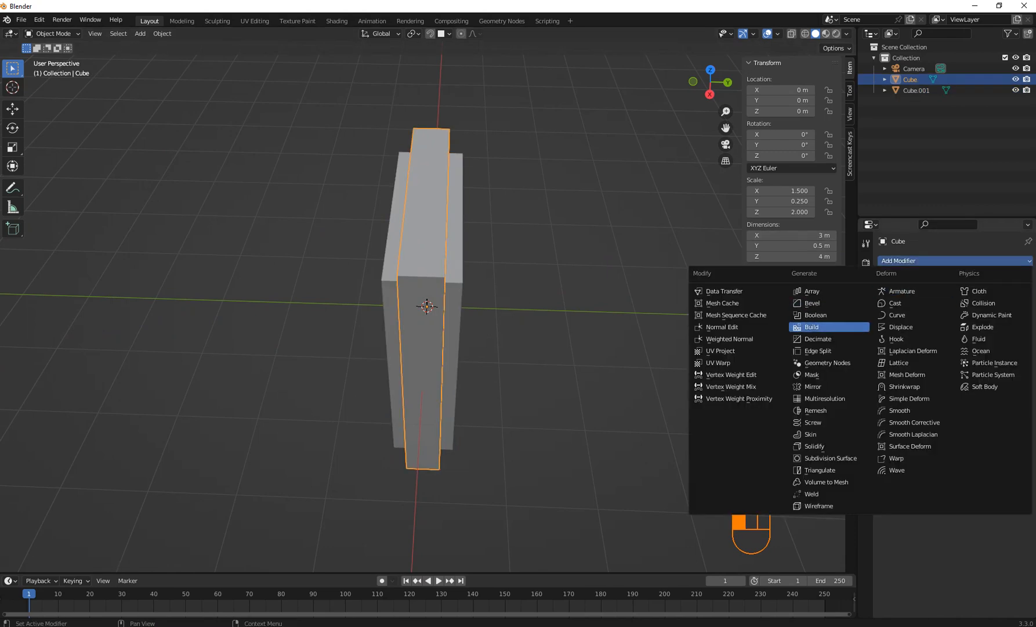
click(814, 314)
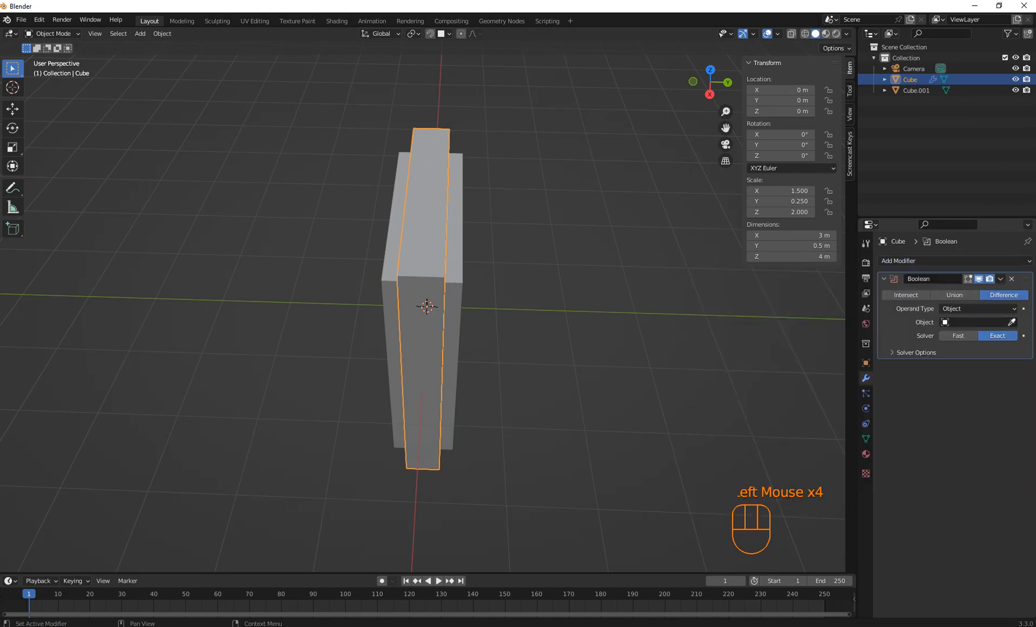
click(1012, 321)
click(455, 235)
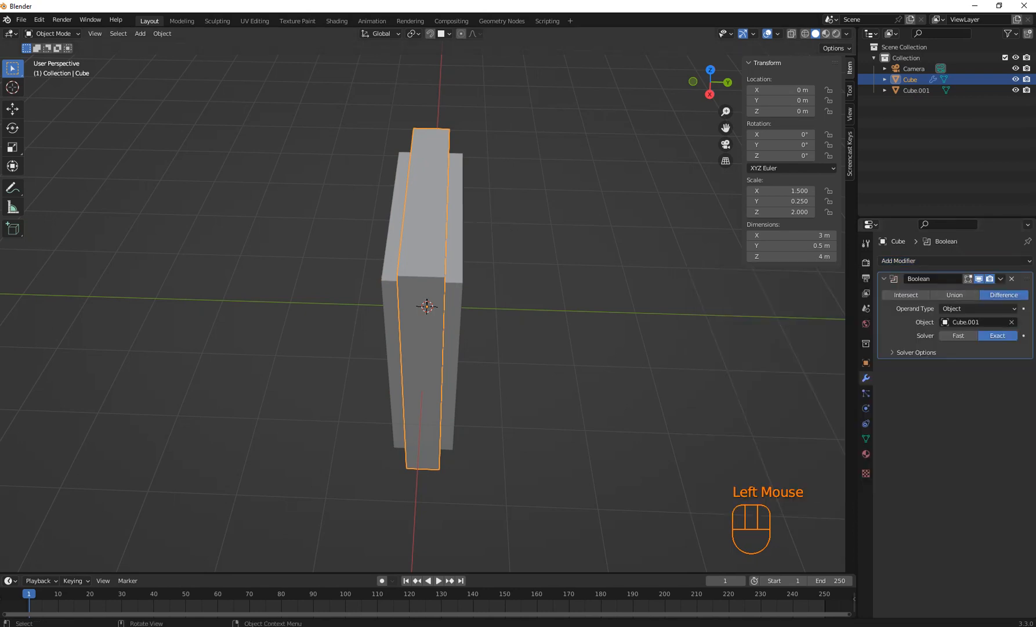
click(1001, 279)
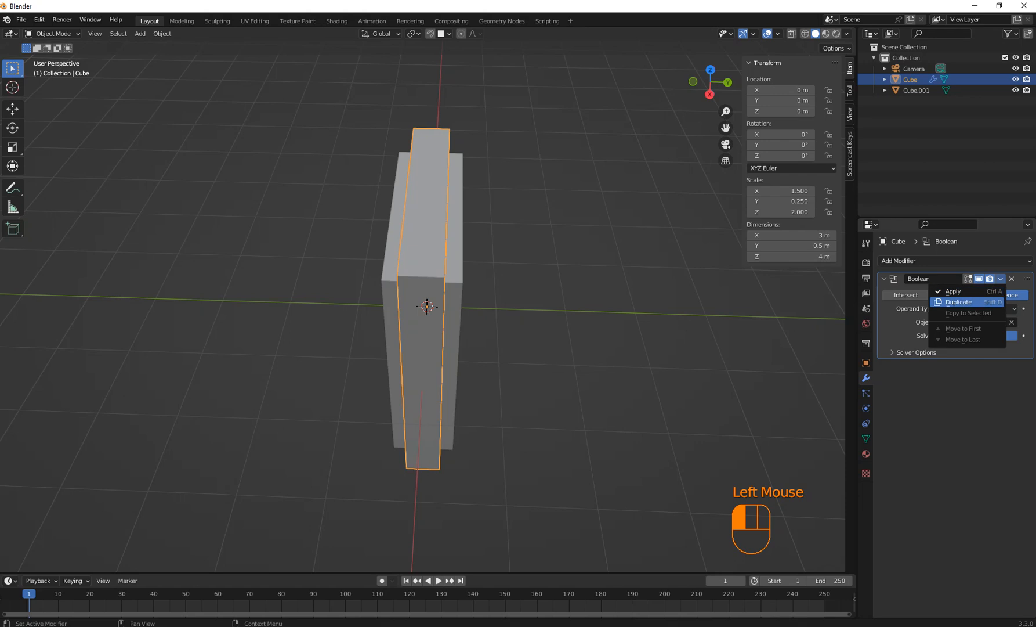
click(963, 291)
- Delete the duplicate block that served as the Boolean cutter
middle_drag(493, 290, 604, 293)
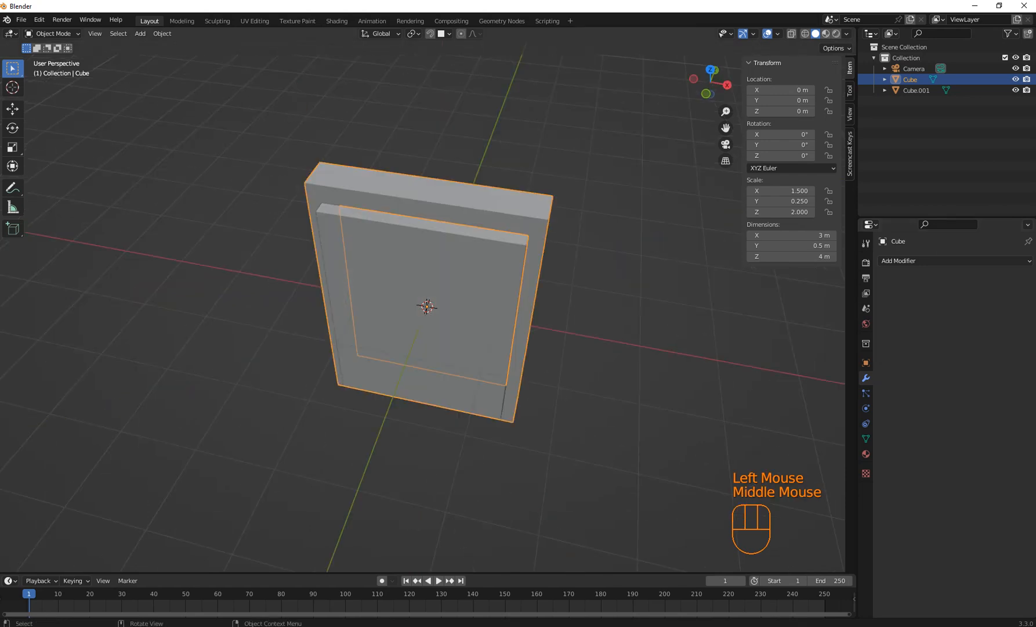
click(464, 285)
key(Delete)
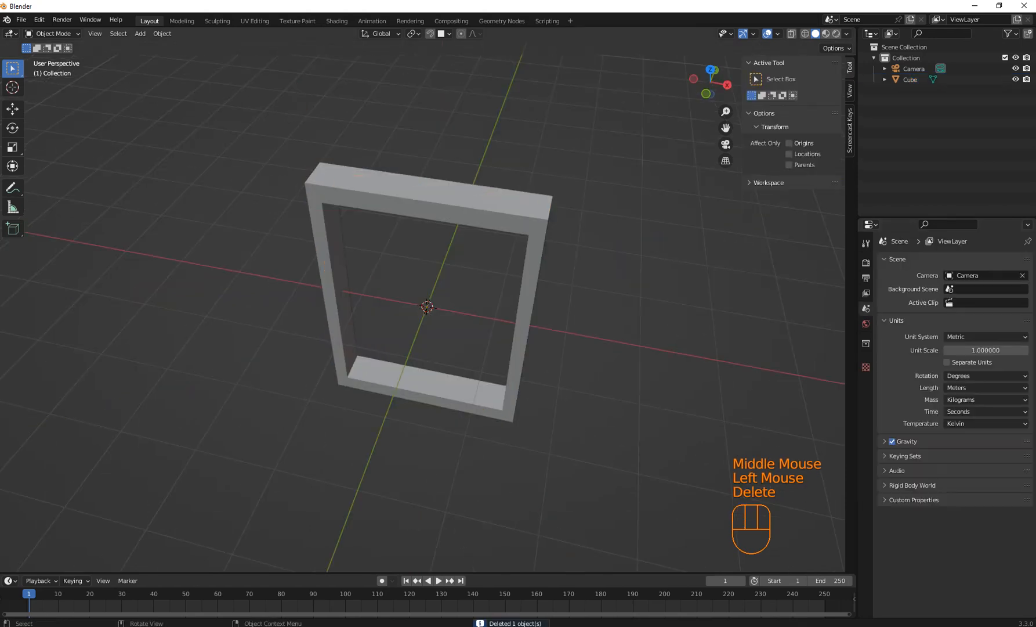
- In Edit Mode, add a centred loop cut running around the inner faces of the frame, halving their depth
click(527, 296)
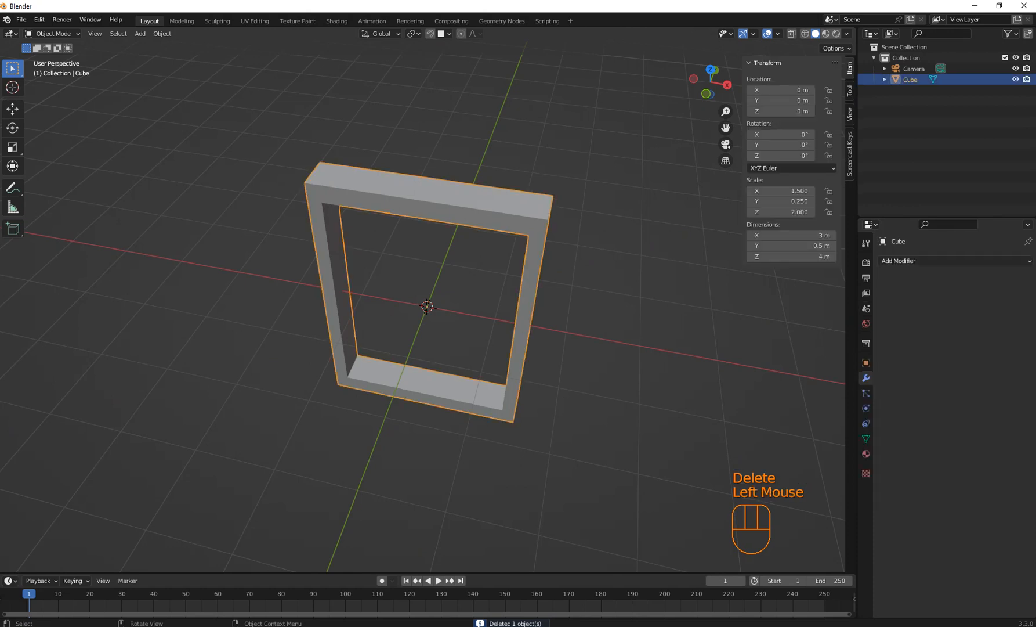
key(Tab)
scroll(429, 383, up, 1)
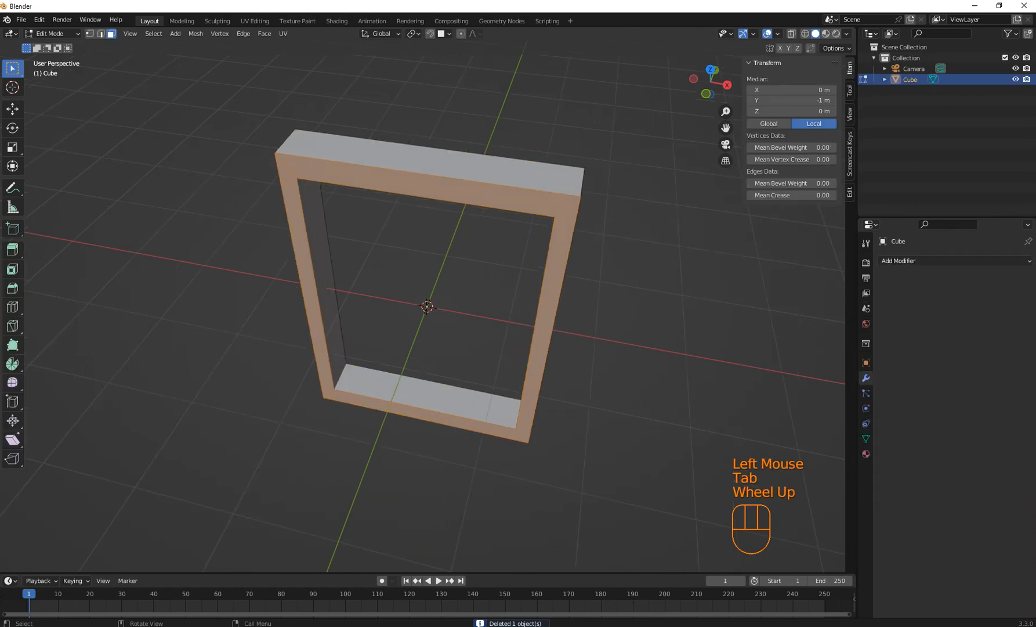
click(428, 396)
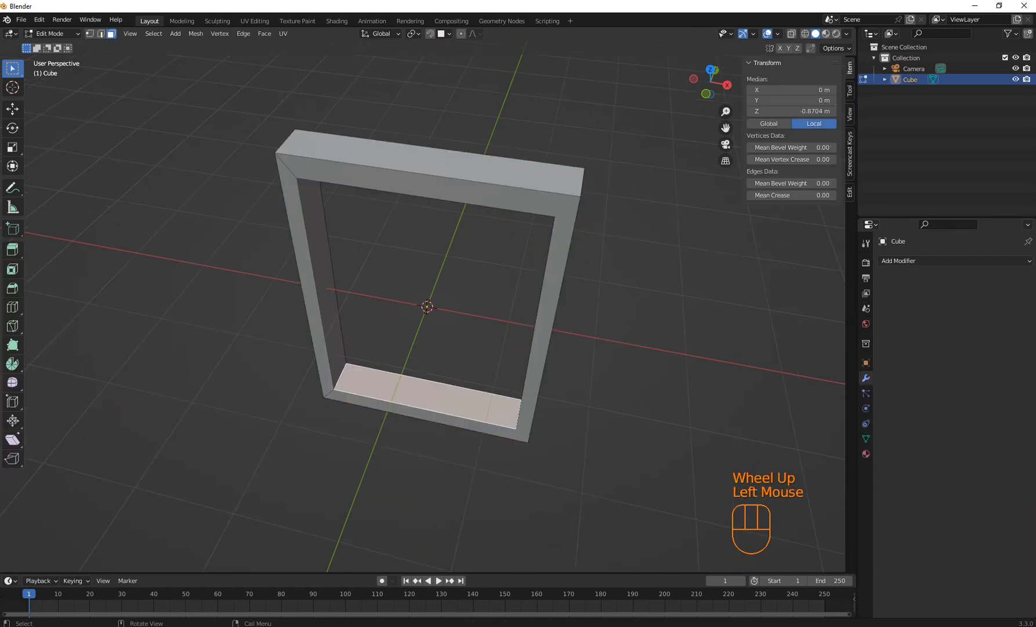
key(ctrl+r)
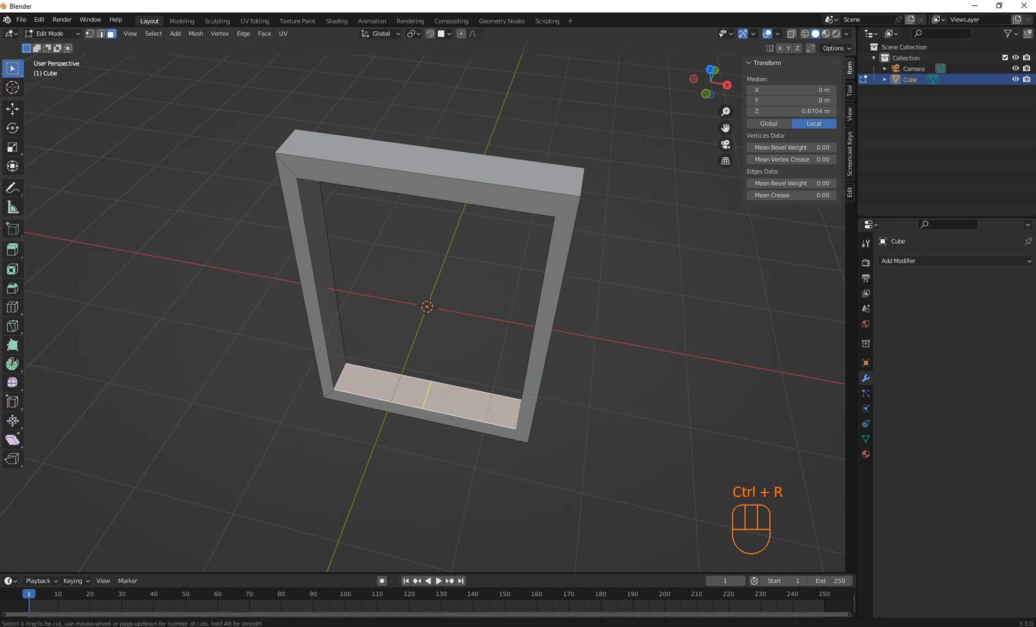
click(343, 379)
key(Escape)
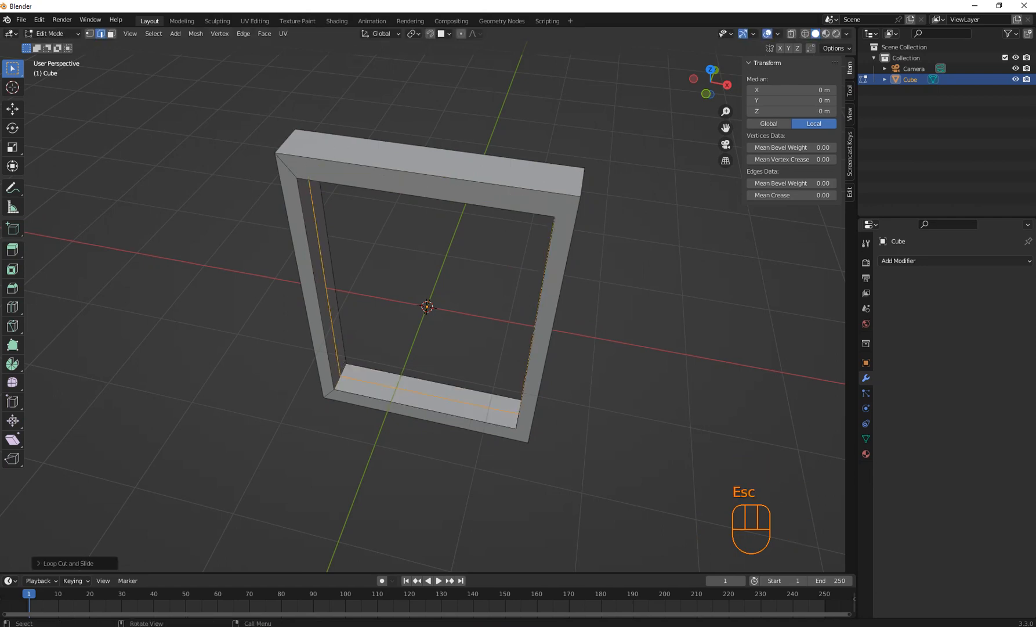
- Add a centred loop cut across the frame's bottom inner face, dividing its length in half
key(ctrl+r)
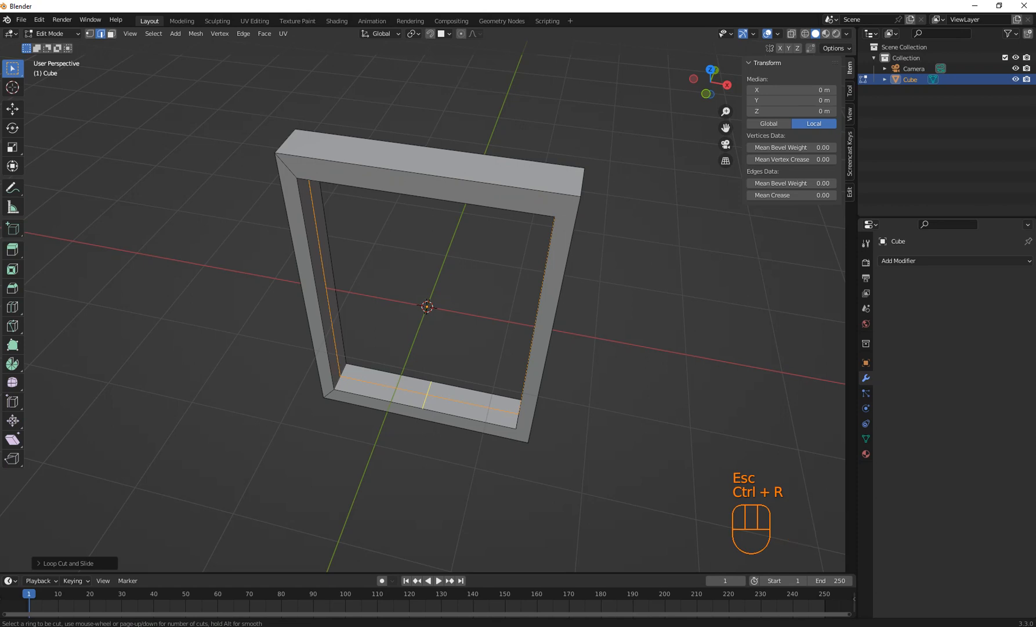
click(437, 400)
key(Escape)
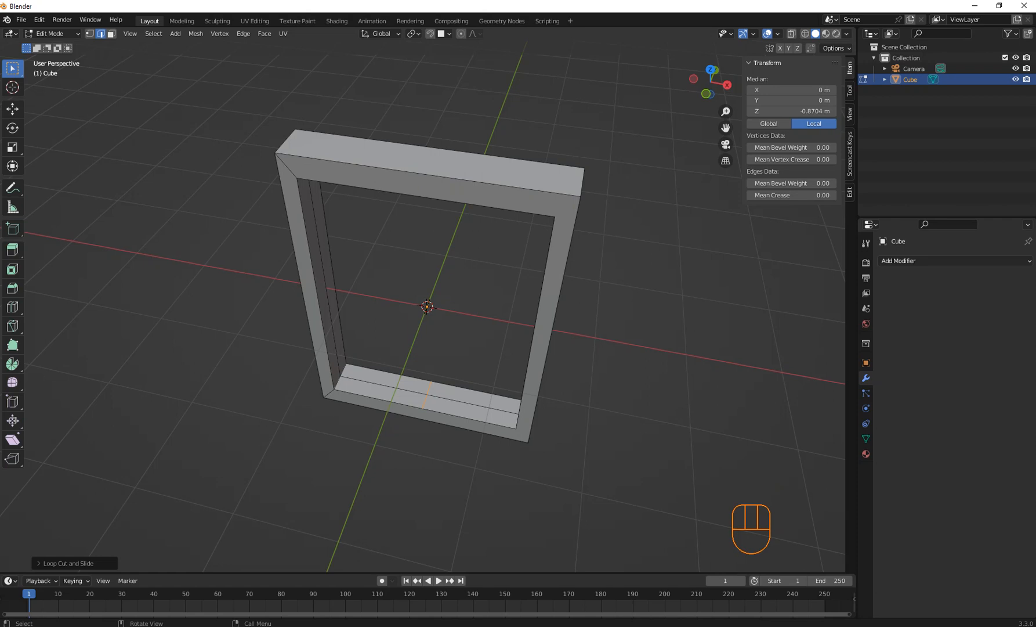
- Duplicate the front left quarter of the frame's bottom inner face in place and separate it into its own object by loose parts
scroll(427, 306, down, 1)
scroll(427, 306, up, 2)
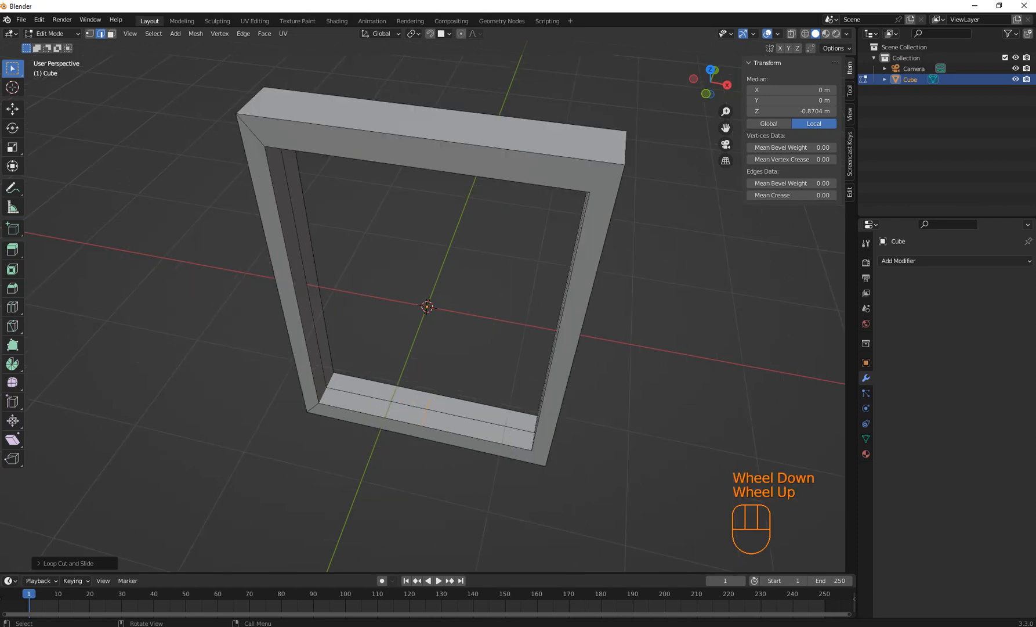
click(111, 34)
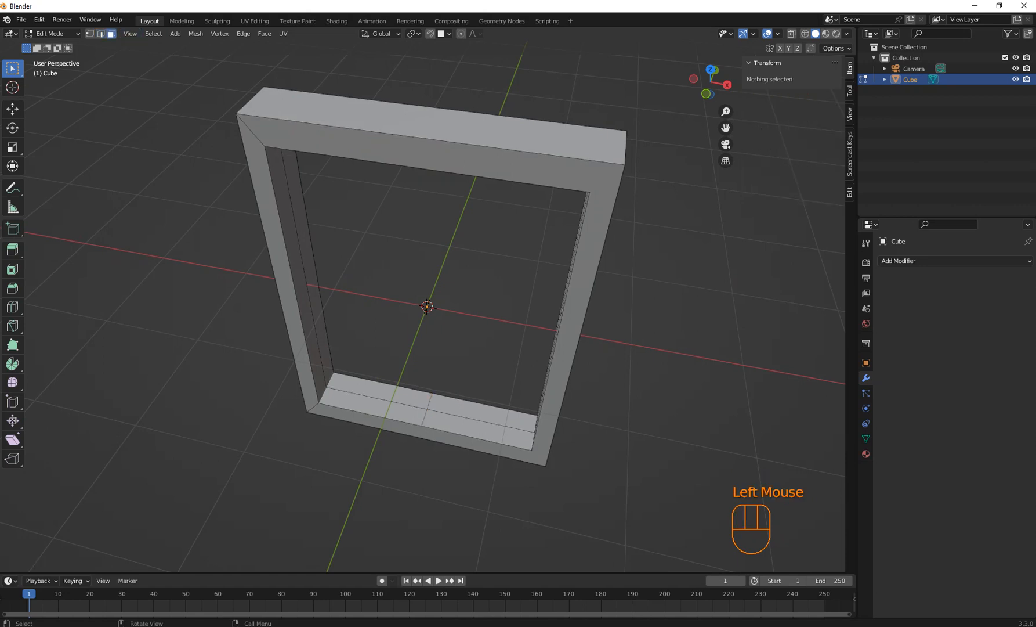
click(373, 406)
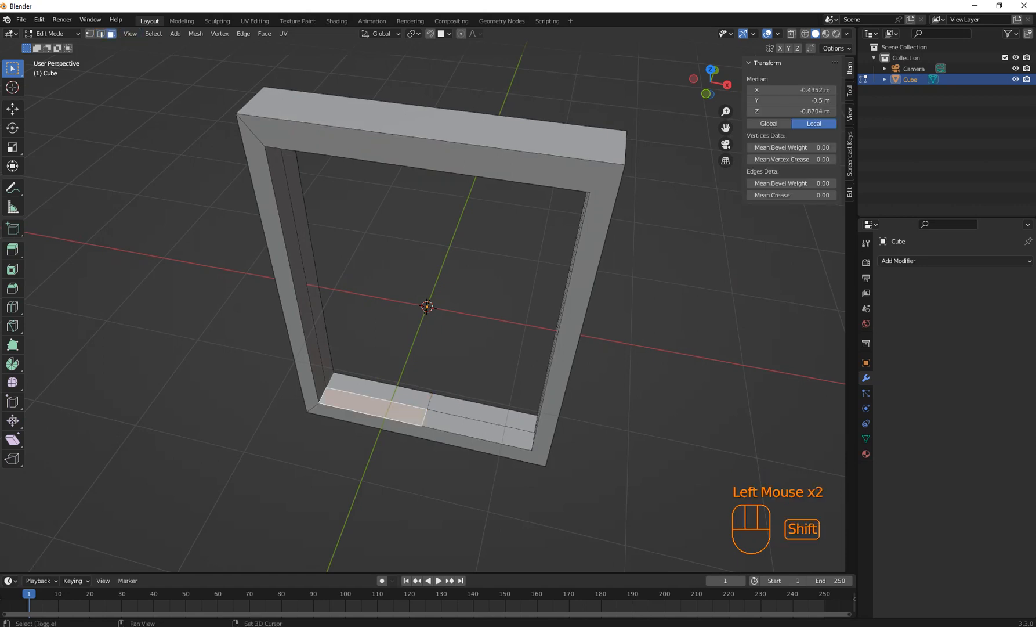
key(shift+d)
key(Escape)
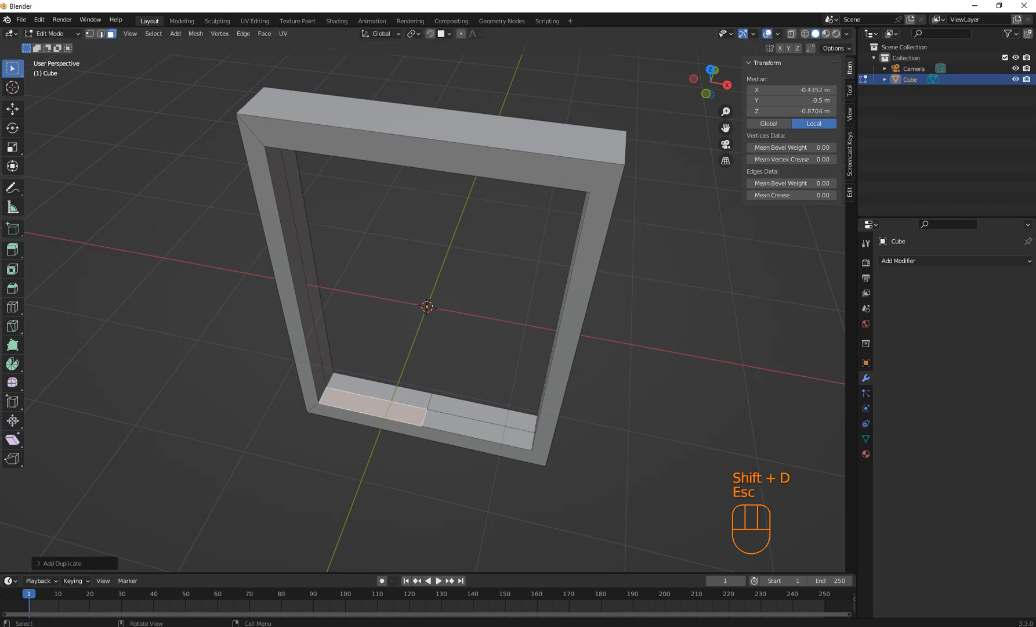
key(bracketleft)
key(p)
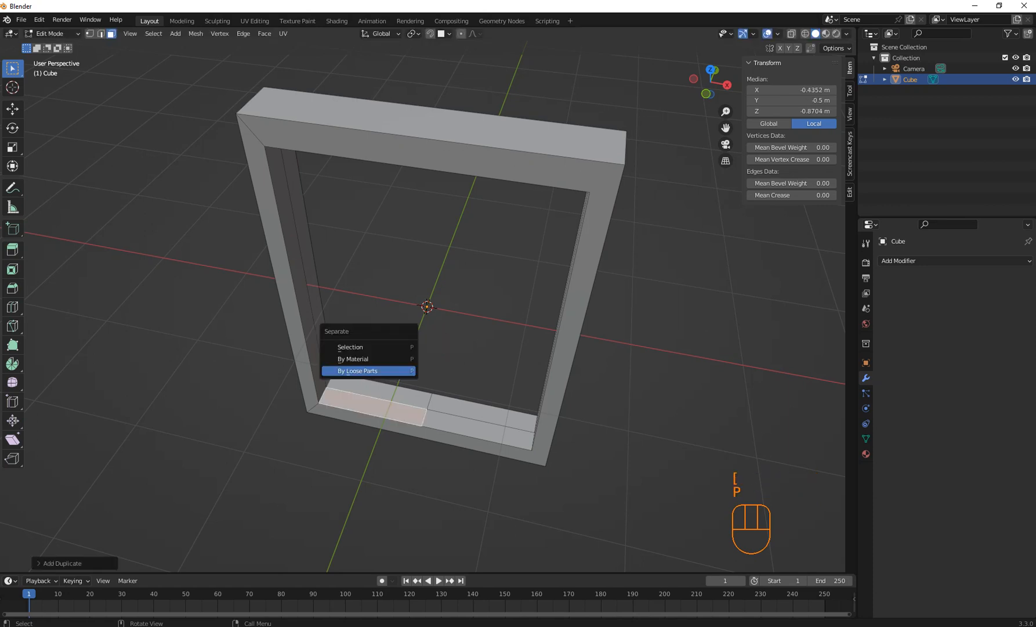
click(394, 370)
- In Edit Mode with snapping enabled, extrude the separated bottom face upward about 3.48 m to the frame's top inner corner
middle_drag(393, 371, 355, 355)
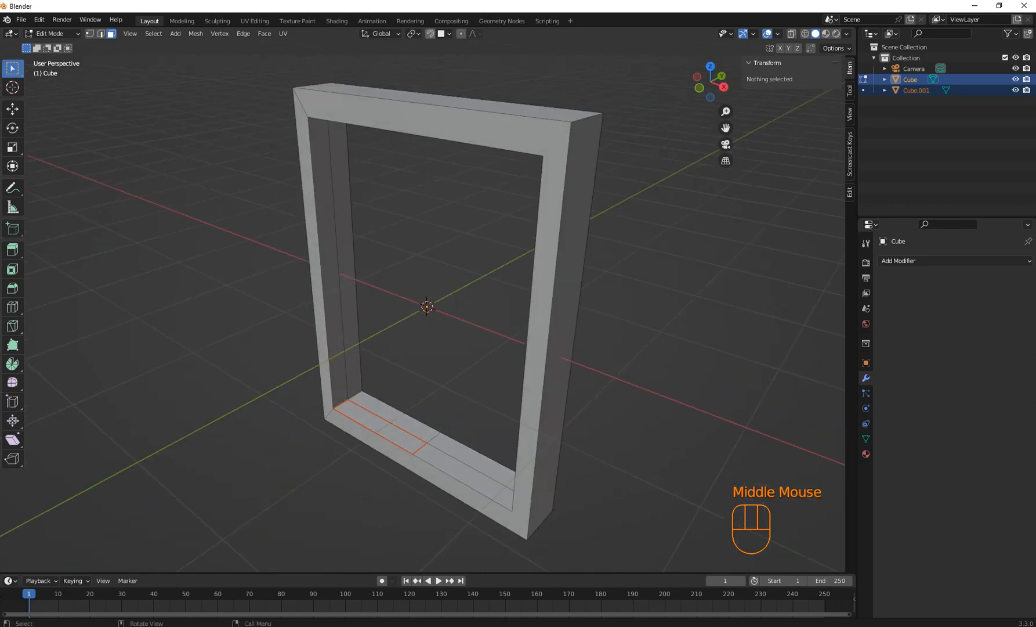
key(Tab)
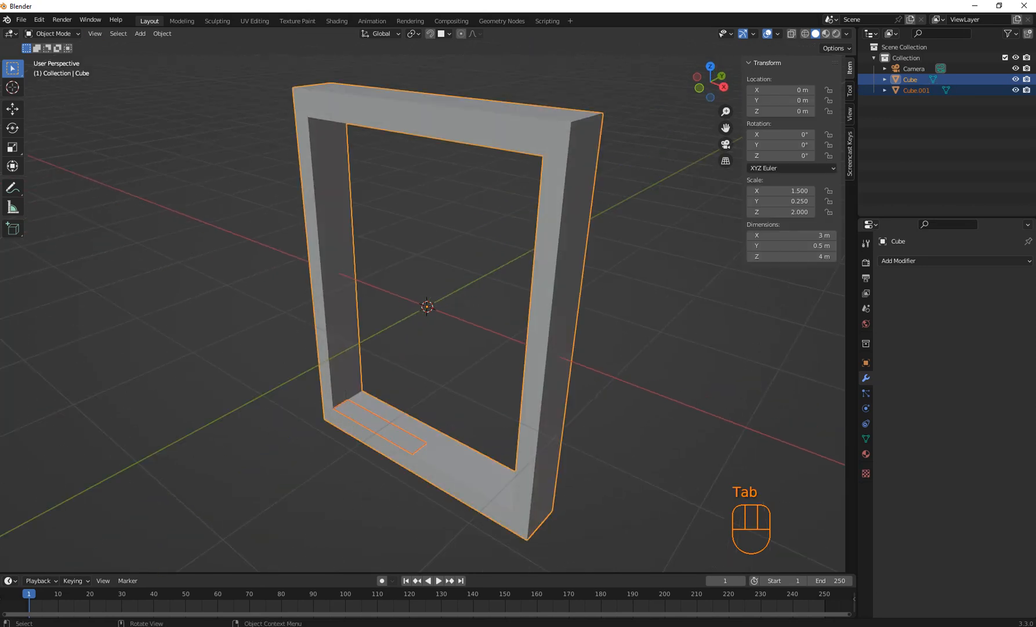
click(383, 429)
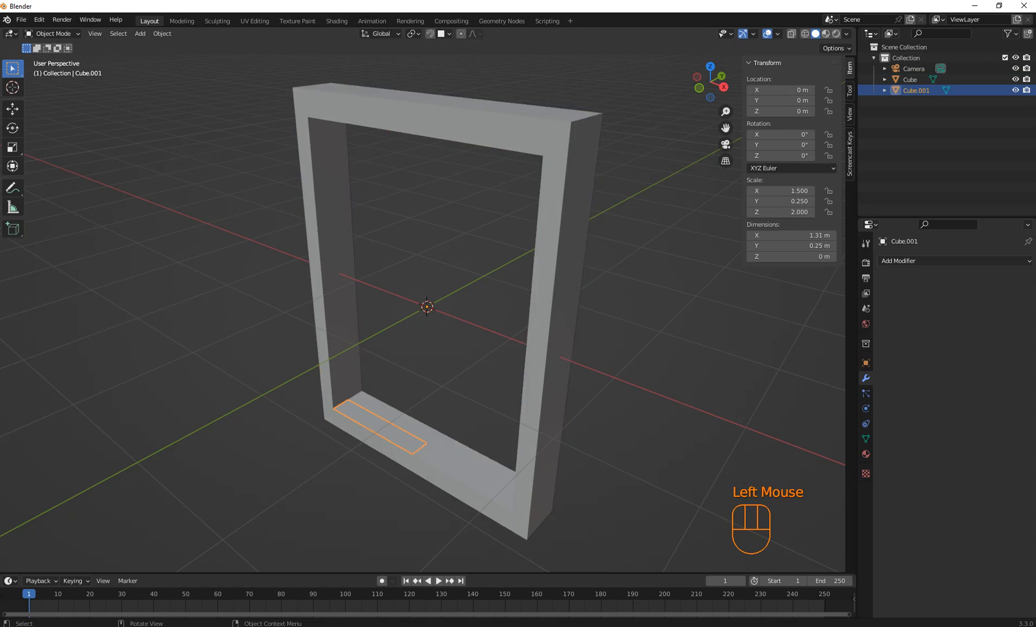
key(Tab)
click(430, 33)
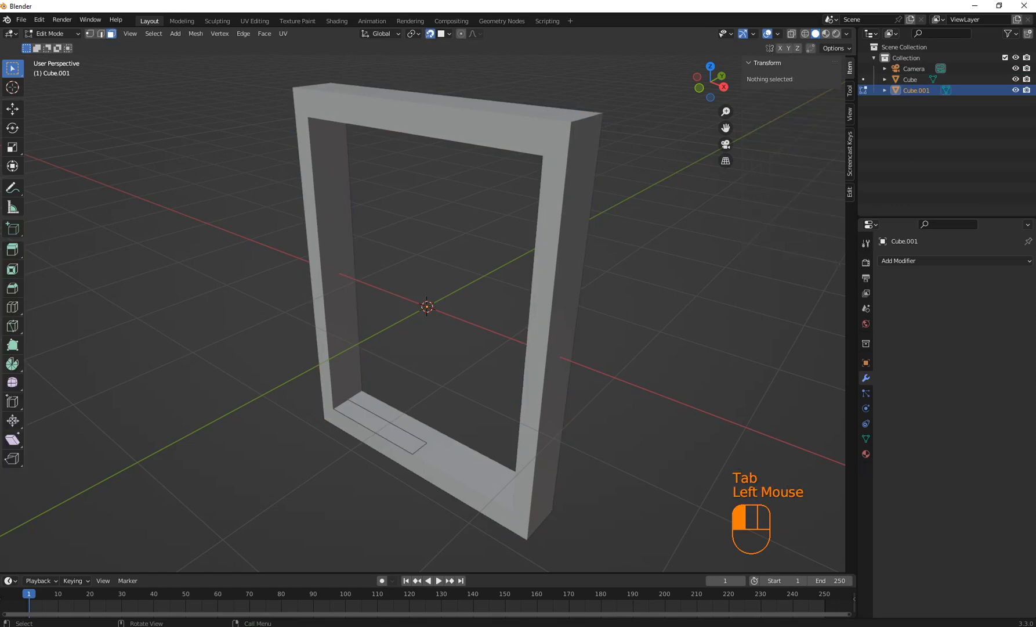
click(445, 33)
click(381, 426)
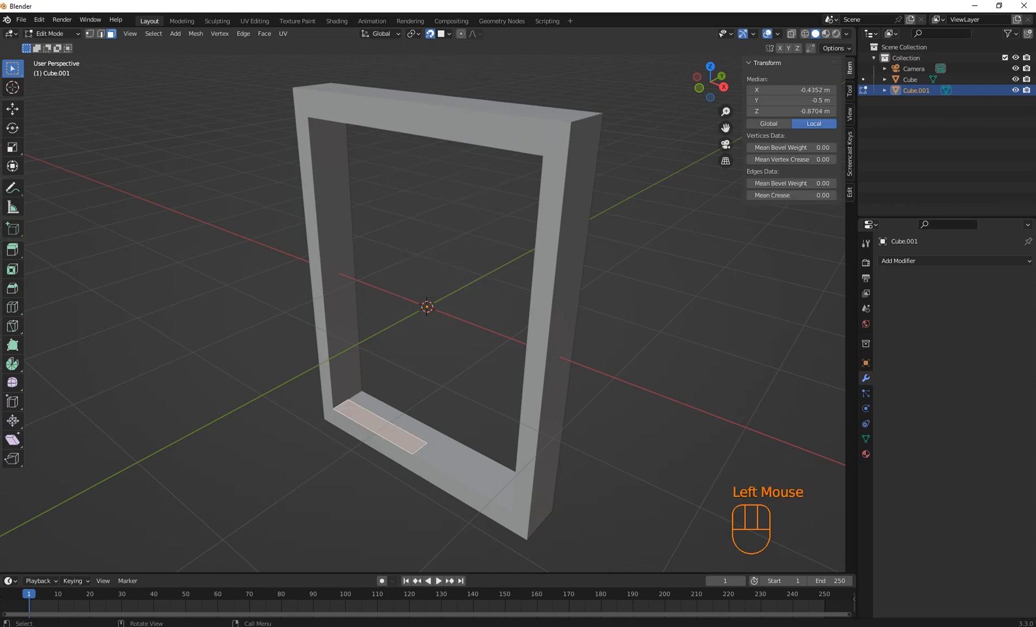
key(e)
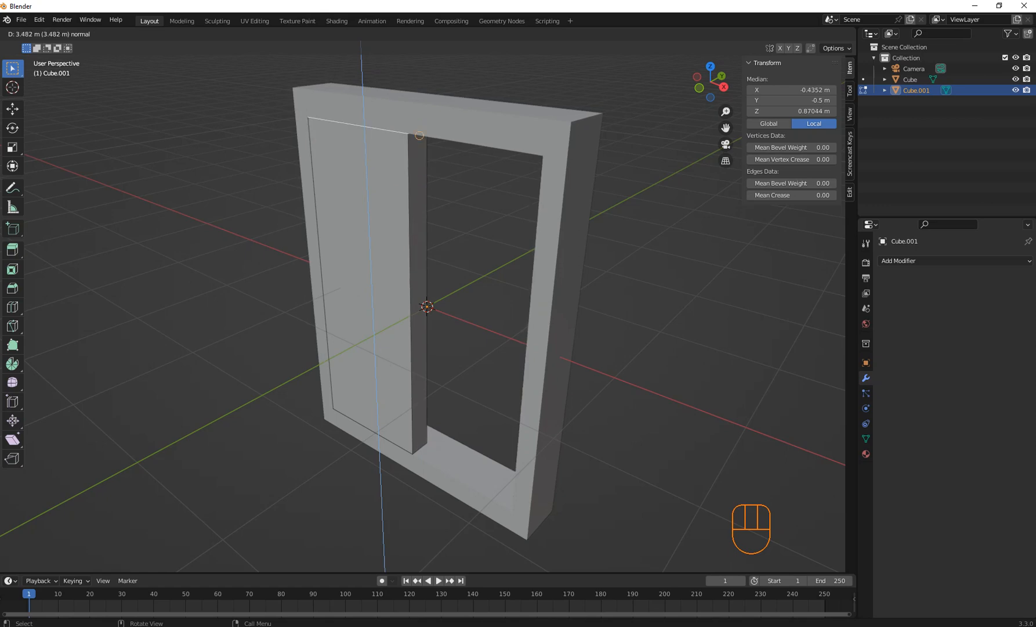
click(420, 136)
middle_drag(419, 135, 406, 133)
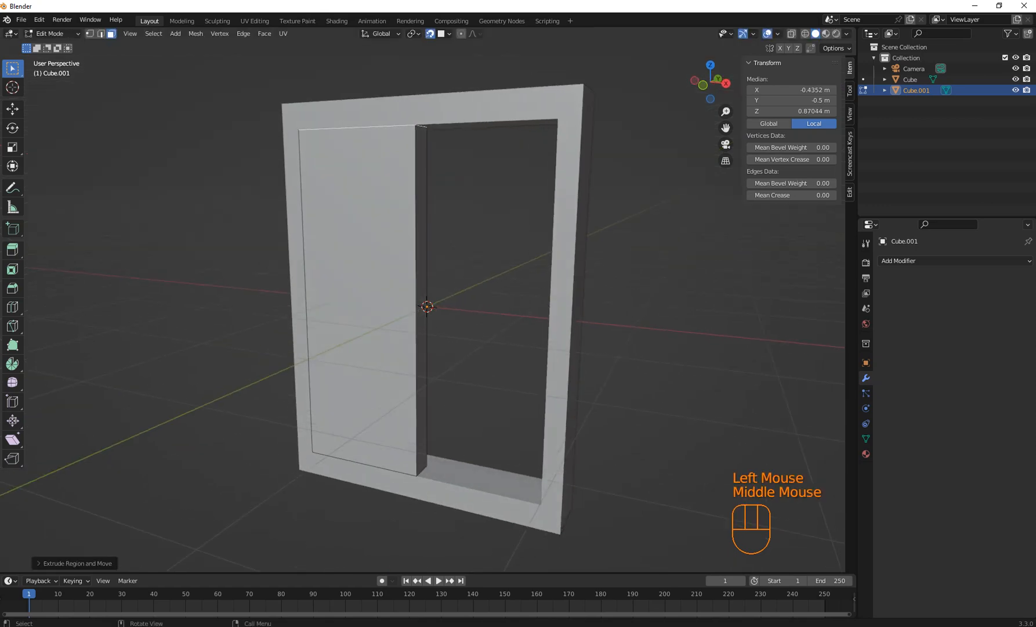
key(KP_1)
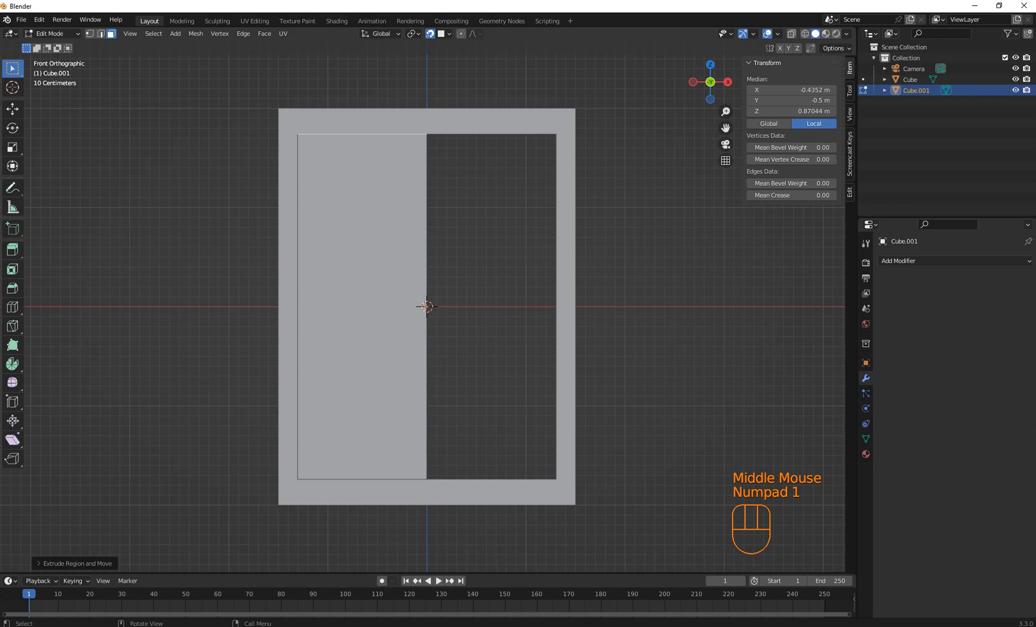
middle_drag(406, 132, 462, 112)
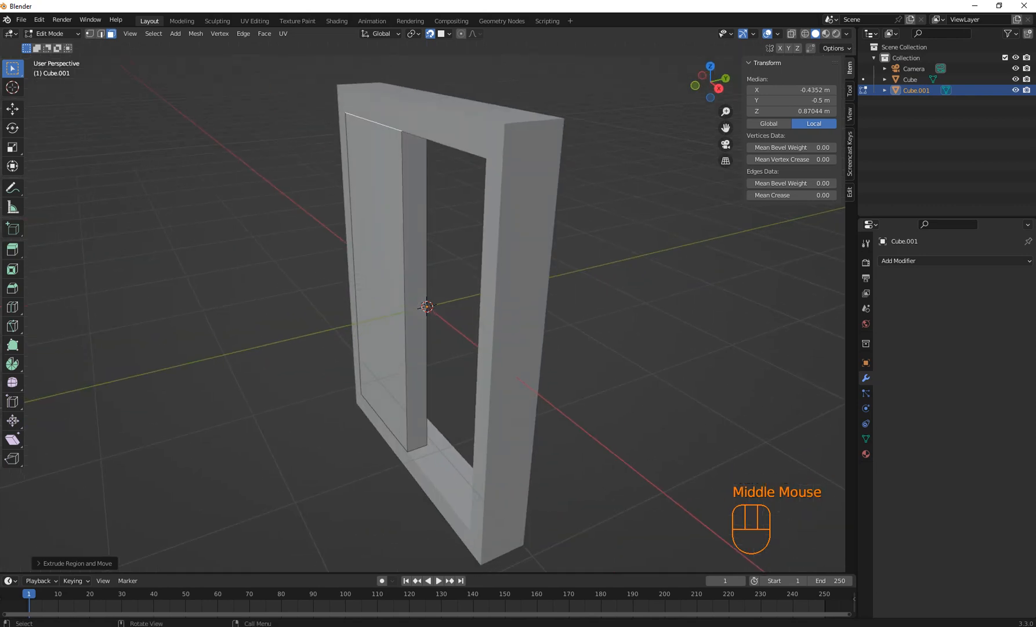
- Duplicate the extruded panel in place in Object Mode
key(Tab)
click(383, 244)
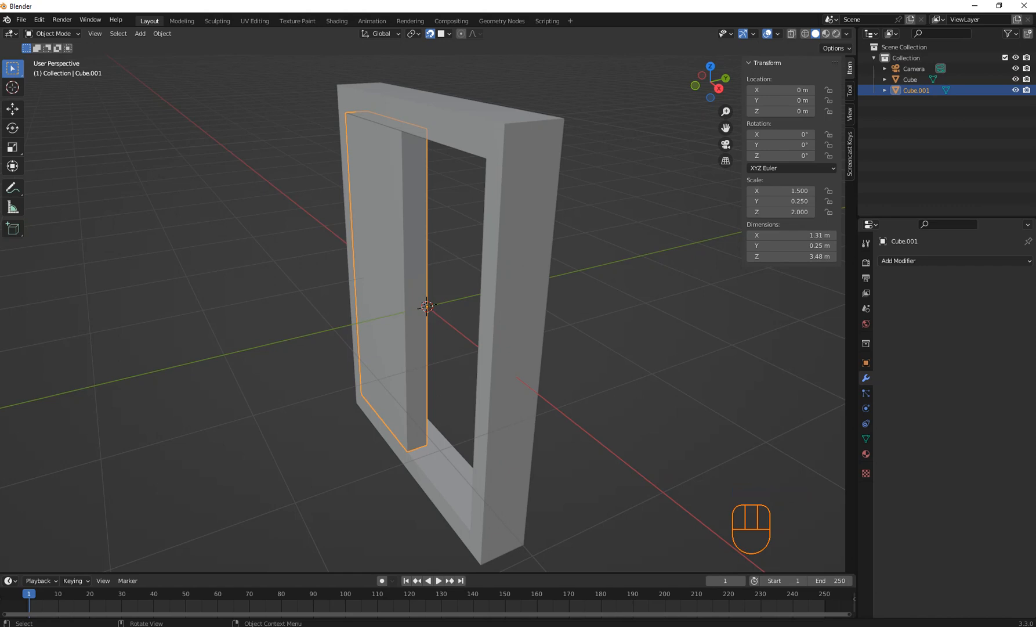
key(shift+d)
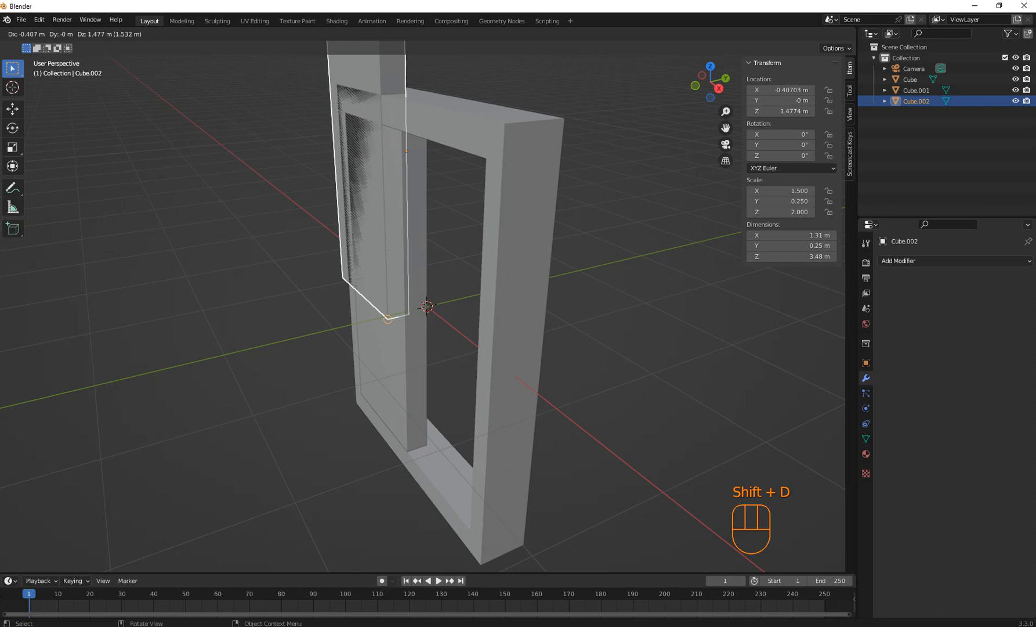
key(Escape)
key(KP_1)
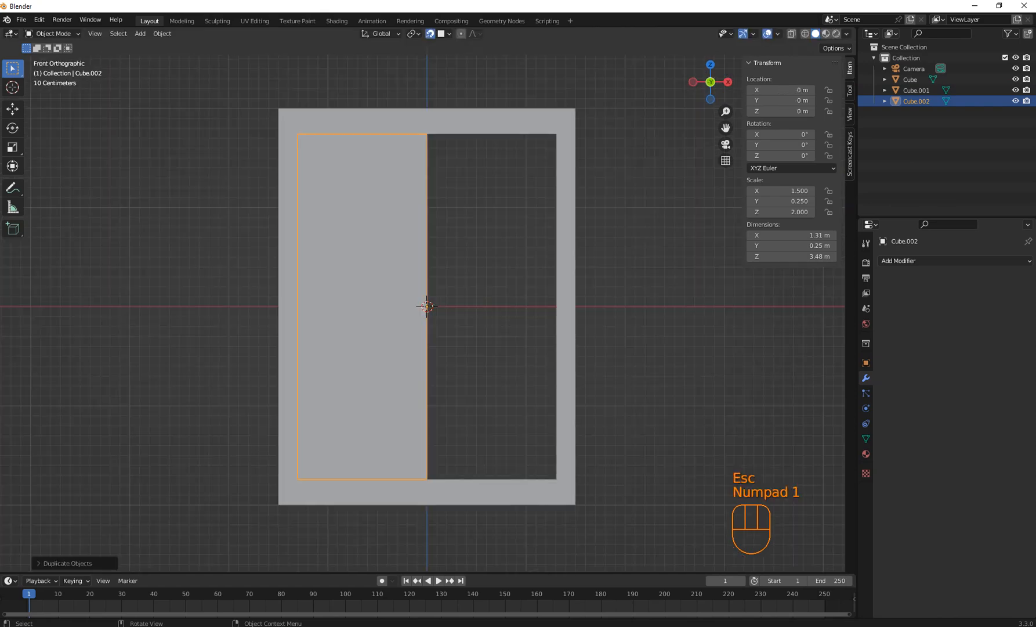
key(s)
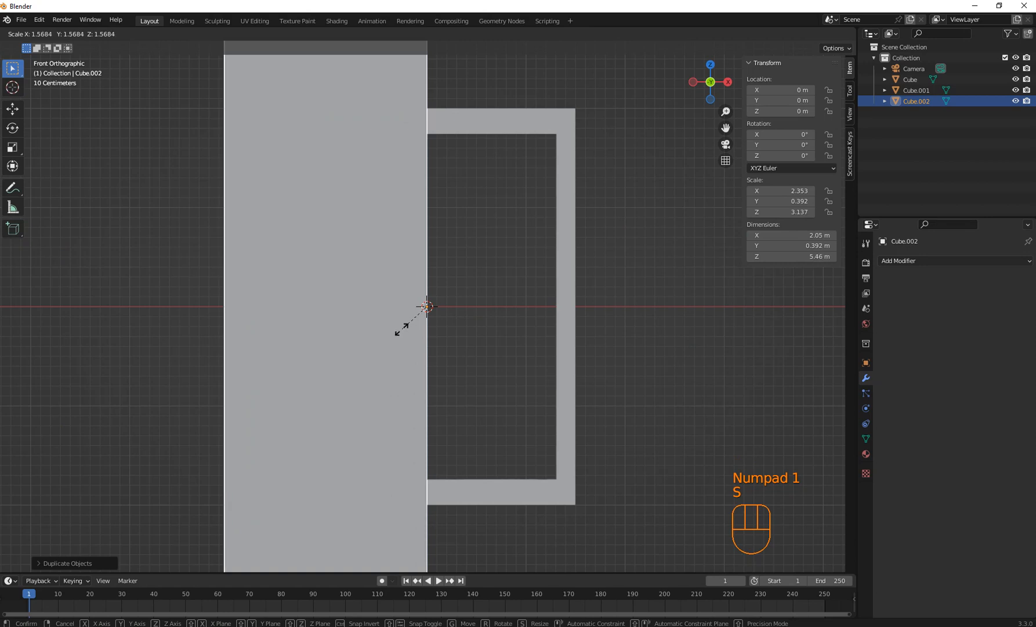
key(Escape)
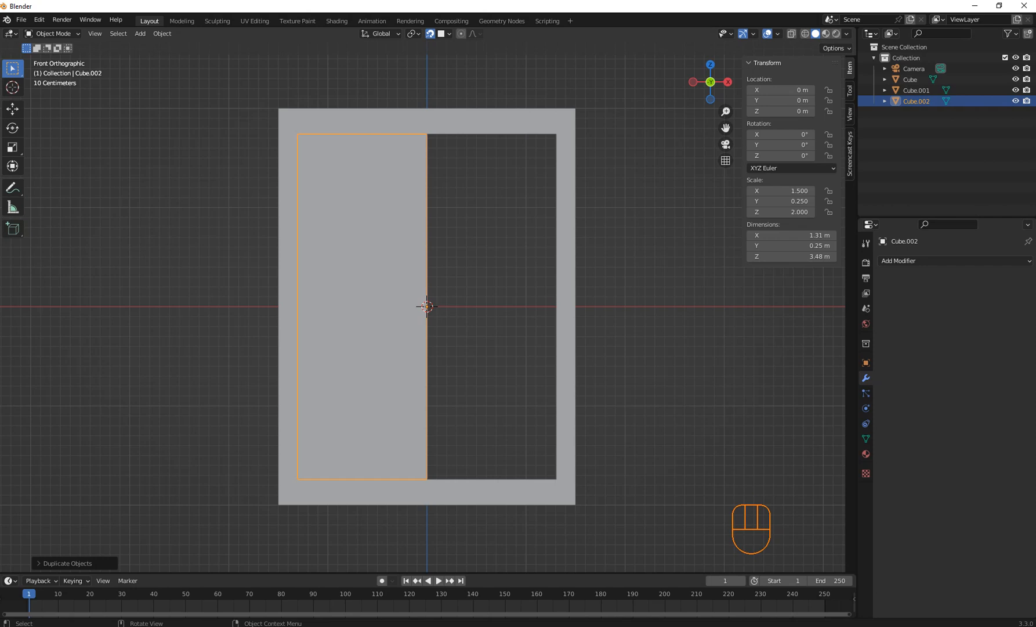
- Set the duplicate panel's origin to its geometry
click(162, 33)
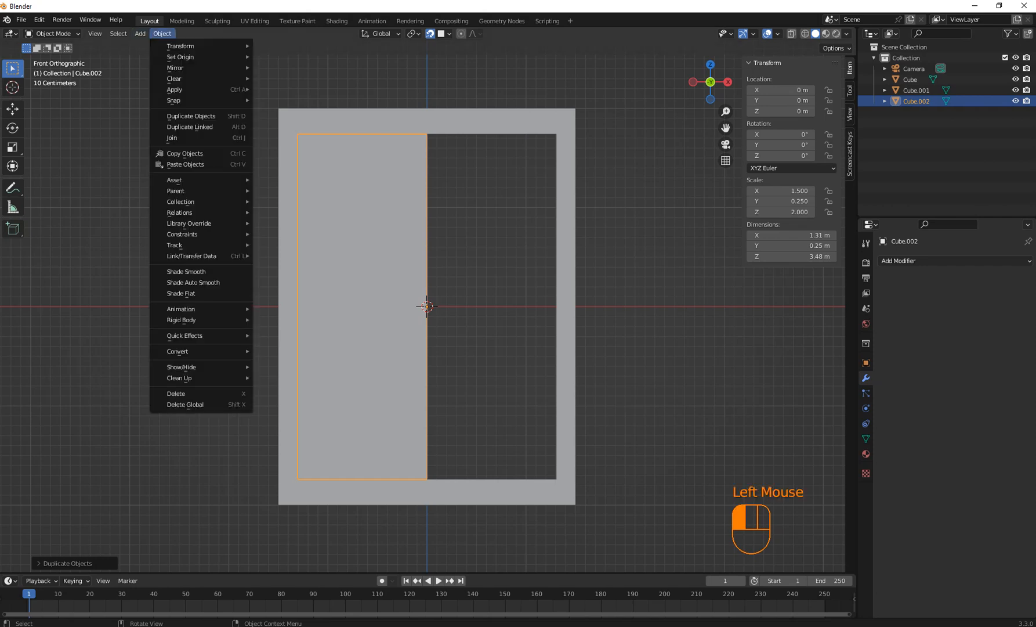
mouse_move(186, 46)
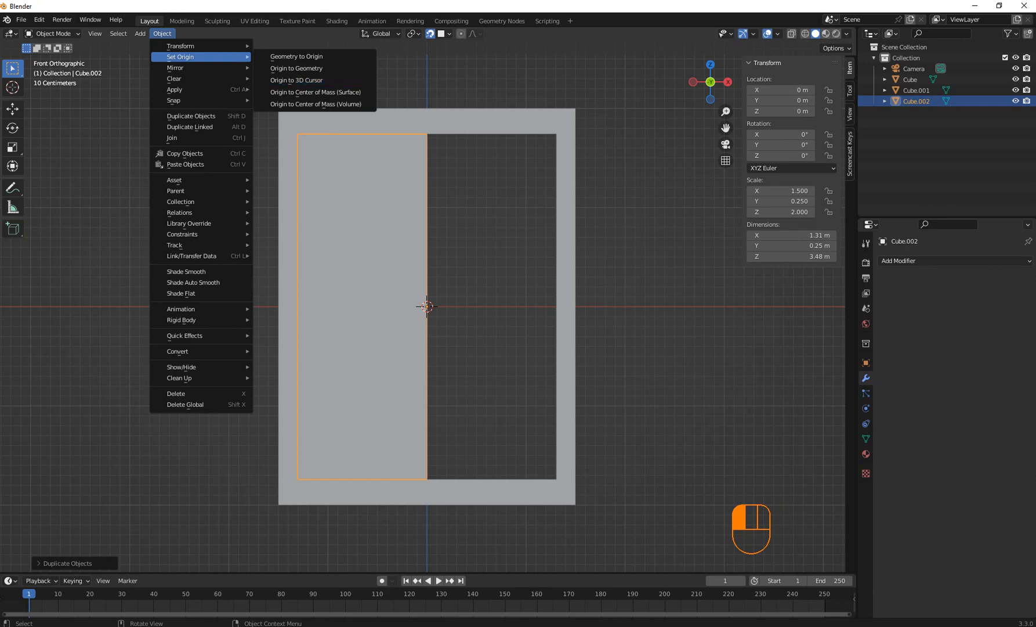
click(308, 68)
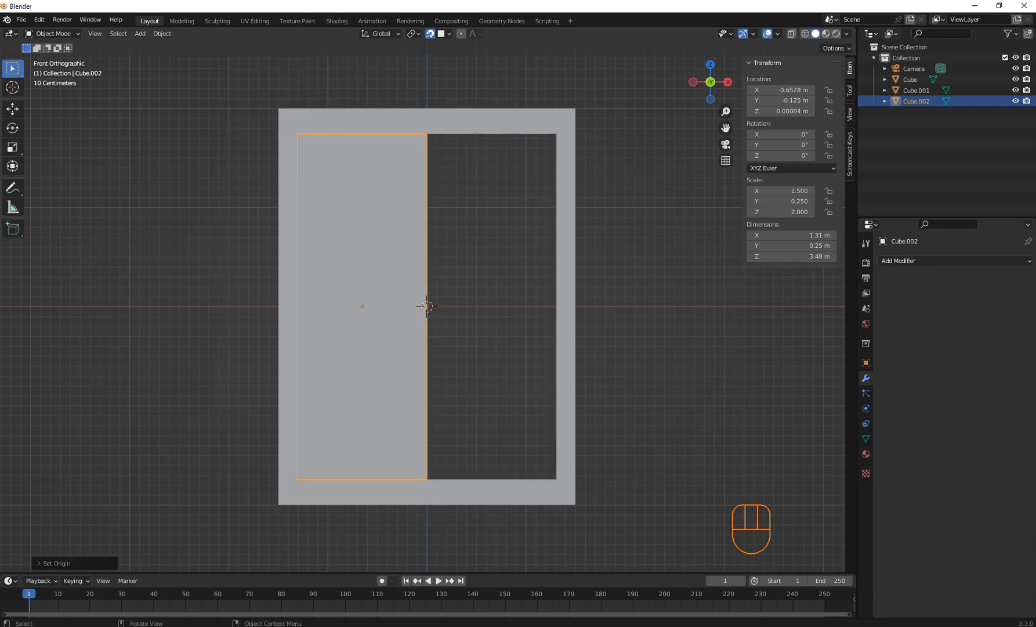
- Scale the duplicate panel down uniformly to about 1.19 m wide, then stretch it along Z to about 3.37 m high
middle_drag(426, 307, 470, 293)
key(KP_1)
key(s)
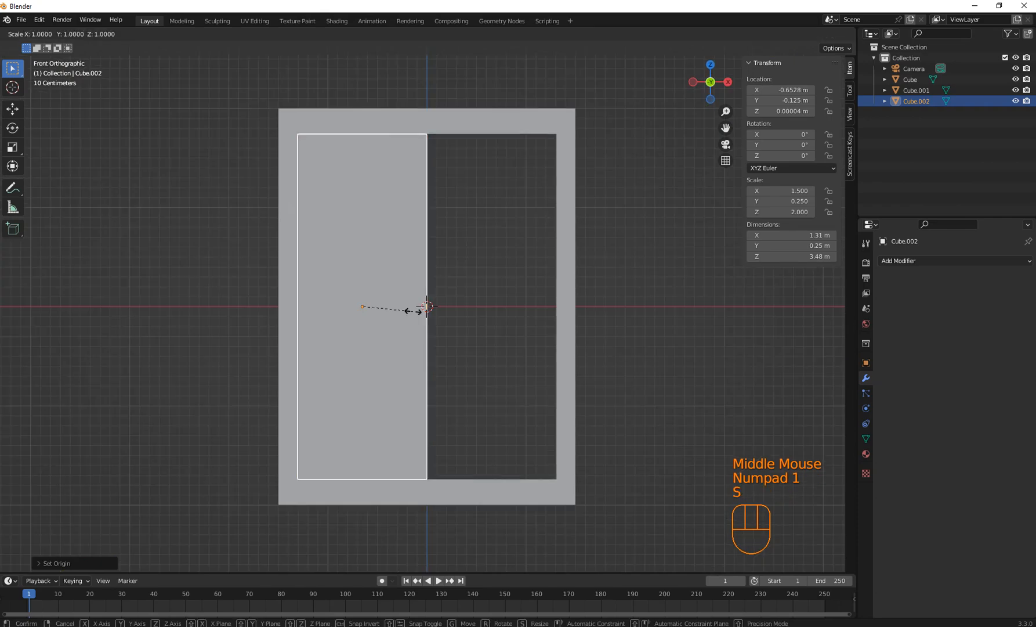
click(407, 339)
key(s)
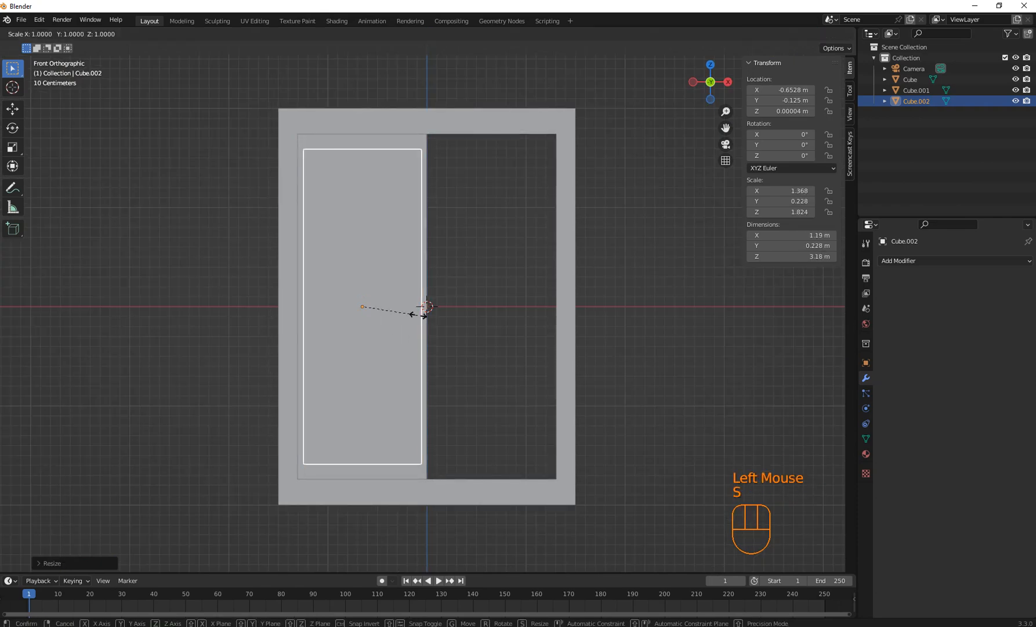
key(z)
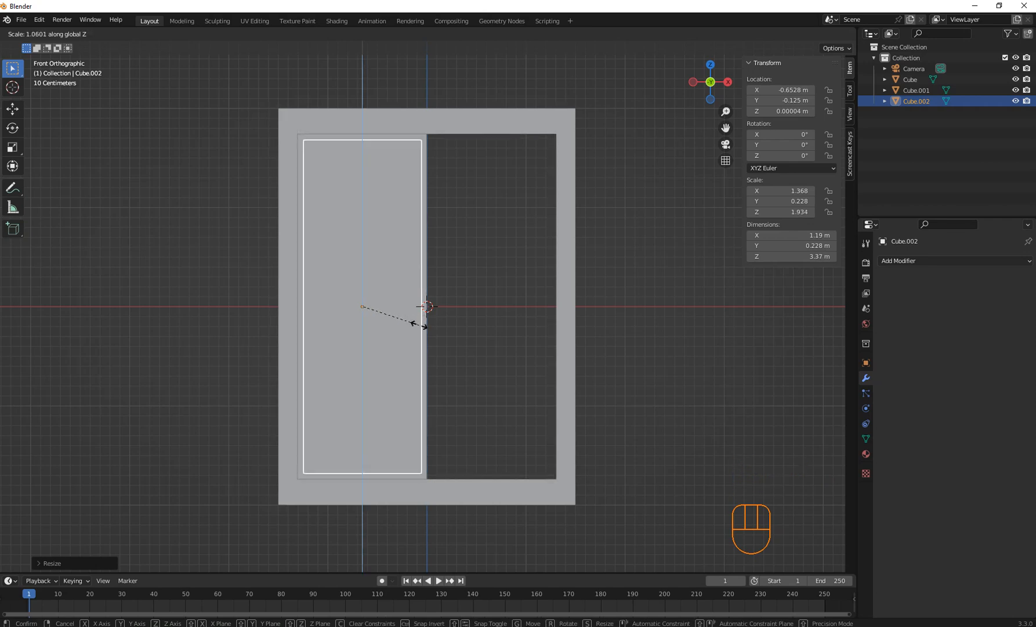
click(426, 307)
- Scale the duplicate panel along Y to about 0.625 m deep so it passes through the original panel
middle_drag(426, 306, 428, 306)
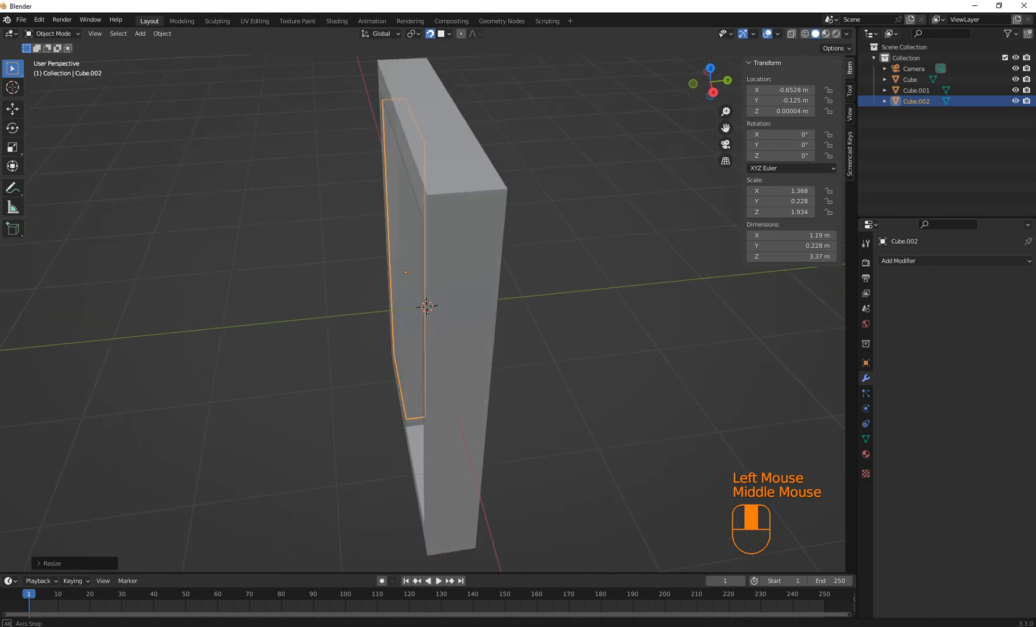
key(s)
key(y)
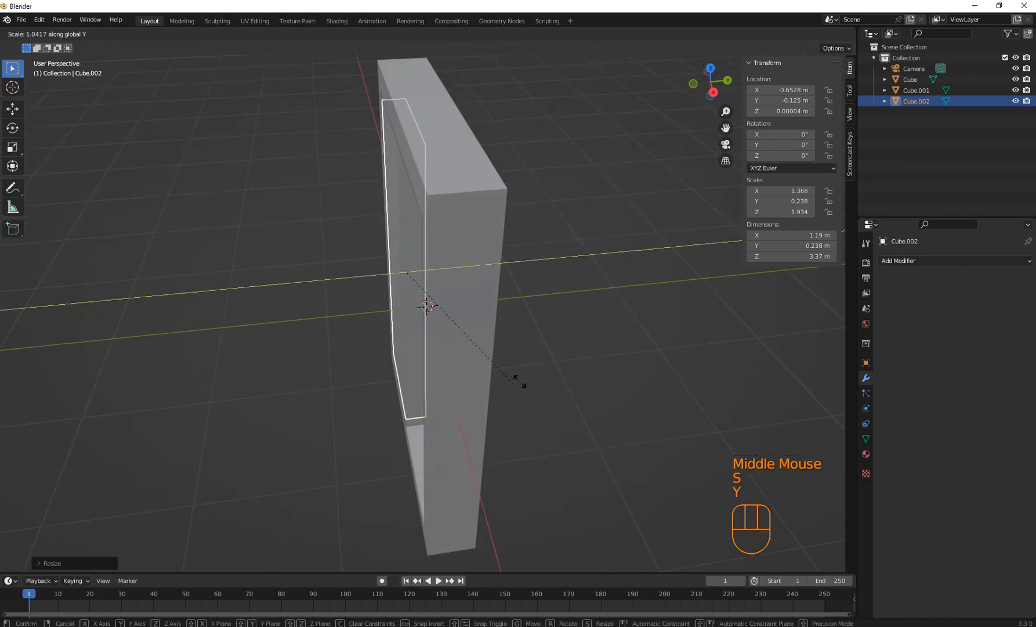
click(813, 338)
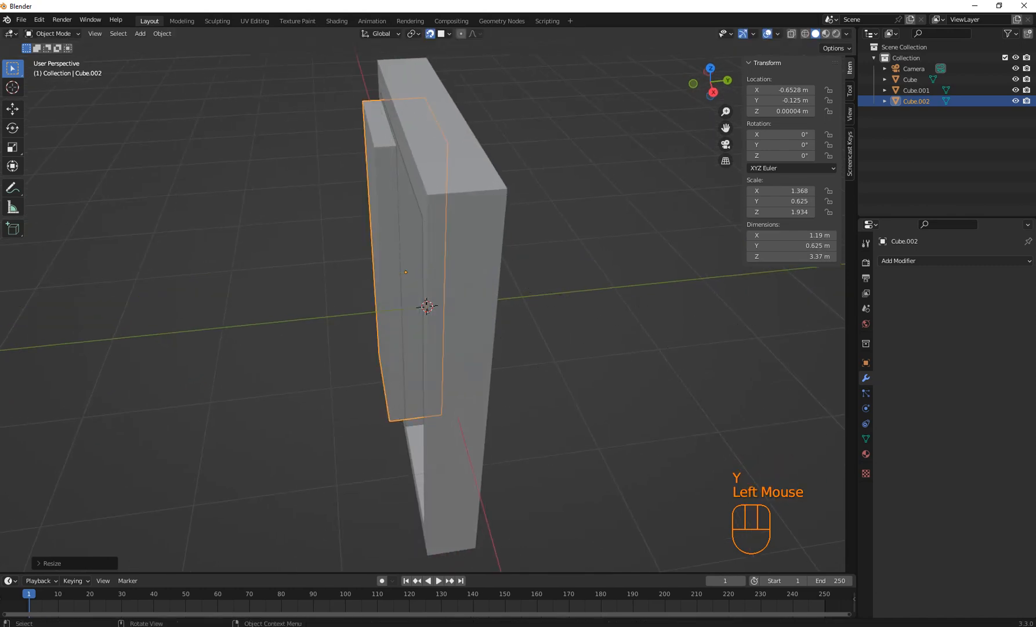
- Add a Boolean Difference modifier to the original panel using the thick duplicate as the cutter object, and apply it
click(916, 90)
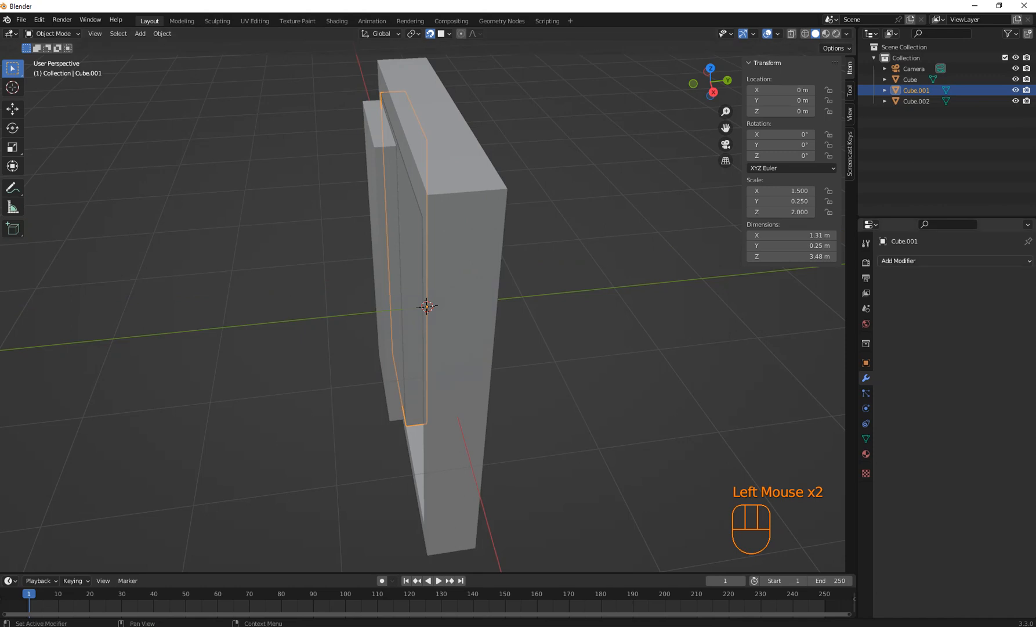
click(929, 261)
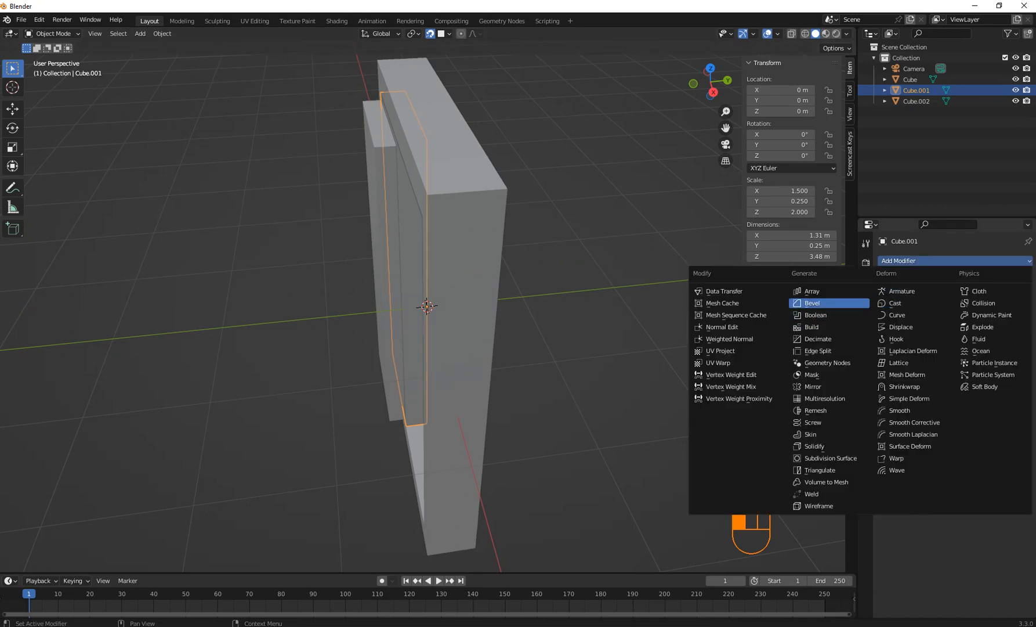
click(816, 315)
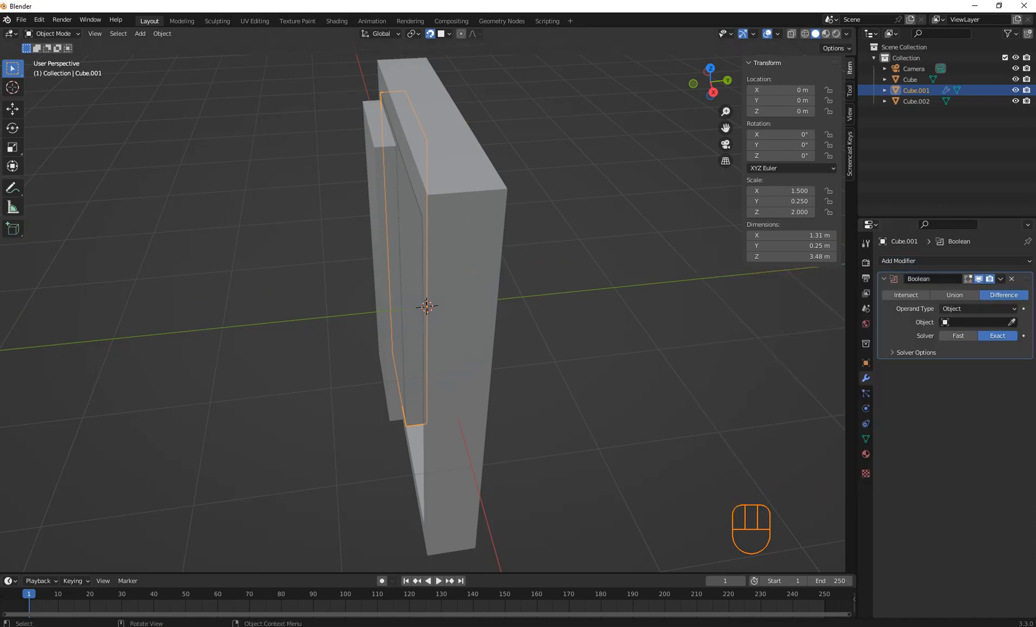
middle_drag(427, 305, 534, 303)
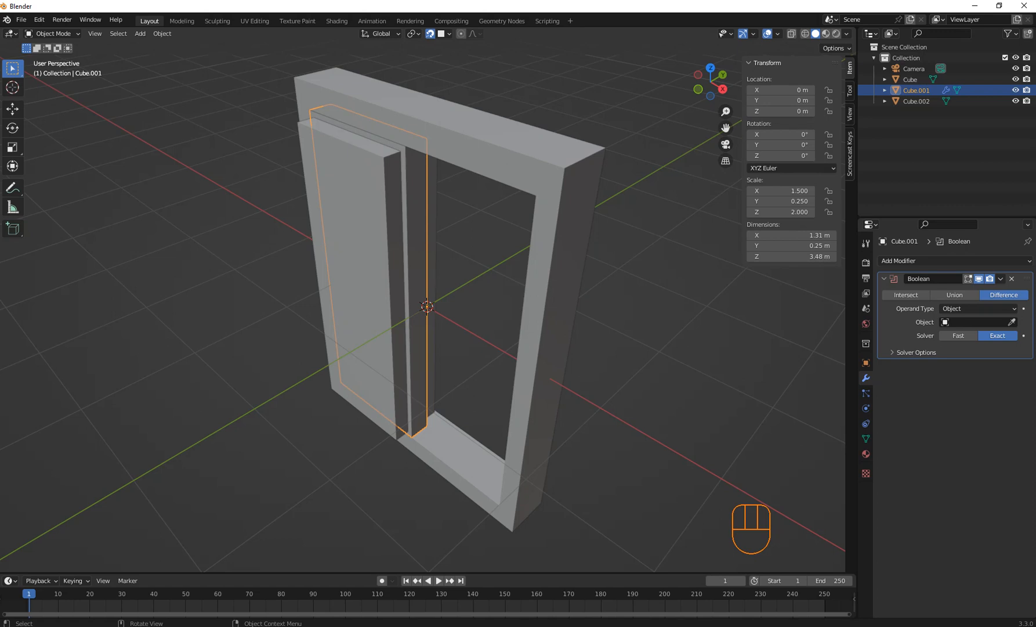
click(365, 261)
click(418, 261)
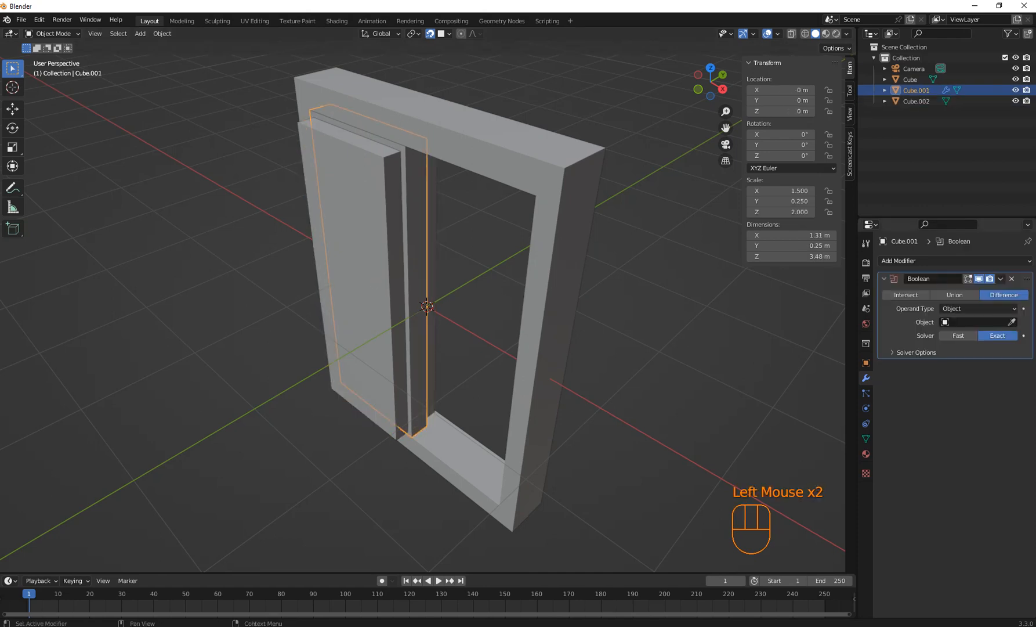
click(1012, 321)
click(370, 174)
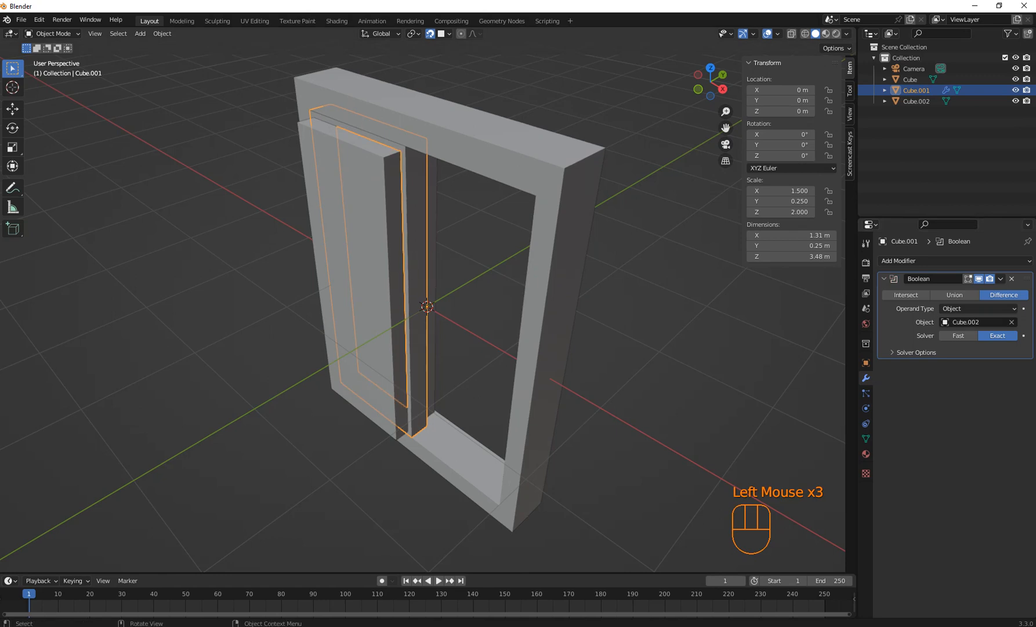
click(1001, 279)
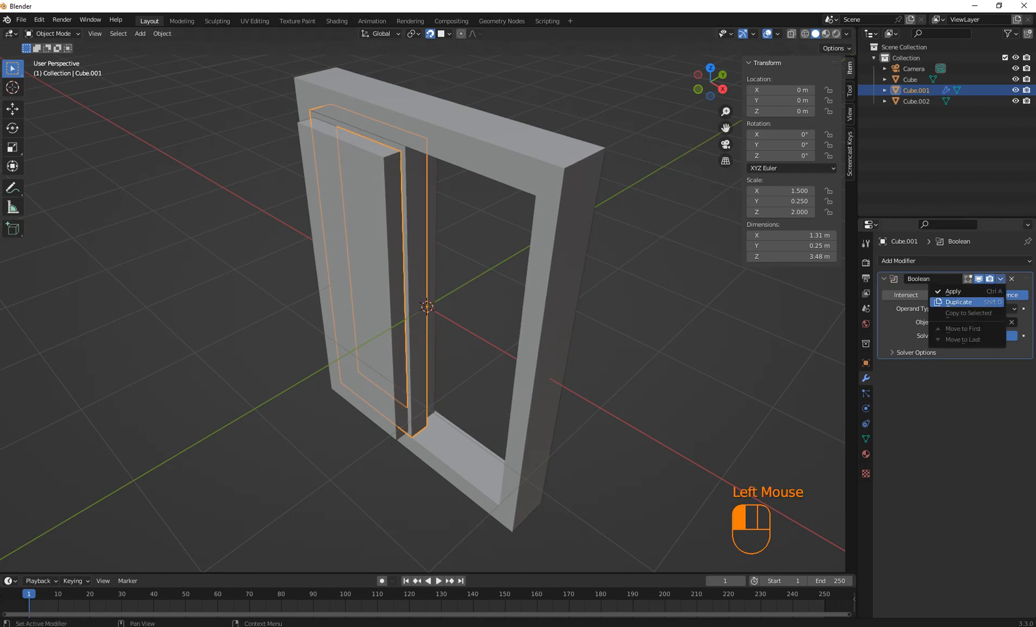
click(953, 291)
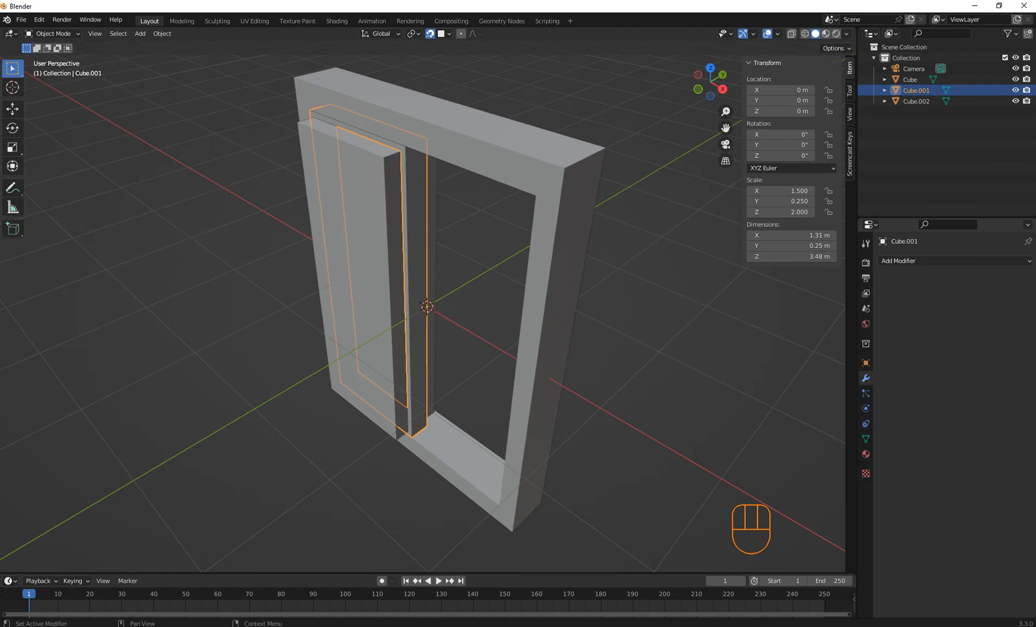
- Delete the duplicate panel used as the cutter and select the hollowed inner frame
click(416, 290)
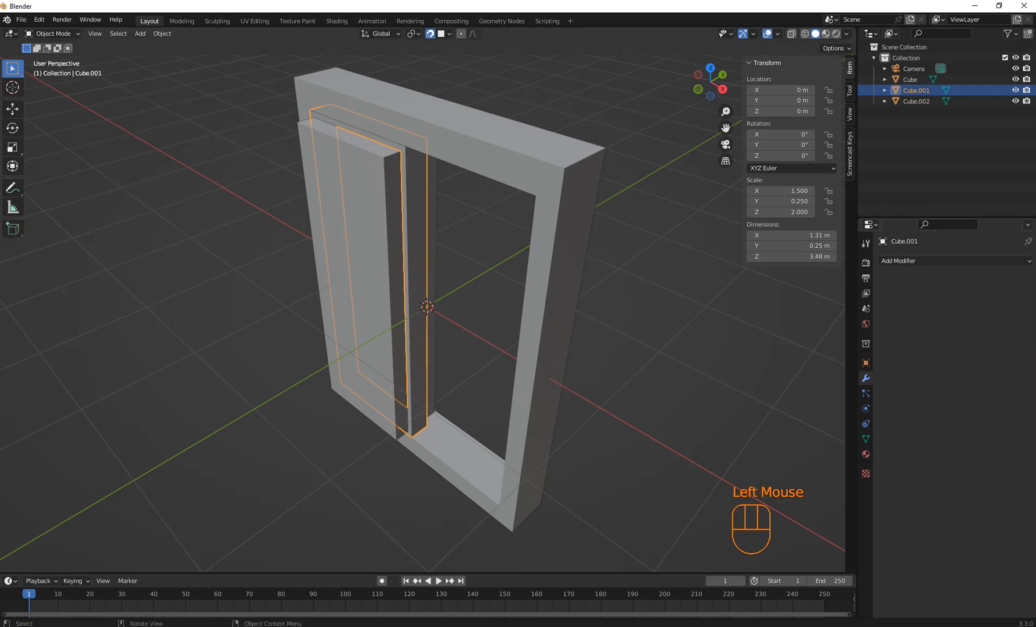
click(373, 280)
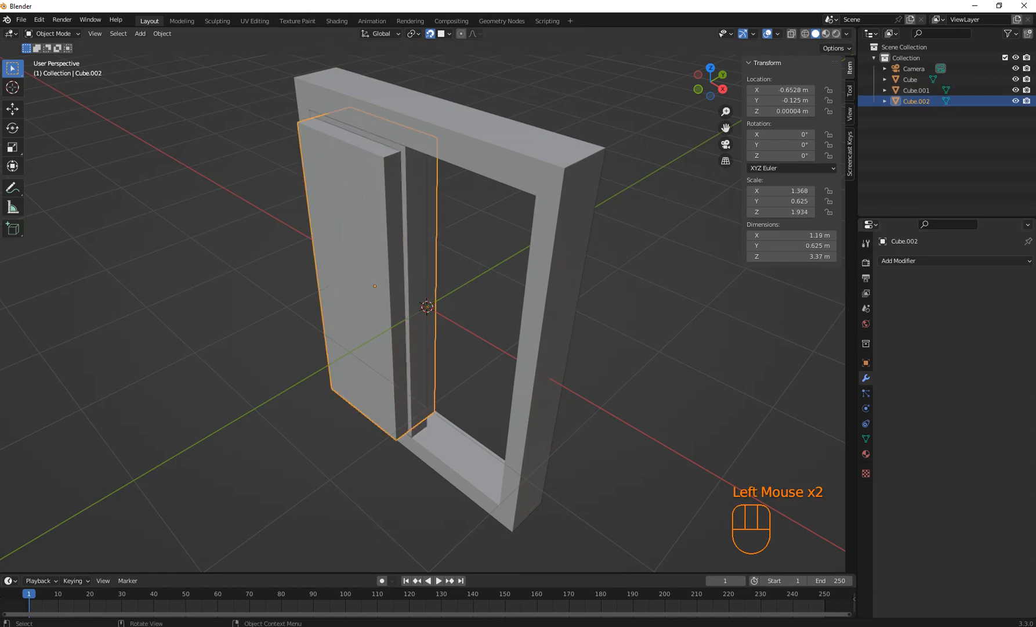
key(Delete)
middle_drag(424, 348, 447, 301)
scroll(423, 308, up, 3)
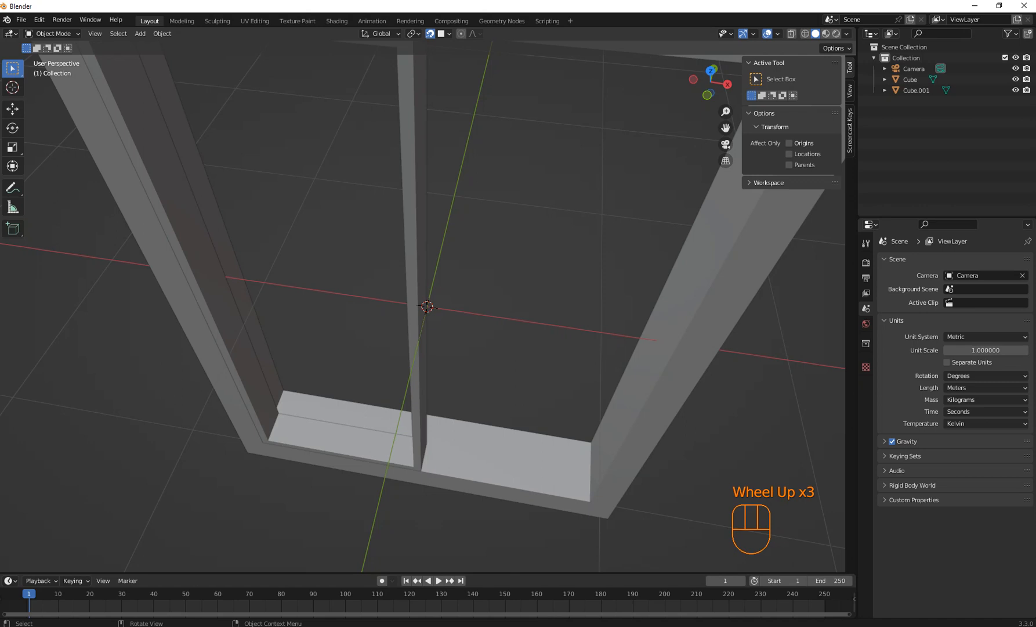
click(423, 308)
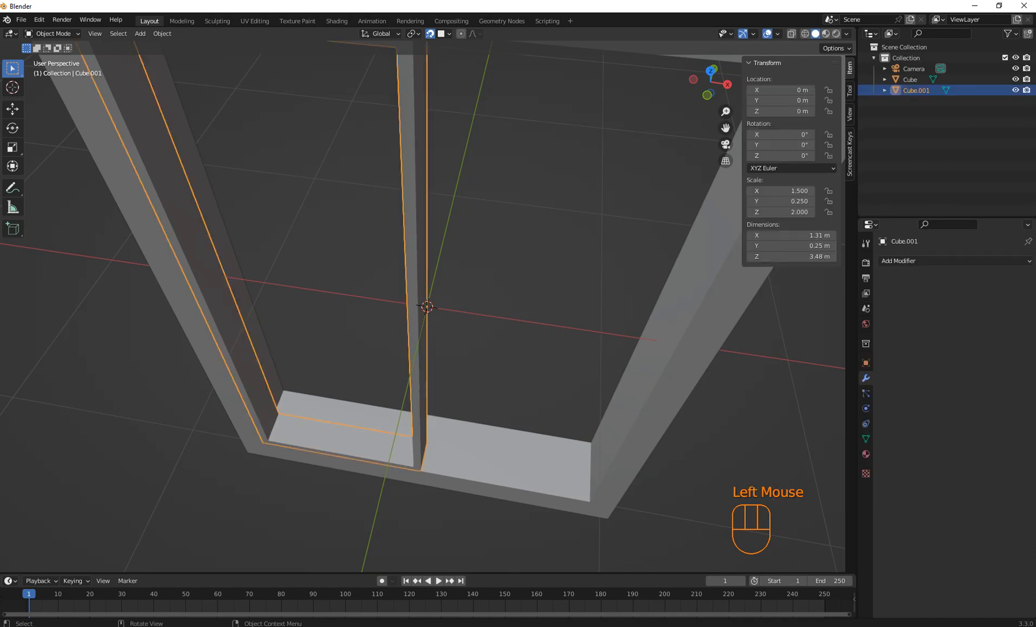
key(Tab)
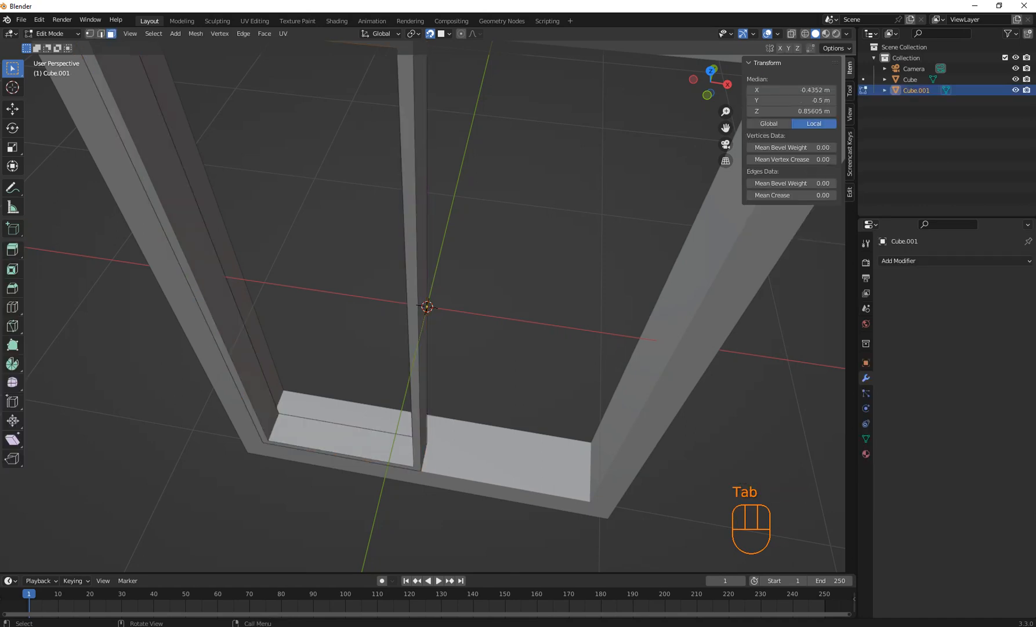
key(ctrl+r)
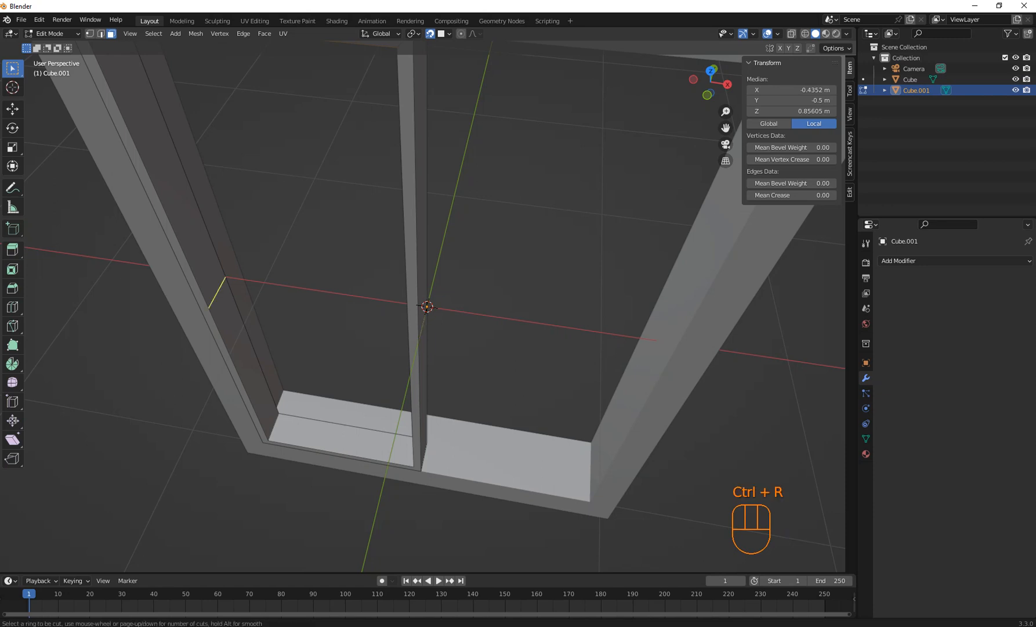
key(Escape)
key(ctrl)
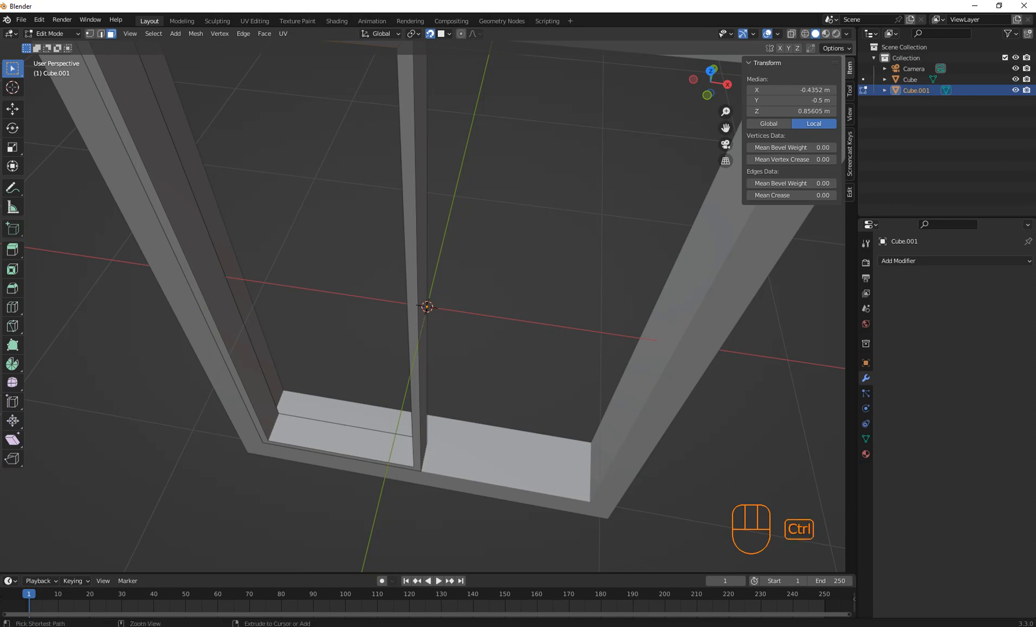
key(ctrl+r)
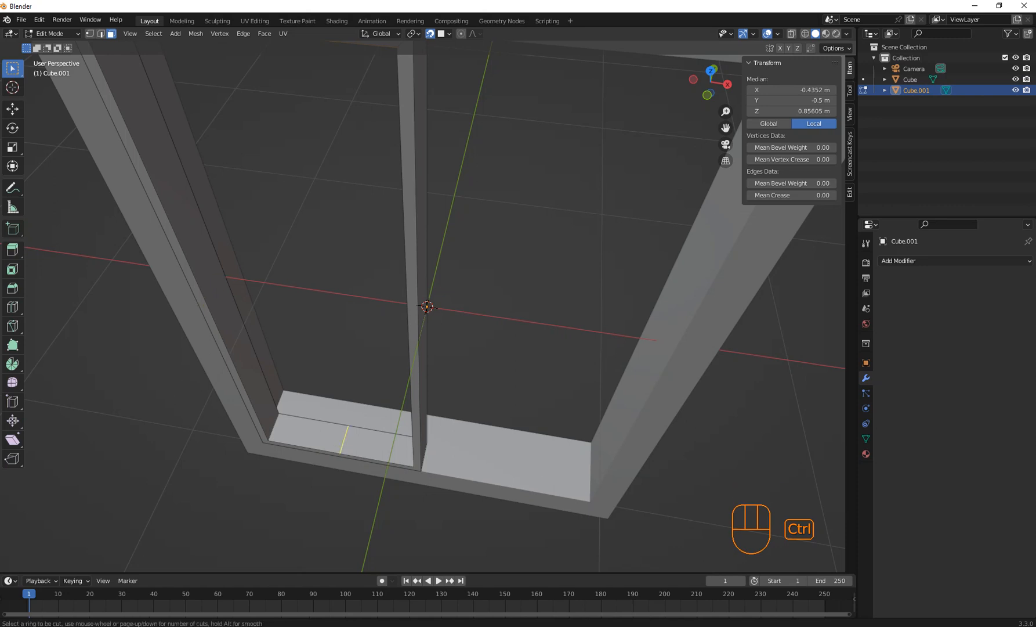
middle_drag(348, 441, 453, 441)
- Hide the outer window frame and enter Edit Mode on the inner frame
key(Tab)
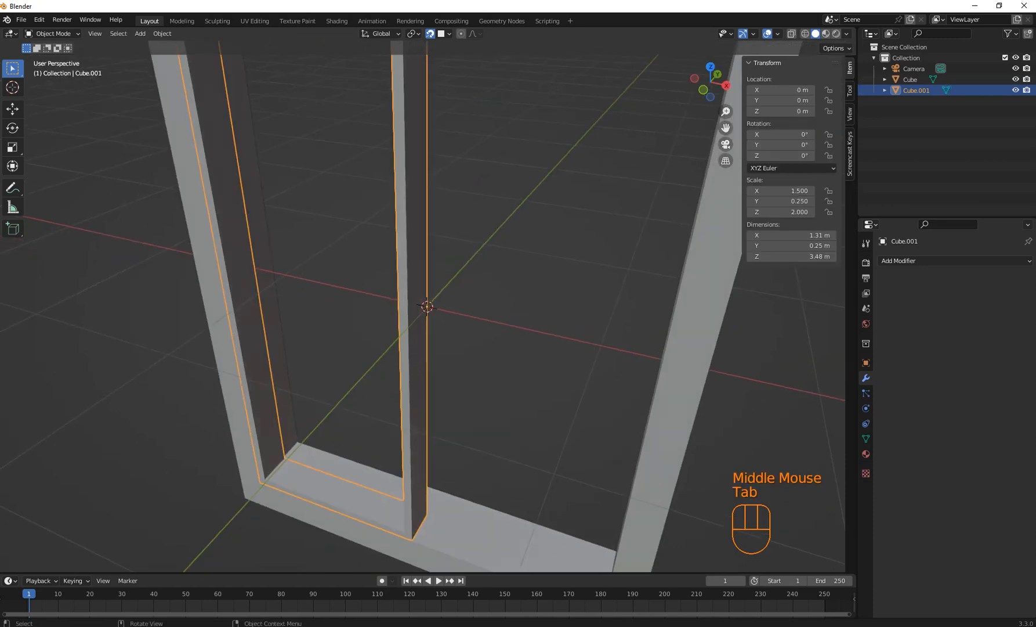
click(1016, 79)
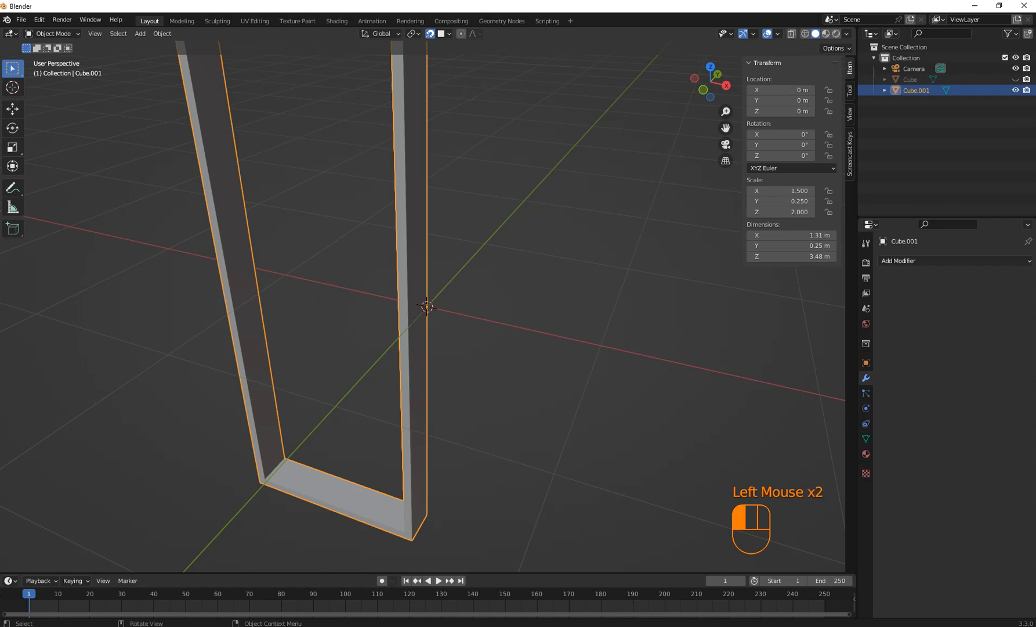
key(Tab)
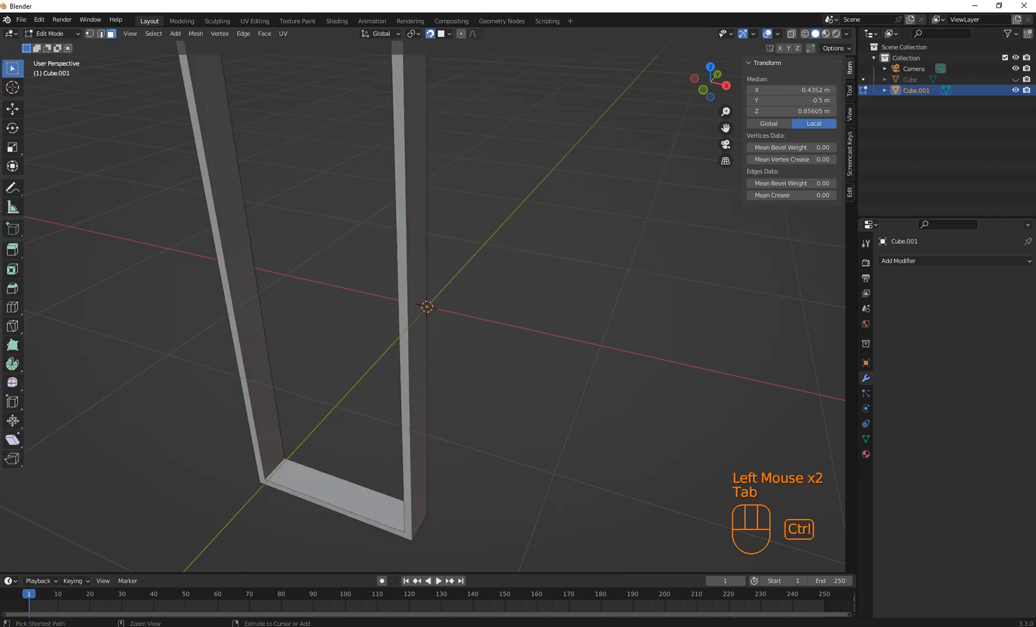
- Try a lengthwise loop cut around the outer side faces of the inner frame, and undo it
key(ctrl+r)
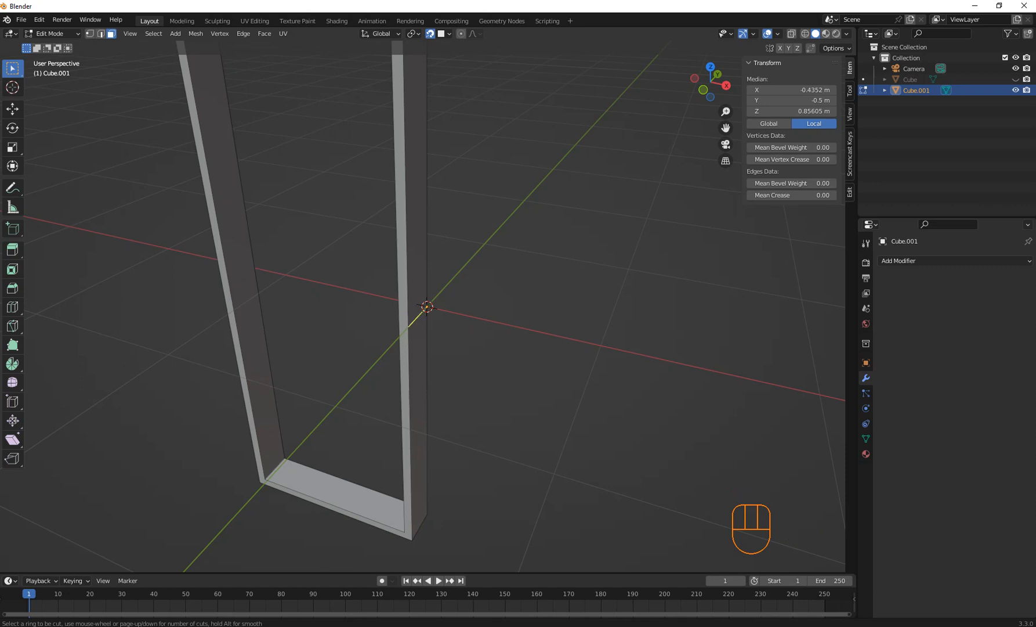
key(Escape)
middle_drag(325, 290, 435, 314)
key(ctrl+r)
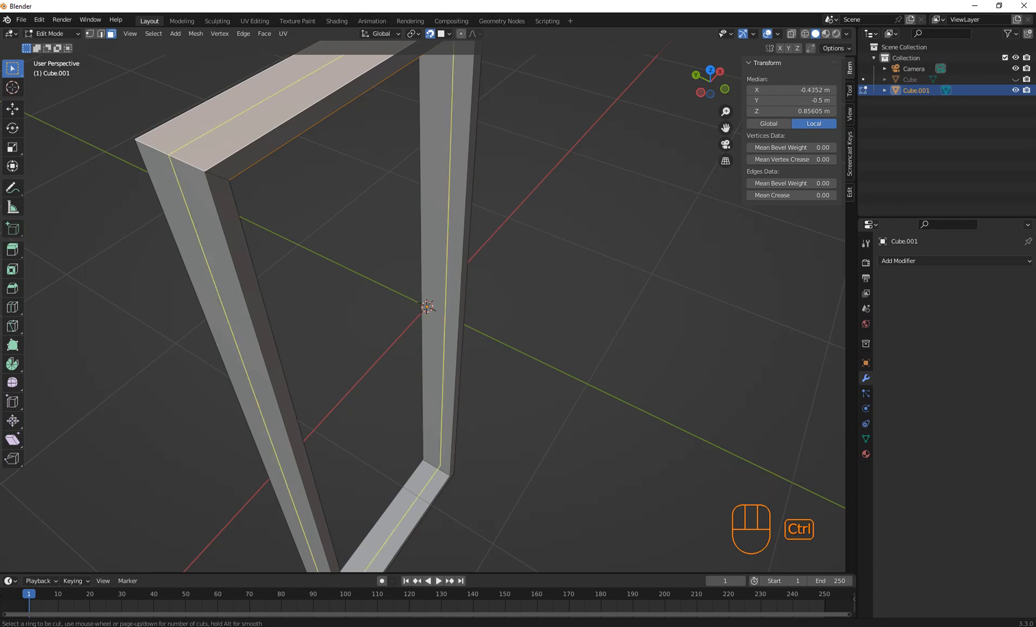
click(175, 166)
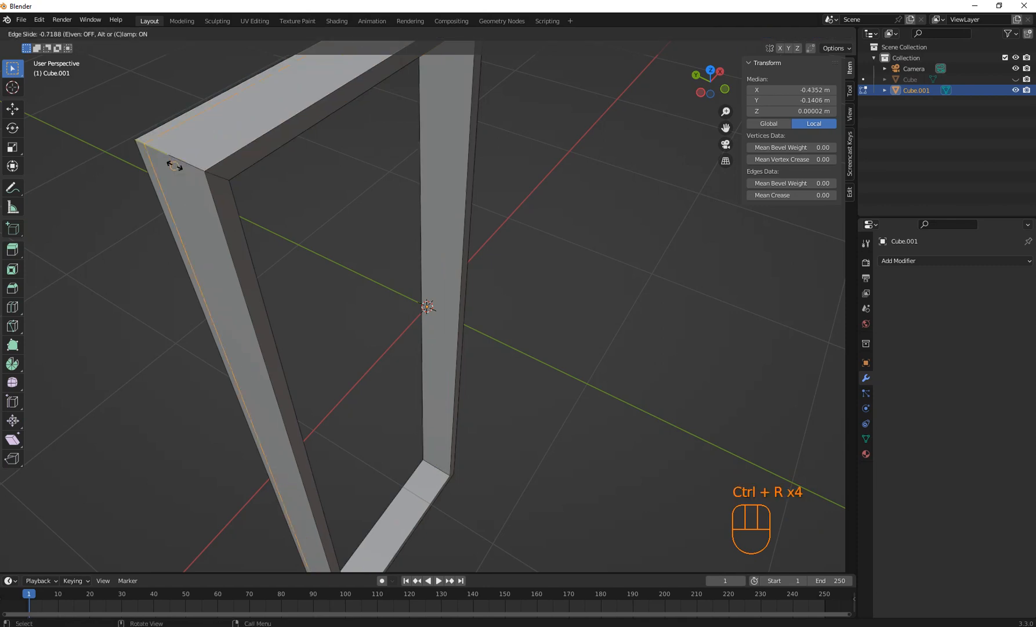
key(Escape)
middle_drag(441, 349, 366, 348)
key(ctrl+z)
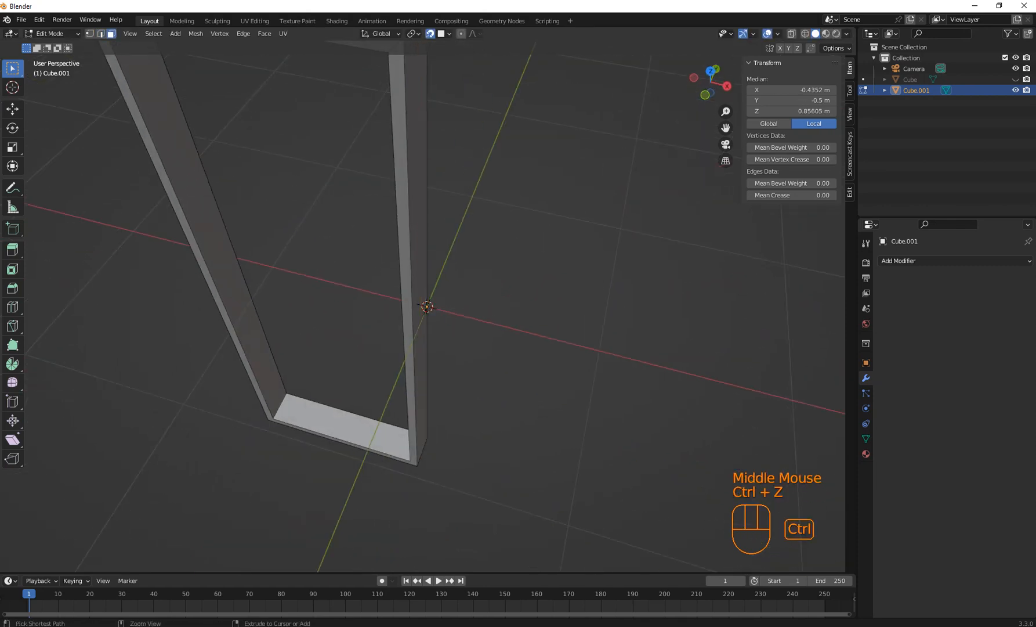
key(ctrl+r)
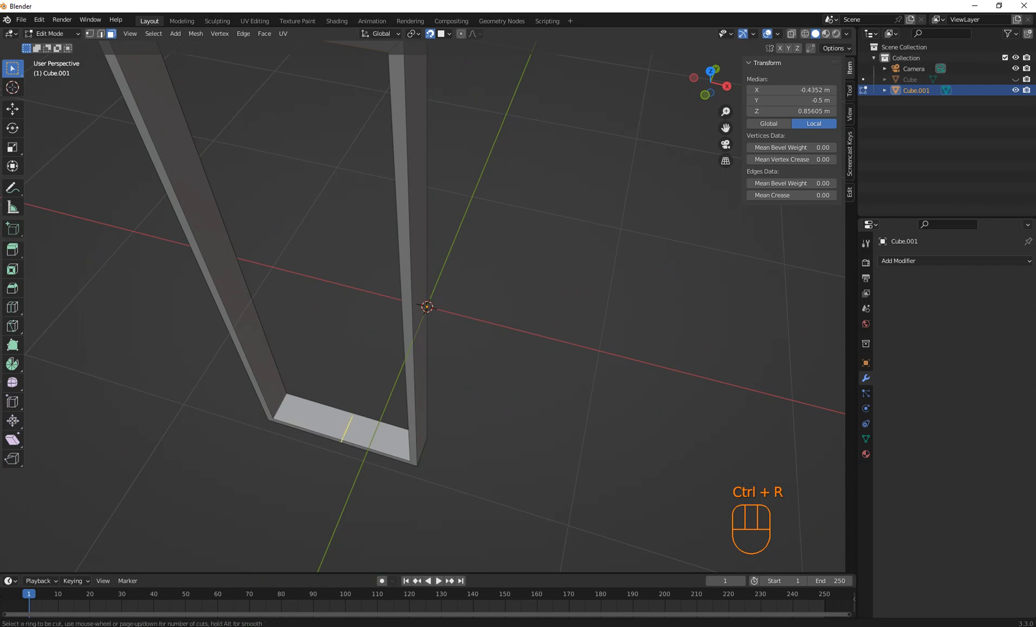
key(Escape)
- Try a single centred loop cut around the frame's inner faces using edge selection, and undo it
scroll(427, 306, up, 2)
scroll(427, 307, up, 1)
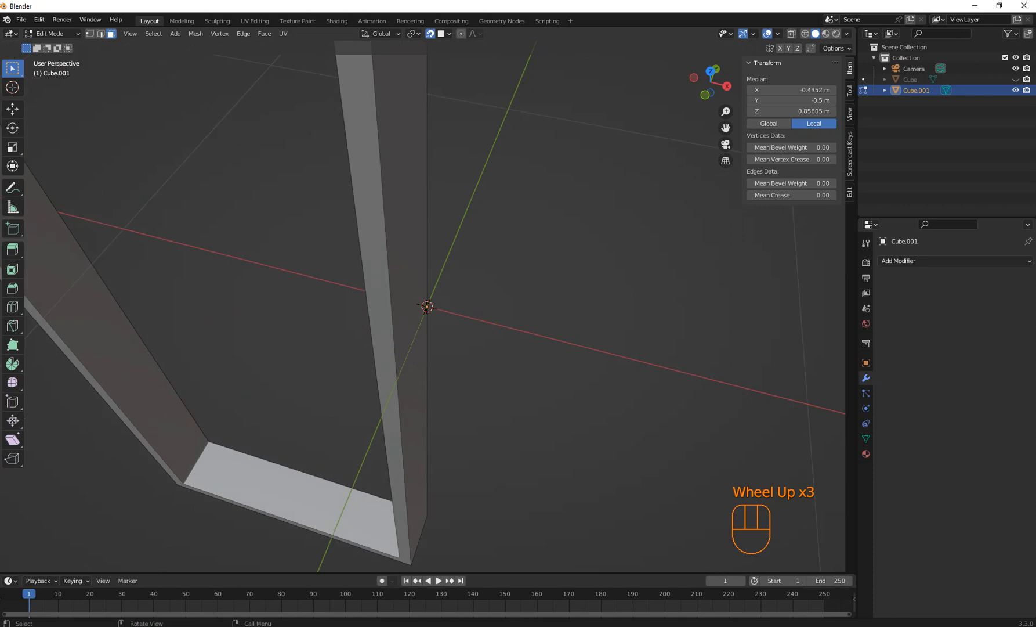
shift+middle_drag(427, 306, 471, 213)
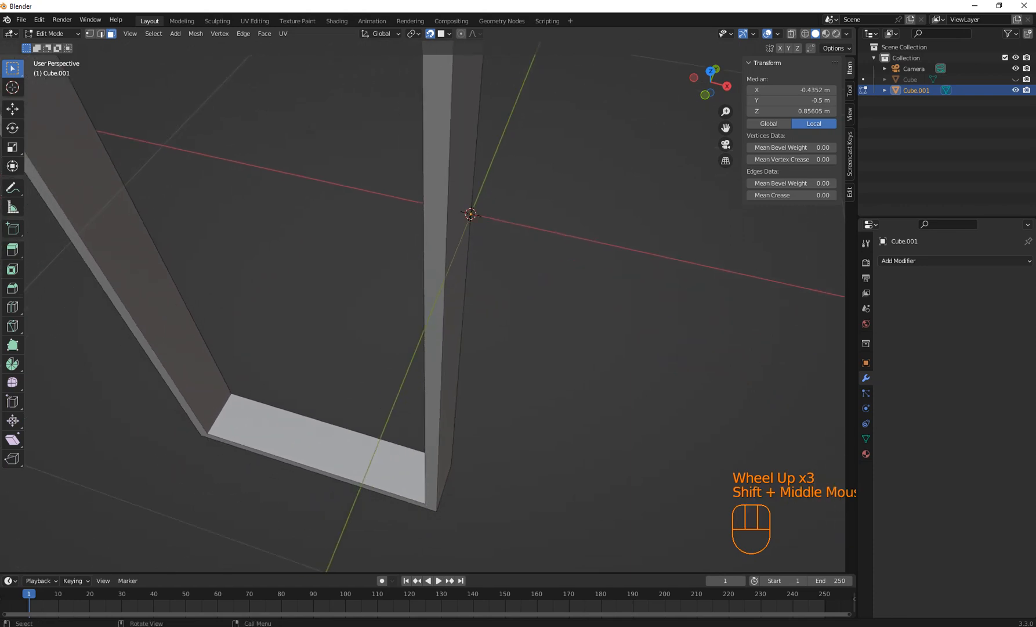
click(435, 348)
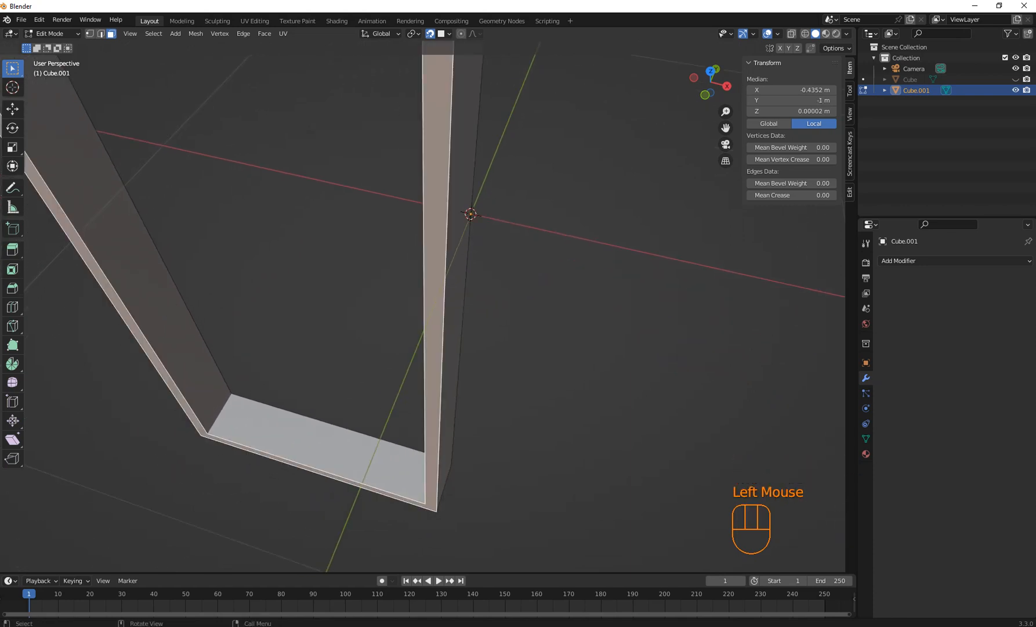
click(101, 33)
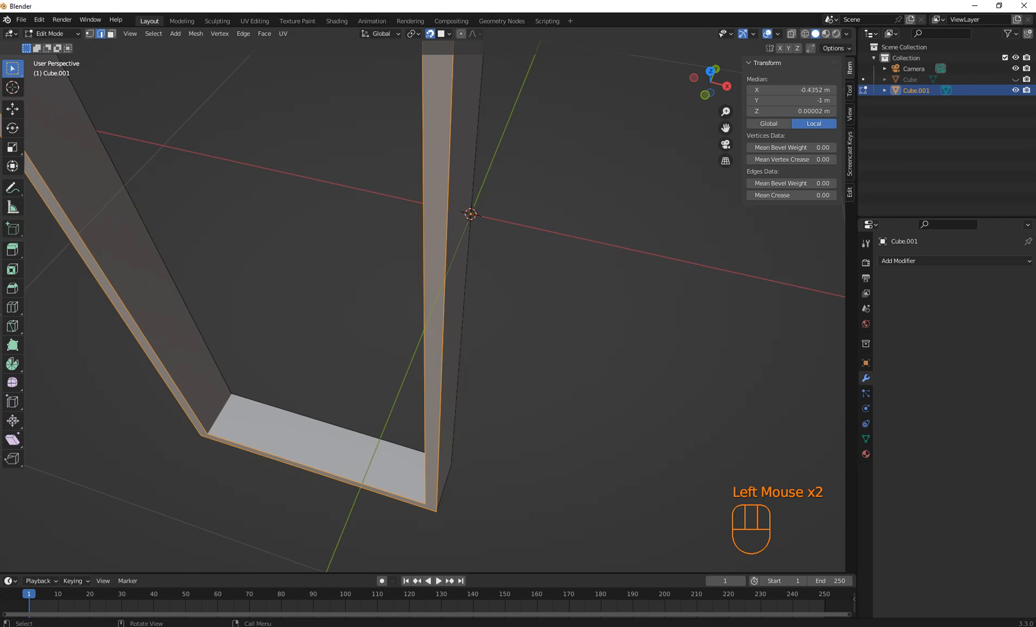
click(329, 423)
key(ctrl+r)
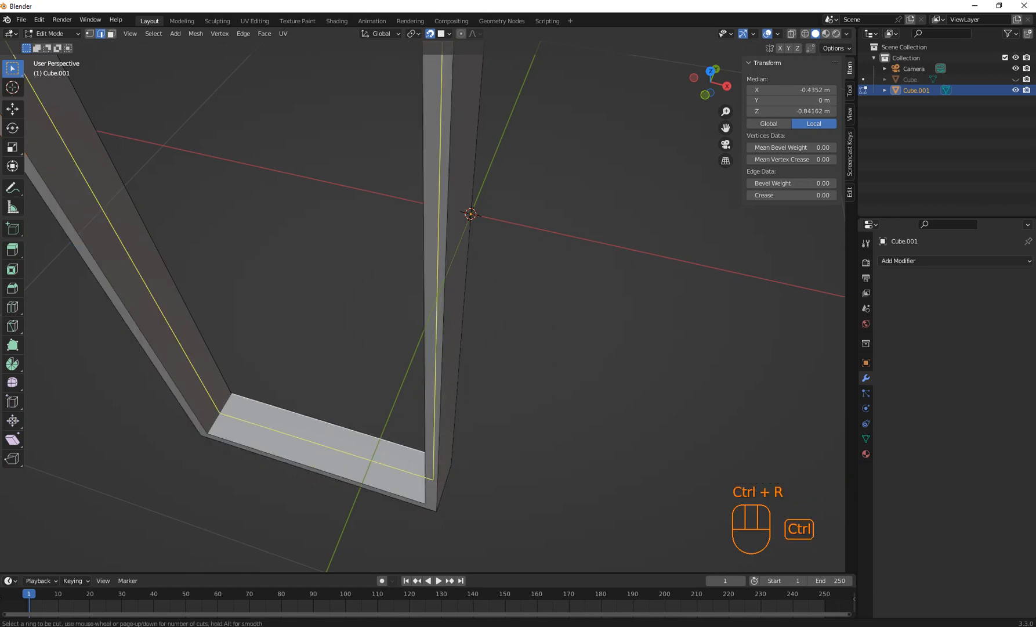
click(218, 408)
key(Escape)
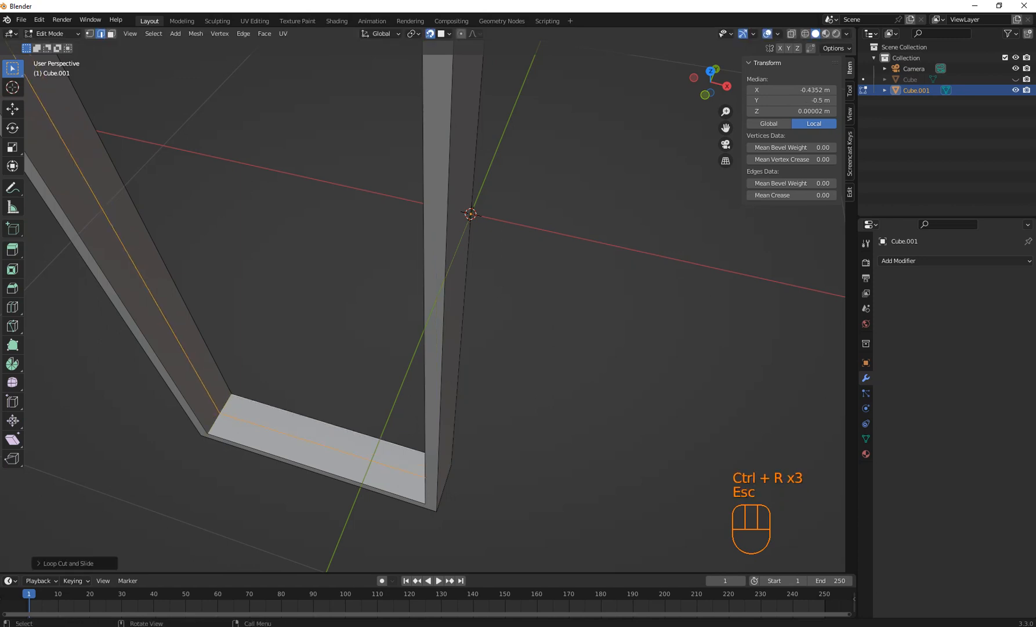
key(ctrl+z)
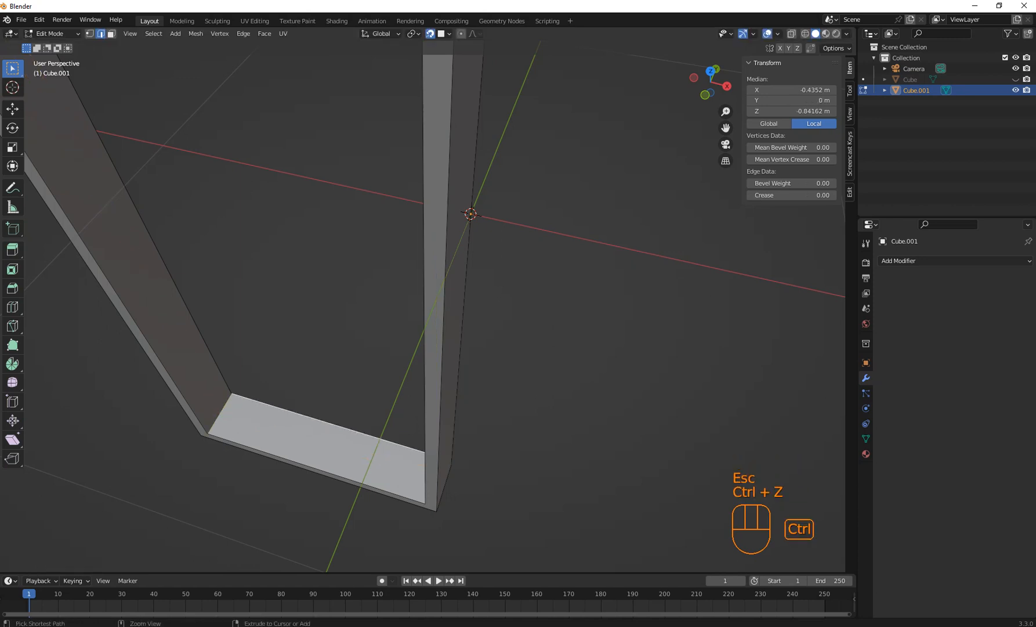
- Add two evenly spaced loop cuts around the frame's inner faces without sliding them
key(ctrl+r)
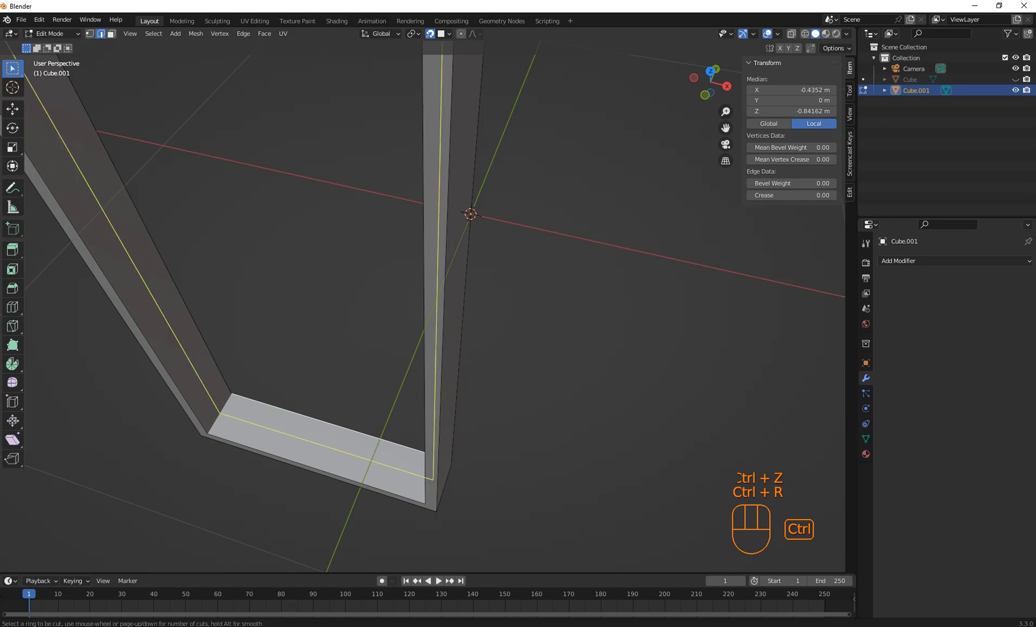
scroll(435, 261, up, 1)
click(221, 399)
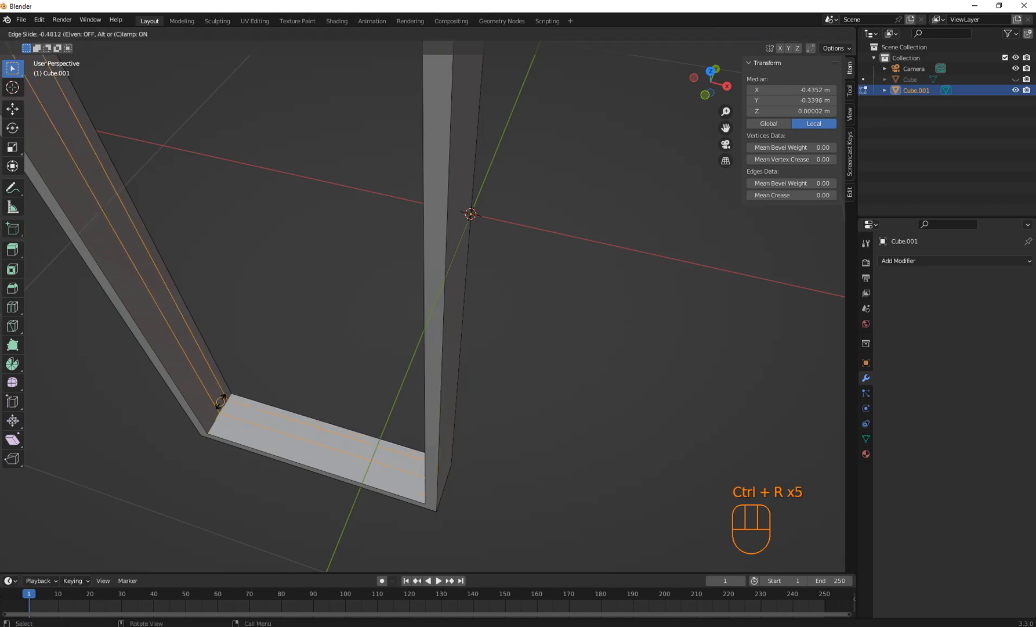
key(Escape)
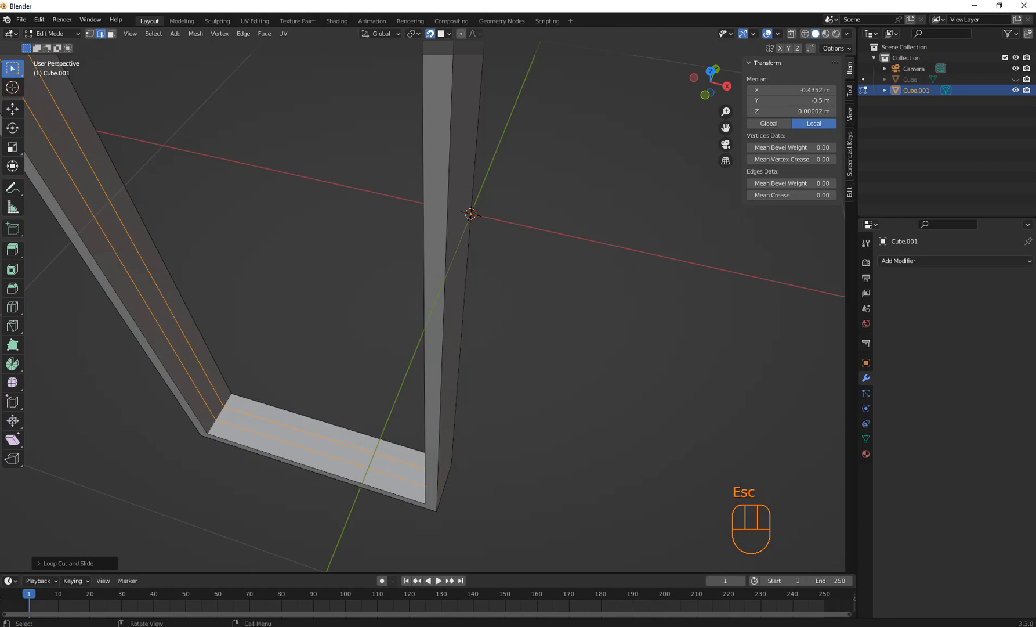
- Duplicate the middle strip of the frame's bottom inner face in place and separate it into its own object by loose parts
click(110, 33)
click(322, 443)
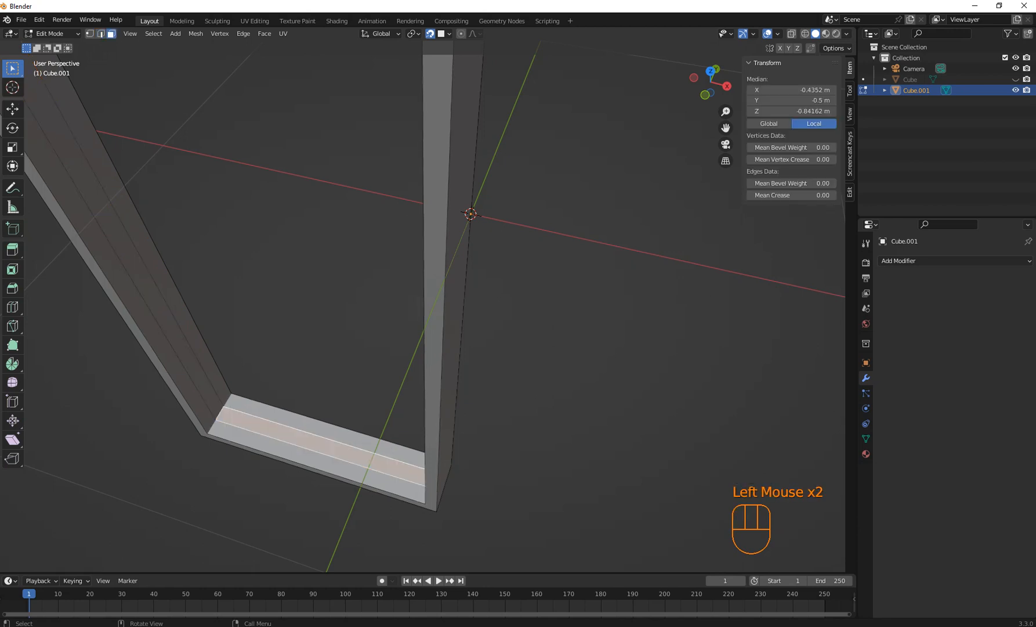
key(shift+d)
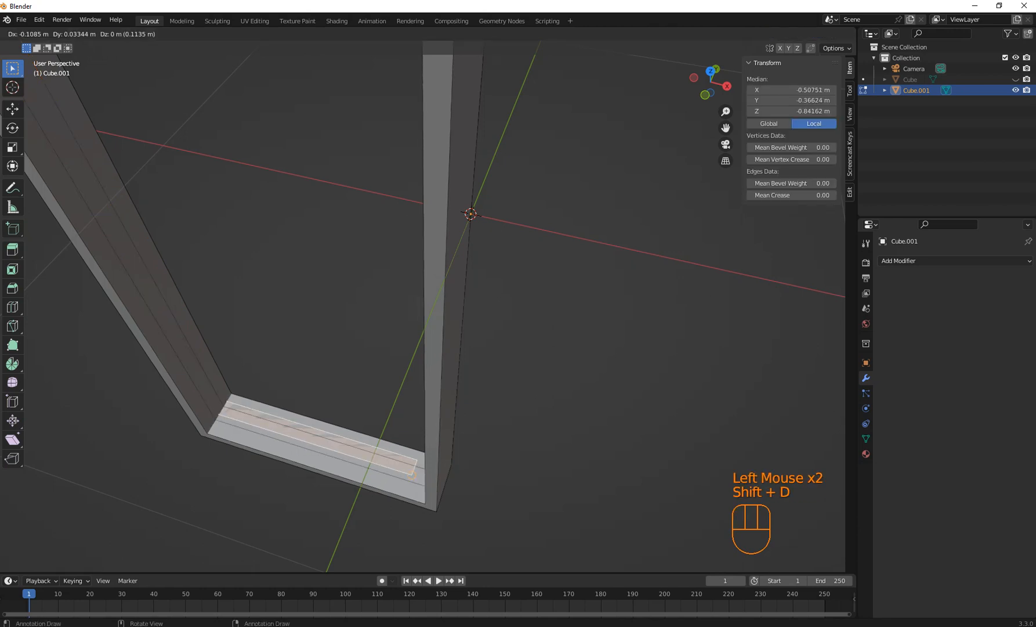
key(Escape)
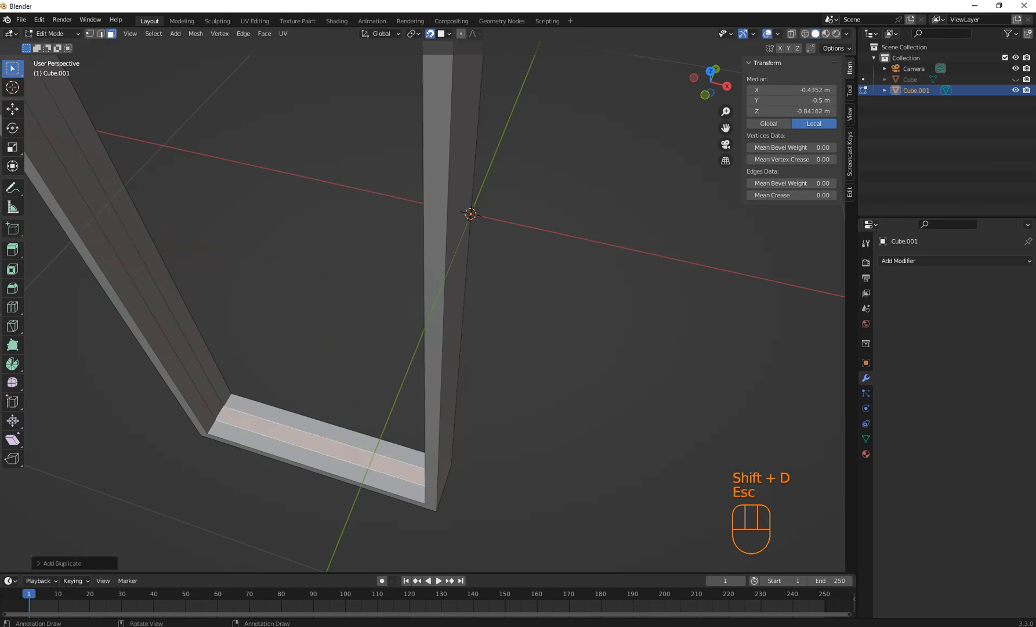
key(p)
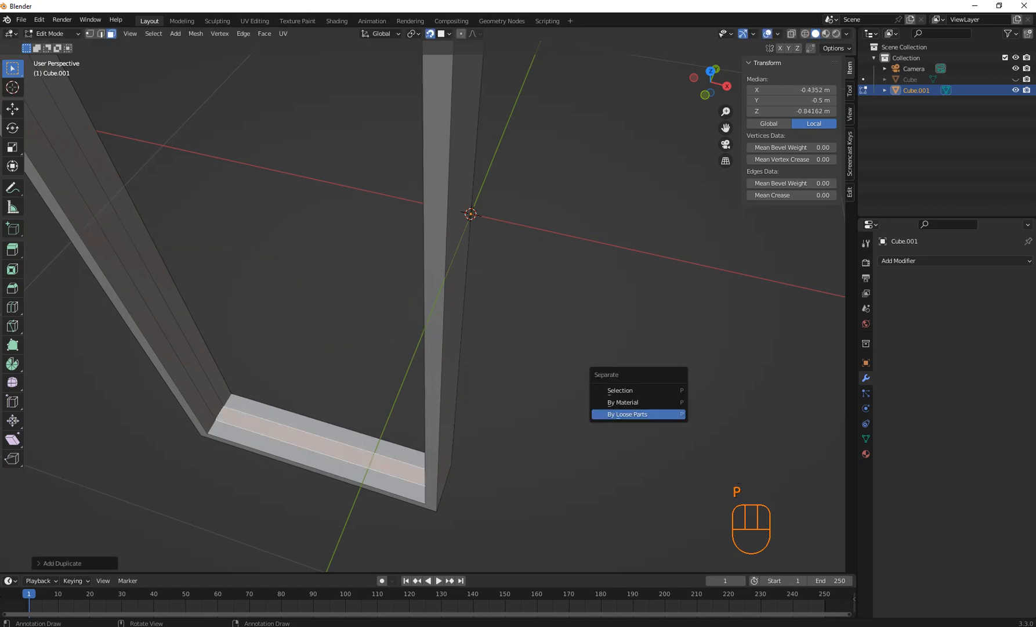
click(628, 414)
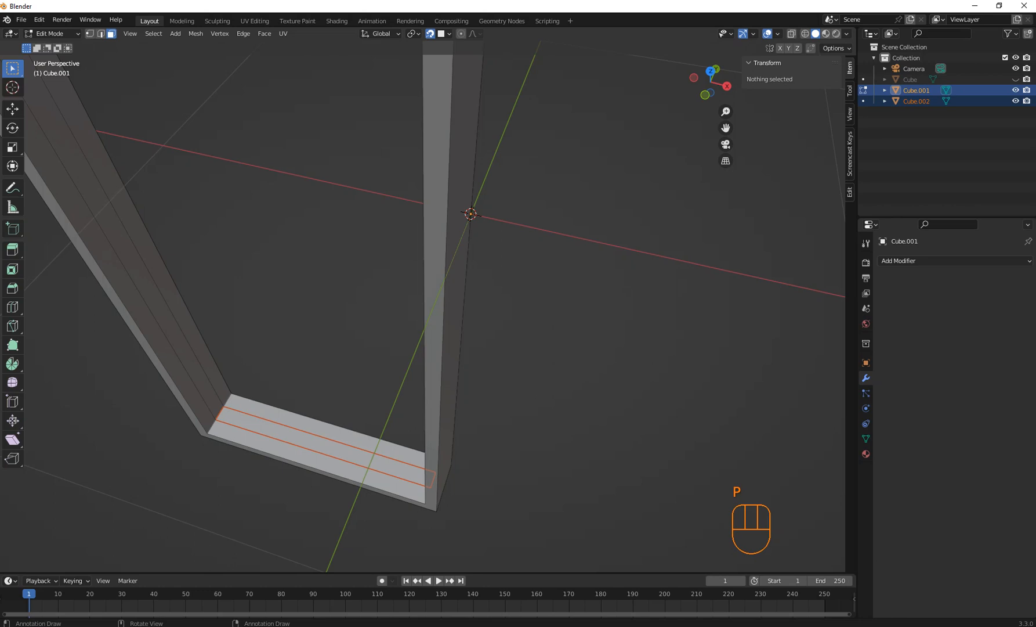
key(Tab)
- Extrude the separated strip's face upward about 3.37 m to fill the height of the frame opening
click(329, 452)
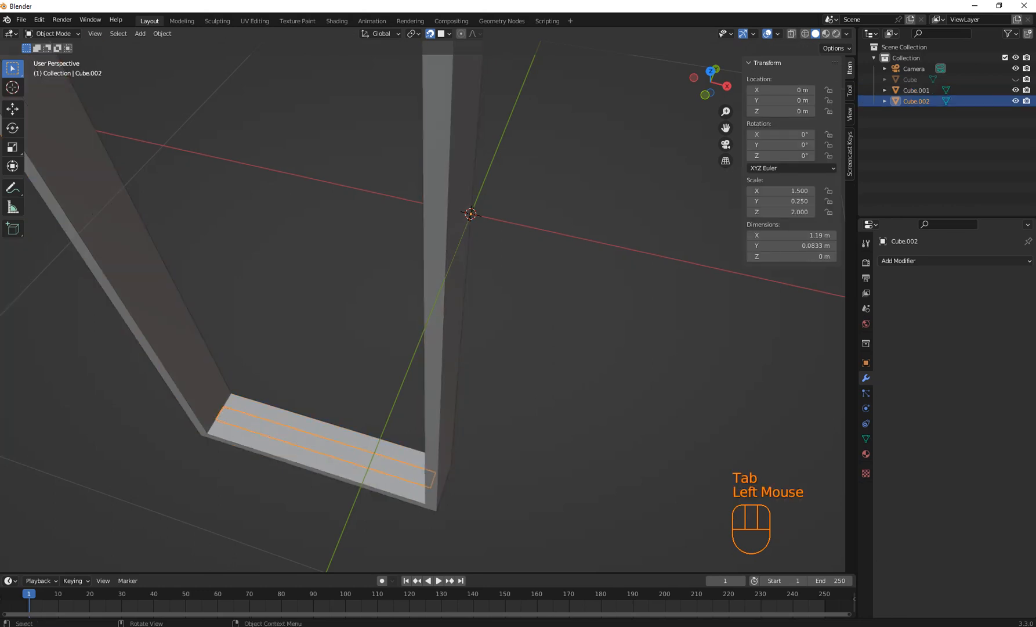
scroll(422, 307, down, 4)
middle_drag(423, 307, 436, 278)
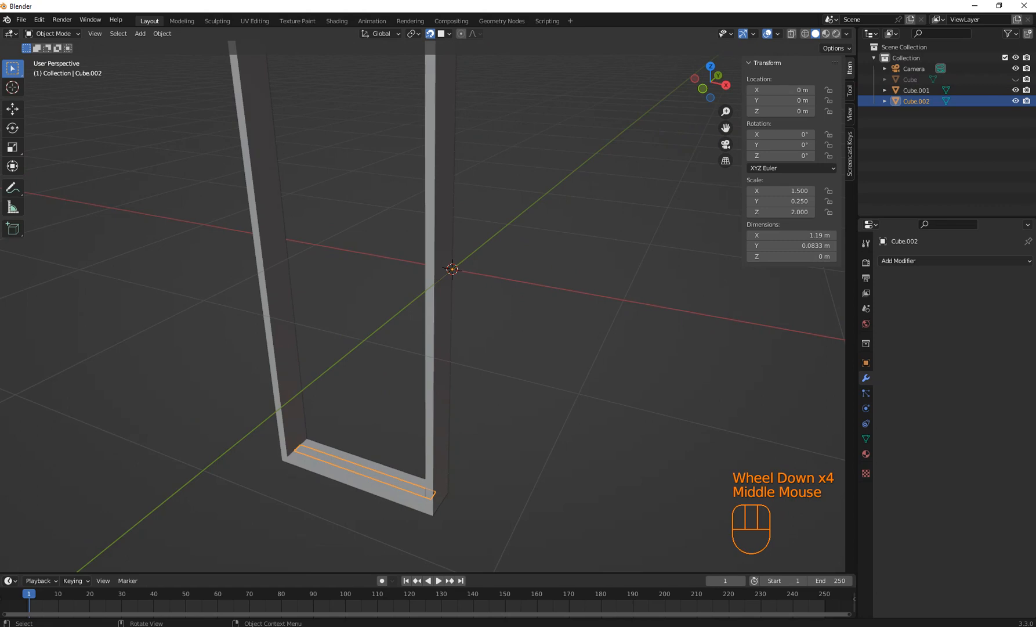
key(Tab)
click(359, 469)
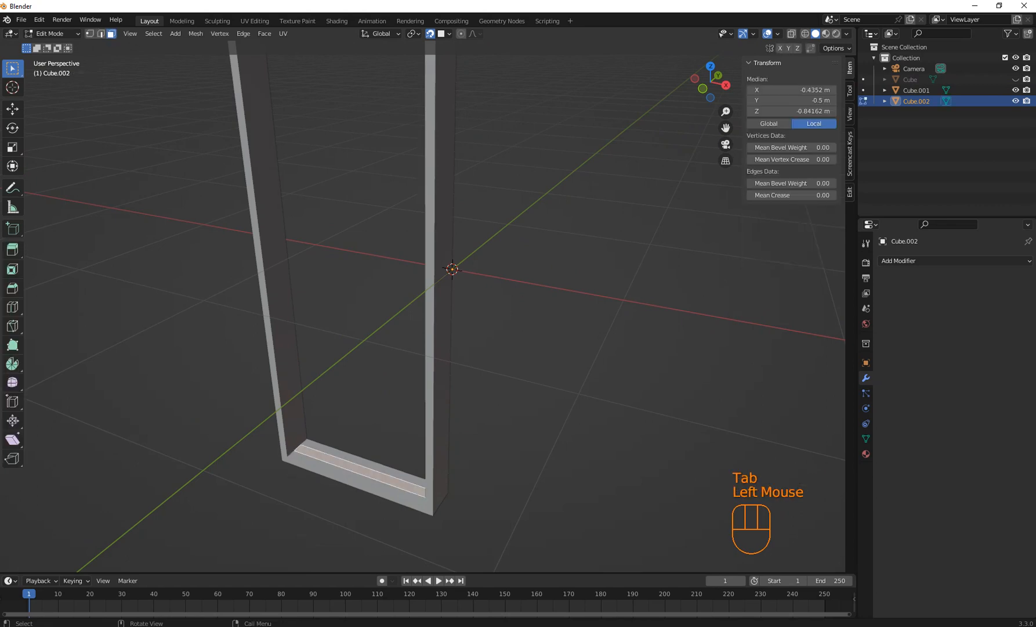
scroll(430, 290, down, 2)
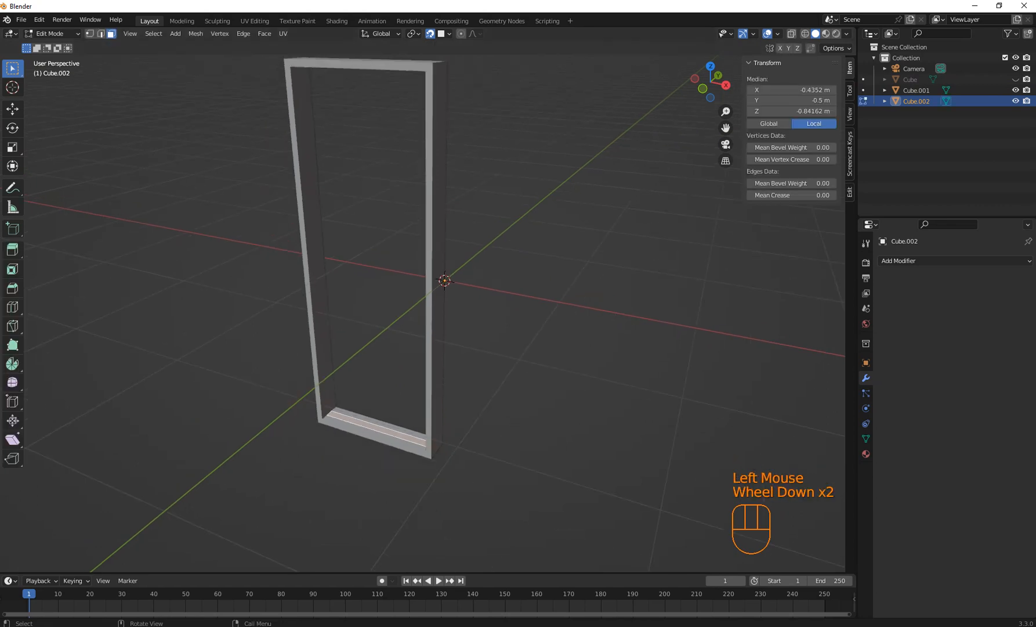
key(e)
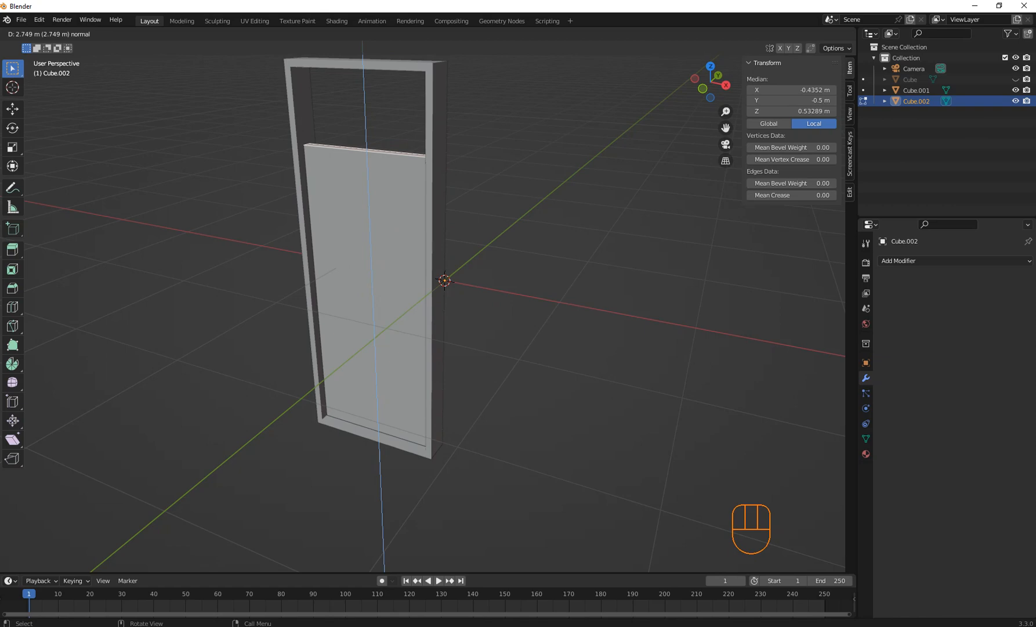
key(Escape)
key(KP_1)
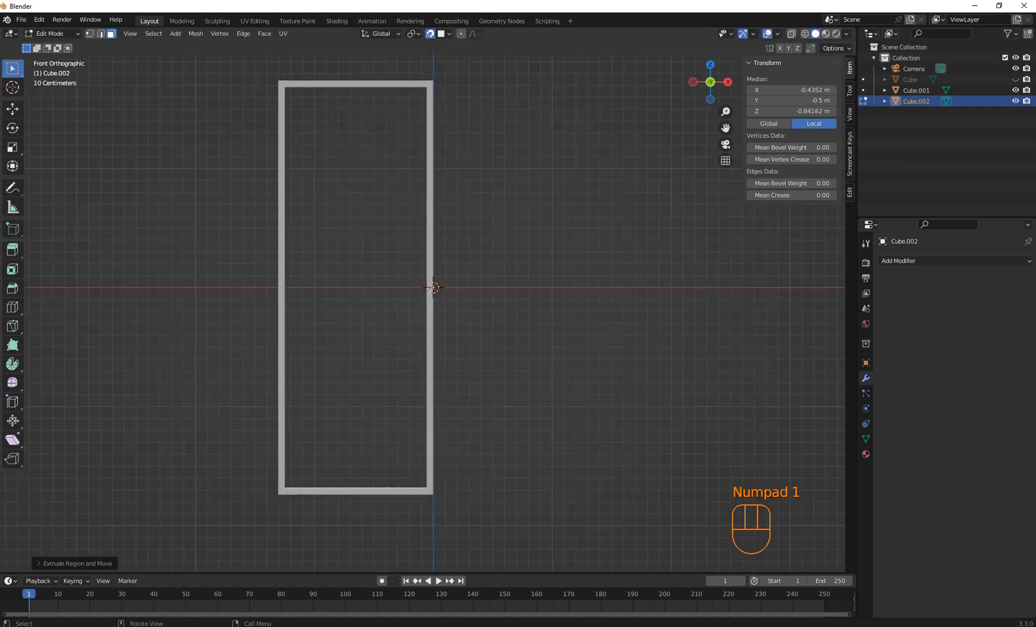
key(e)
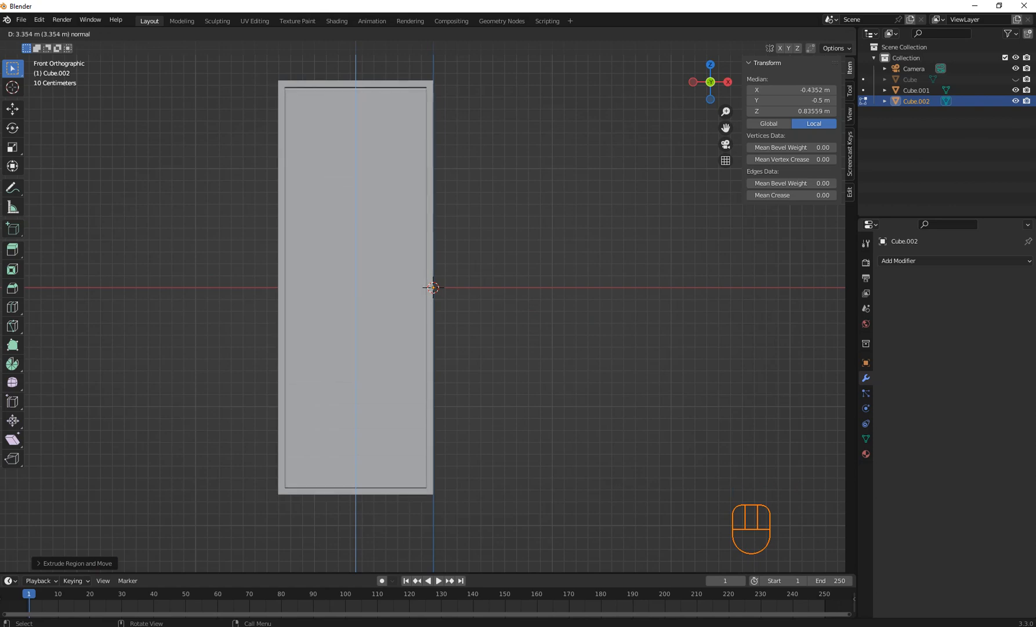
click(433, 288)
mouse_move(433, 287)
middle_down()
mouse_move(447, 285)
mouse_move(435, 280)
middle_up()
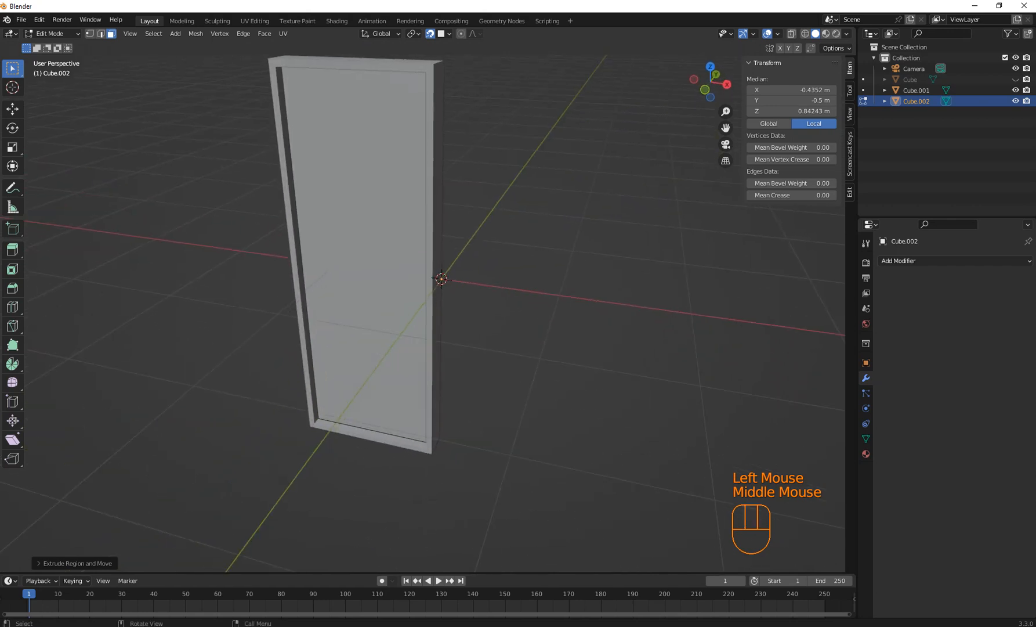
- Leave mesh editing and give the panel inside the sash a new material using the Glass BSDF surface
key(Escape)
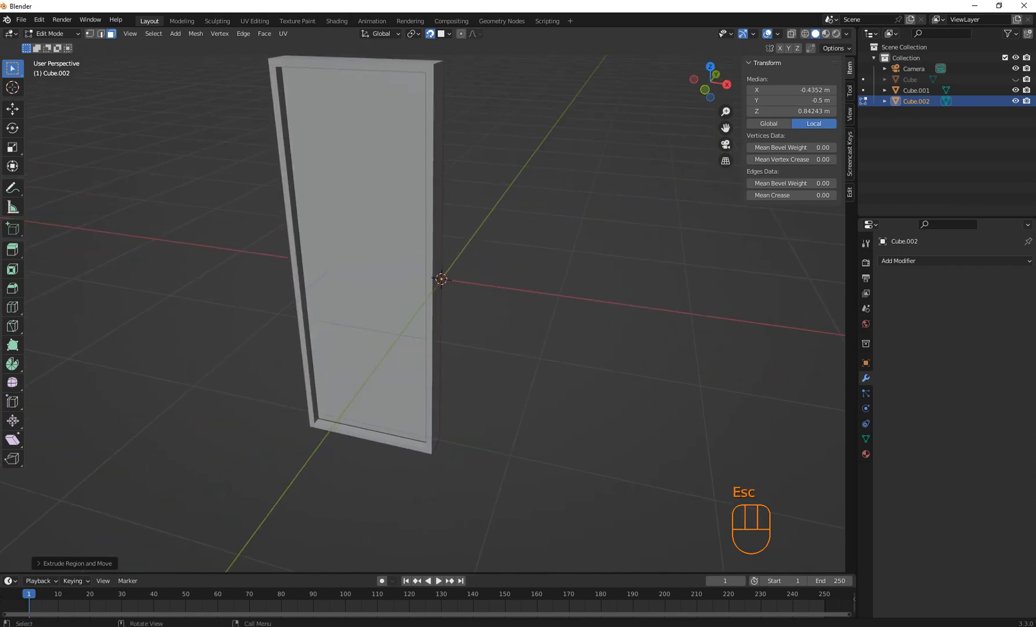
key(Tab)
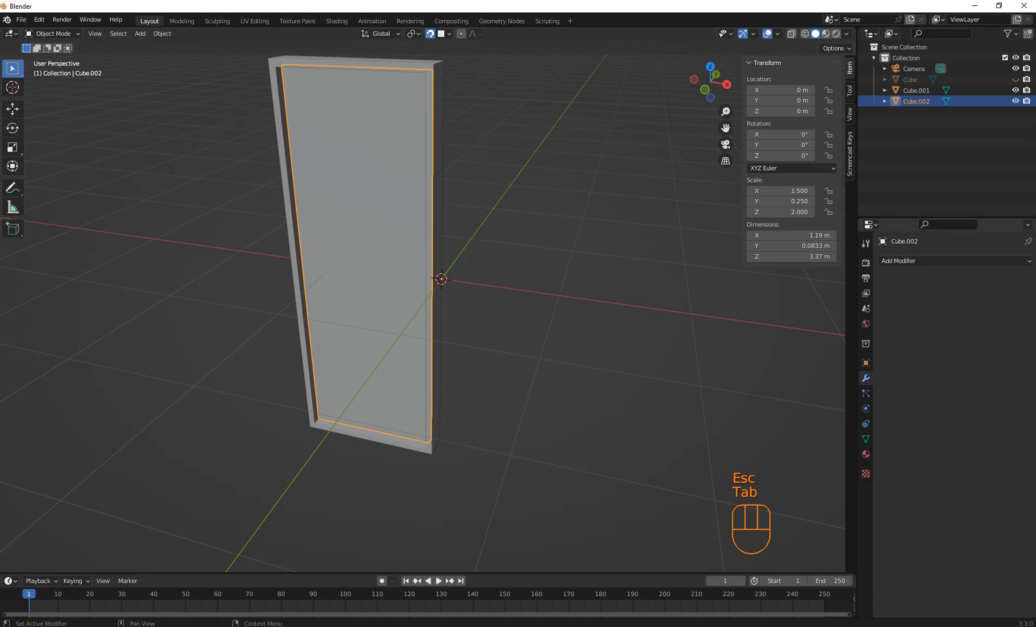
click(866, 454)
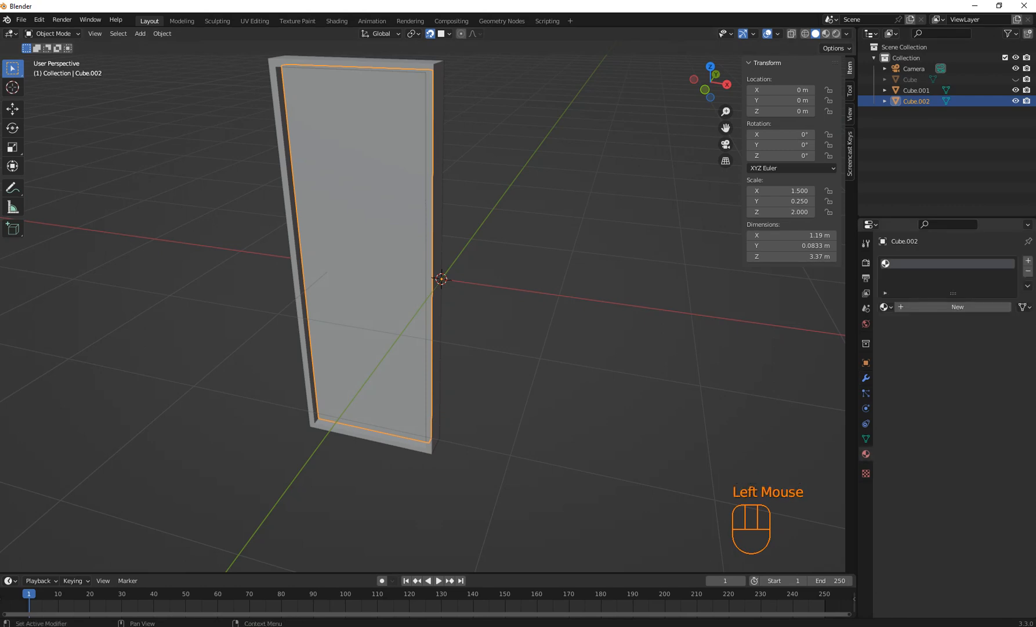
click(957, 306)
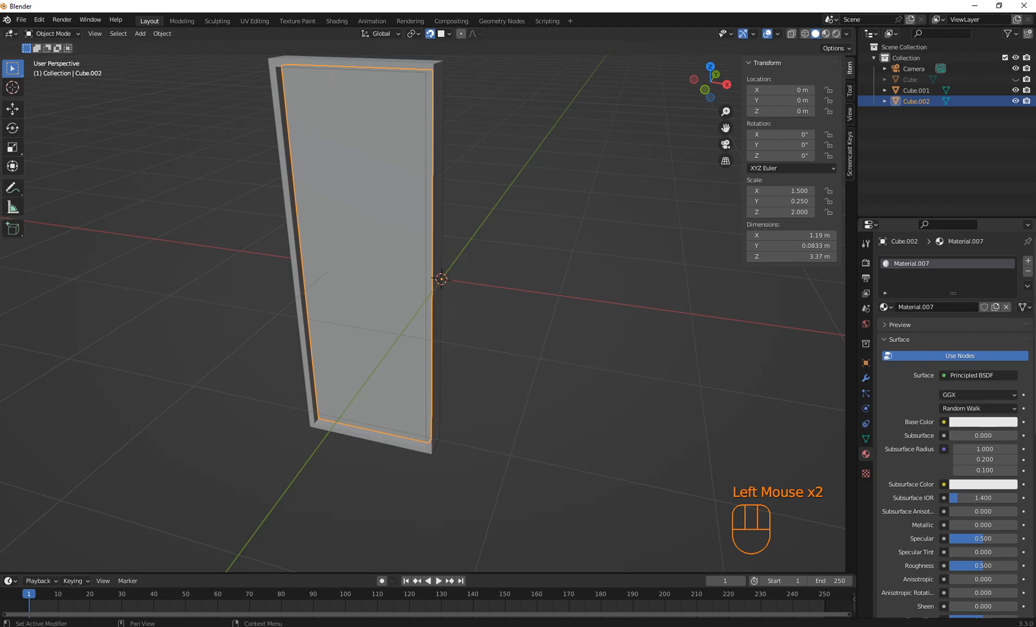
click(980, 375)
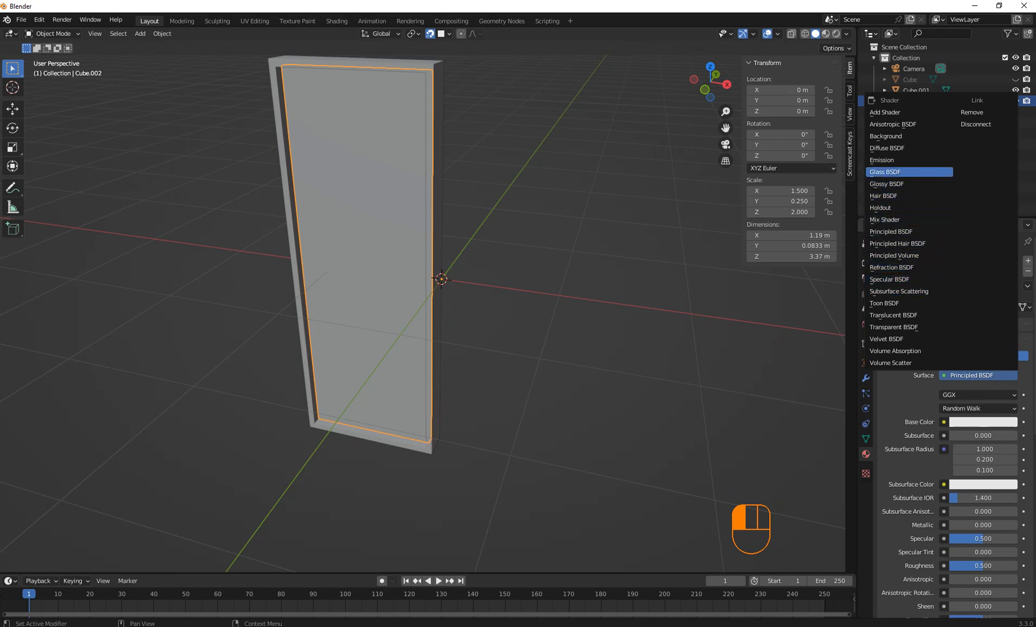
click(909, 172)
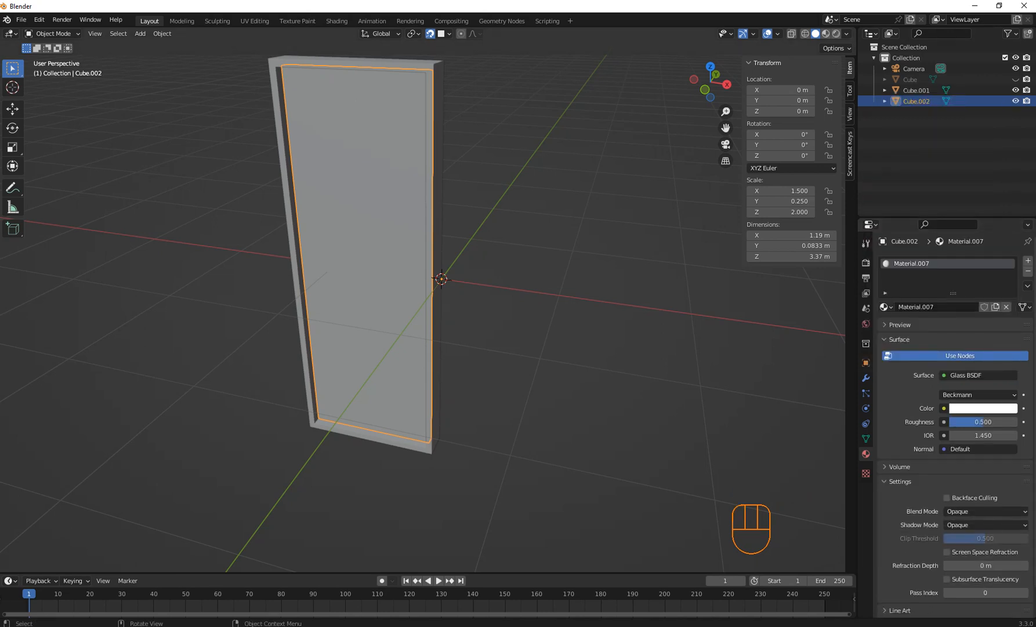
- Give the sash frame around the glass panel a new material with an orange base color
click(295, 278)
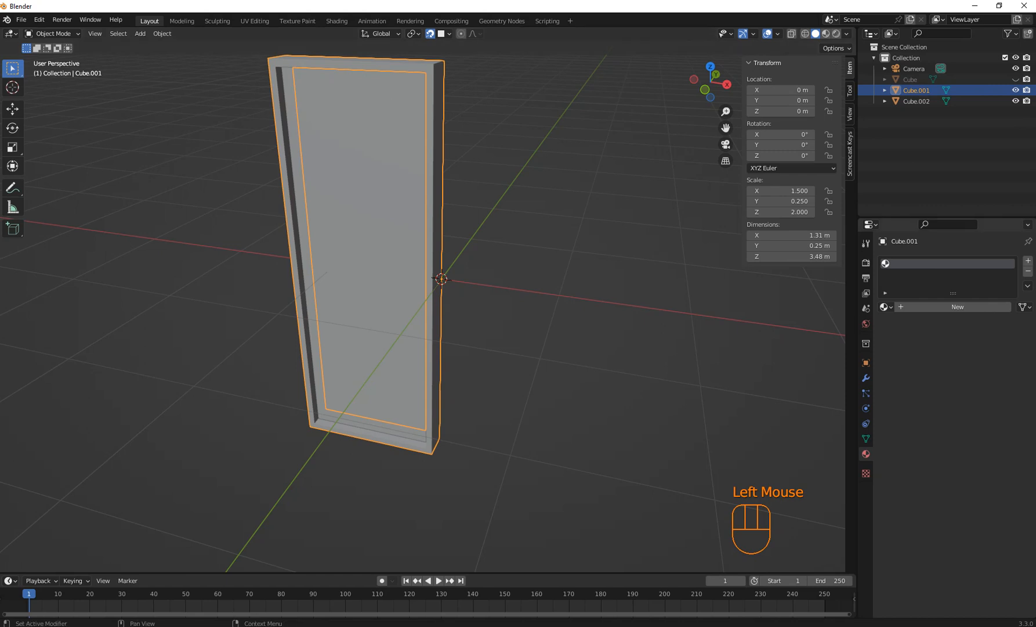
click(957, 306)
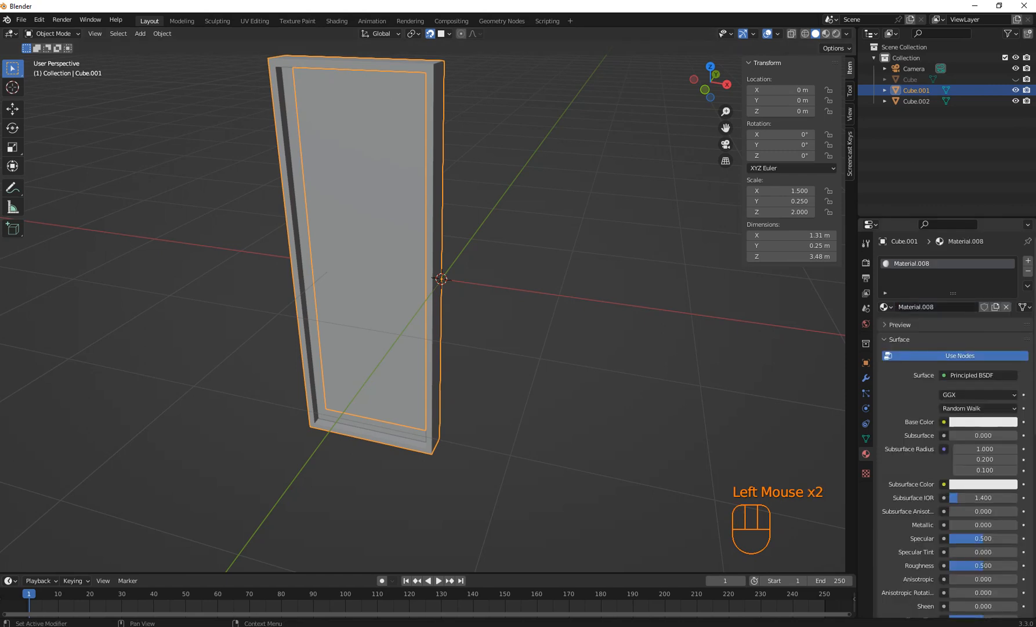
click(984, 422)
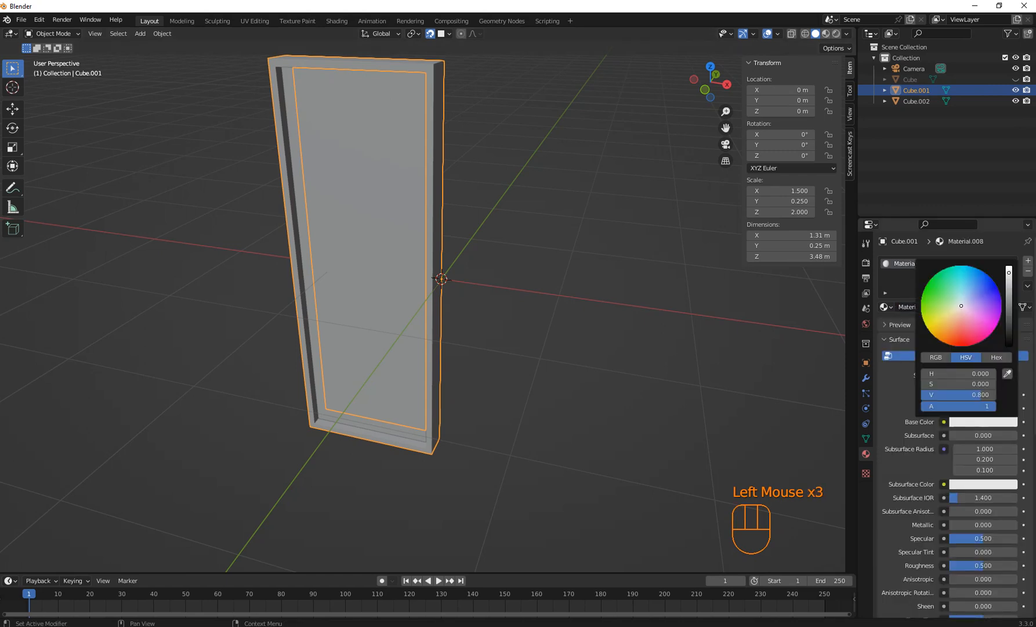
drag(962, 306, 944, 336)
click(905, 400)
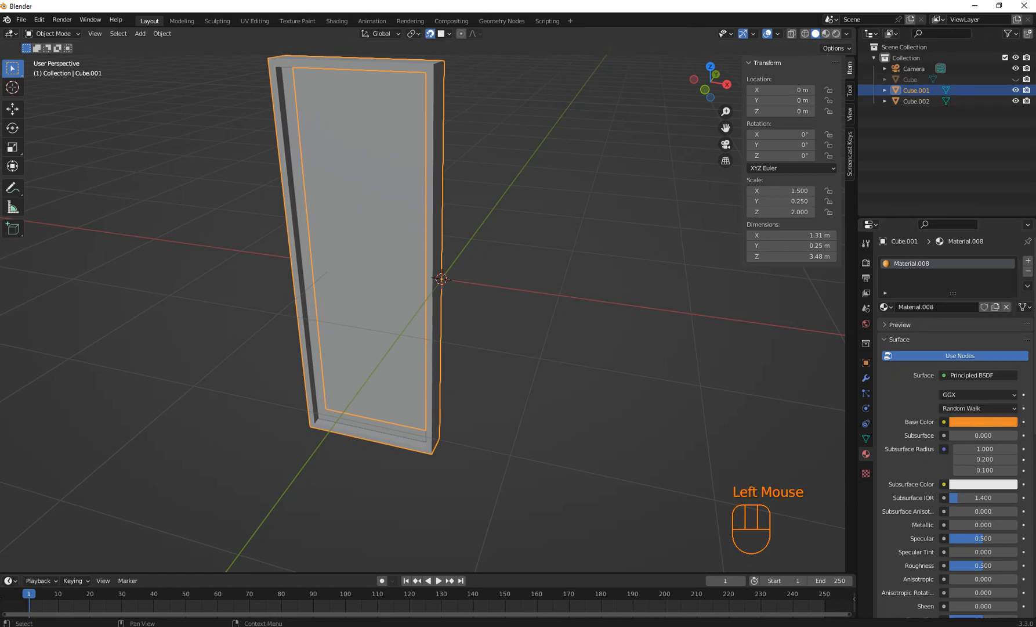
- Show the viewport in material preview shading and examine the sash and its glass panel from the side
click(826, 33)
click(557, 278)
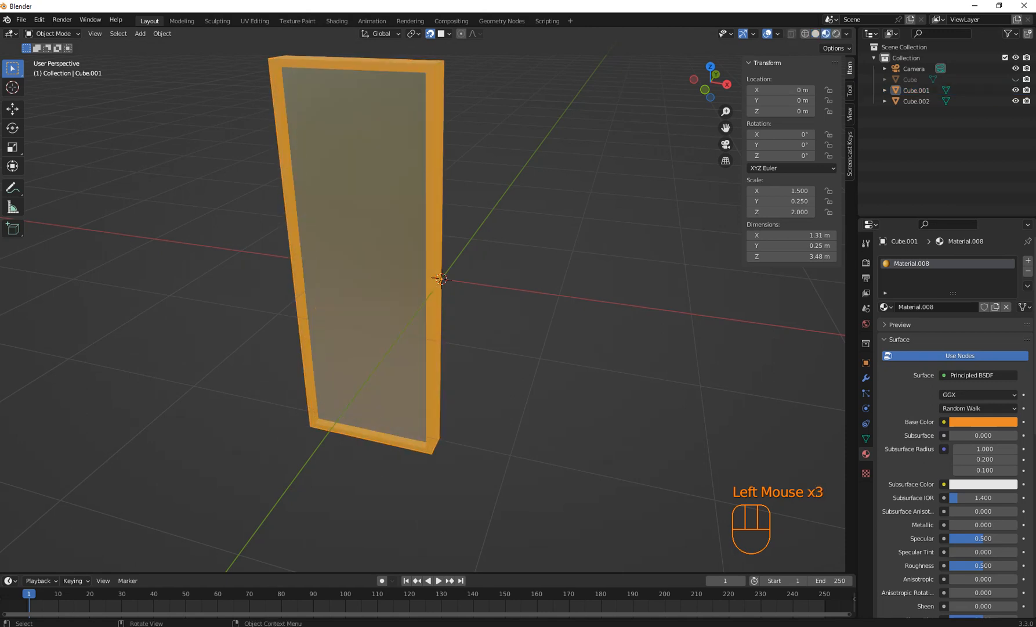
middle_drag(557, 278, 534, 266)
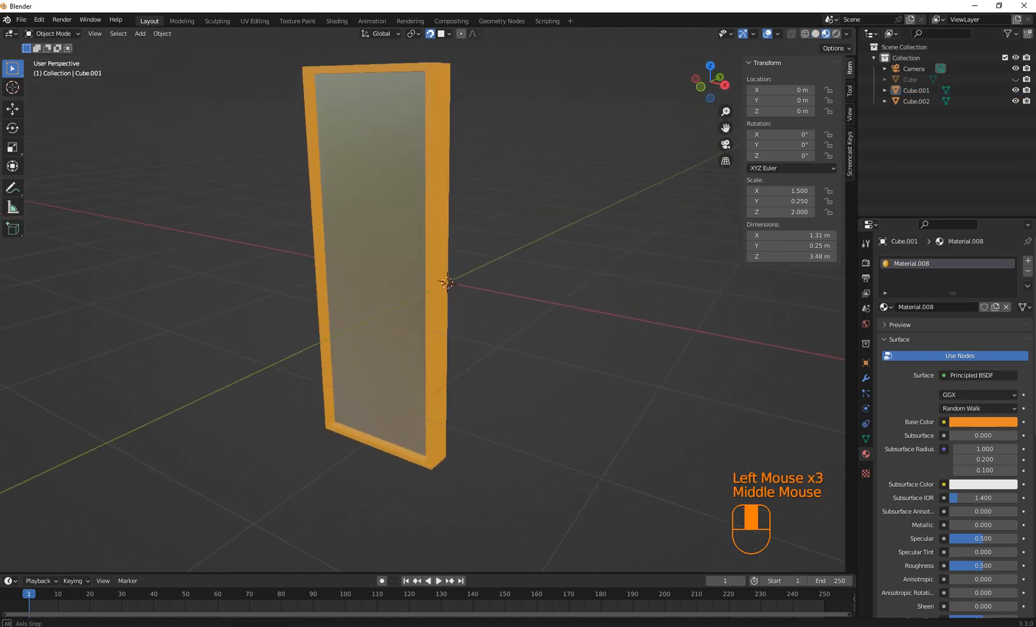
click(438, 256)
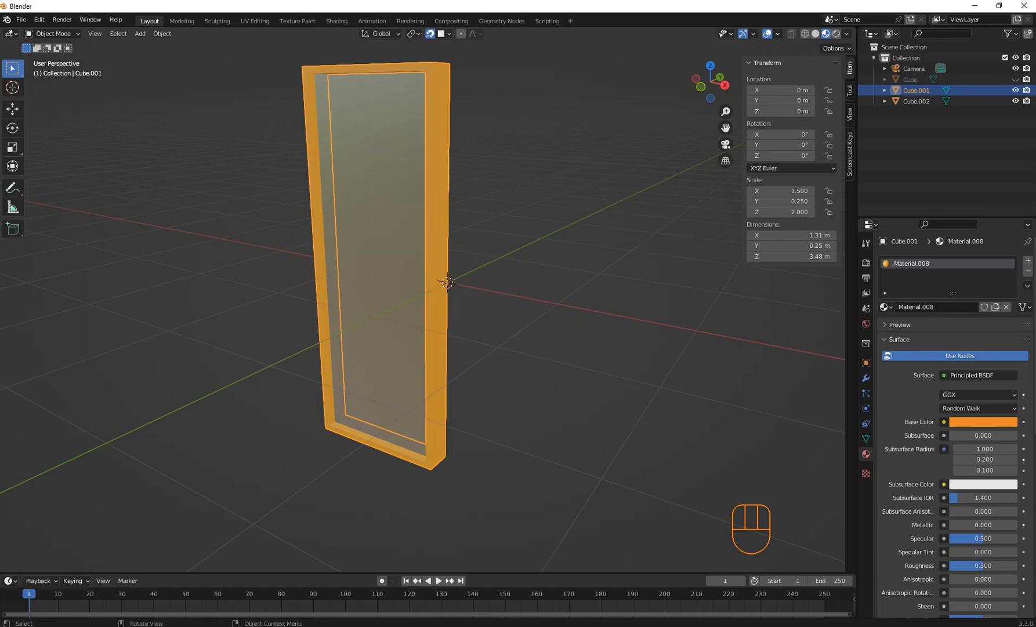
middle_drag(458, 261, 428, 259)
scroll(429, 278, down, 1)
scroll(429, 278, up, 1)
scroll(429, 279, down, 1)
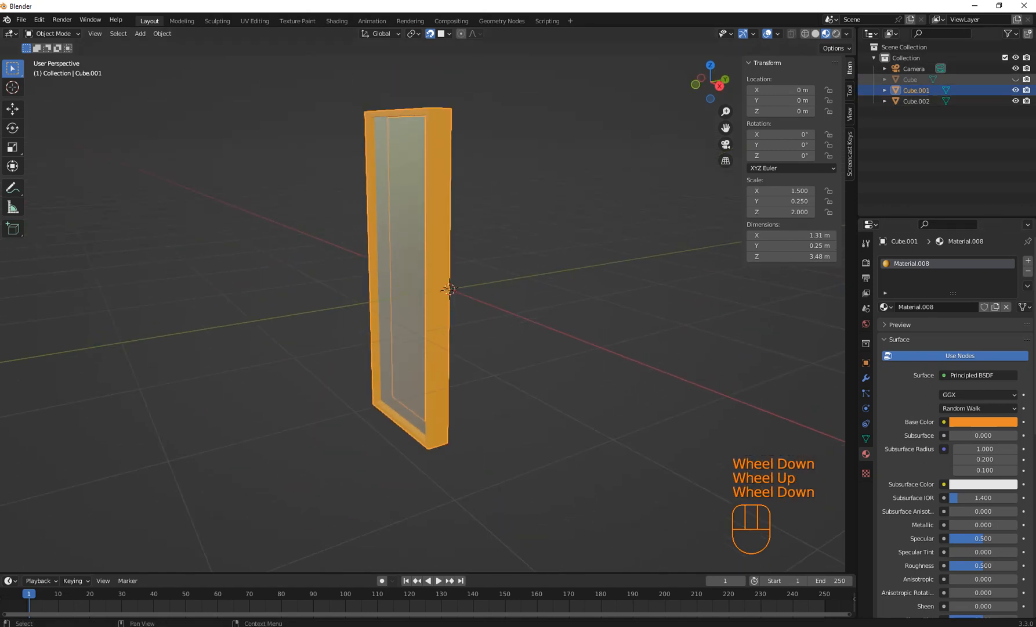
- Unhide the outer window frame and give it a new material with metallic 0.882 and roughness 0.193
click(1016, 79)
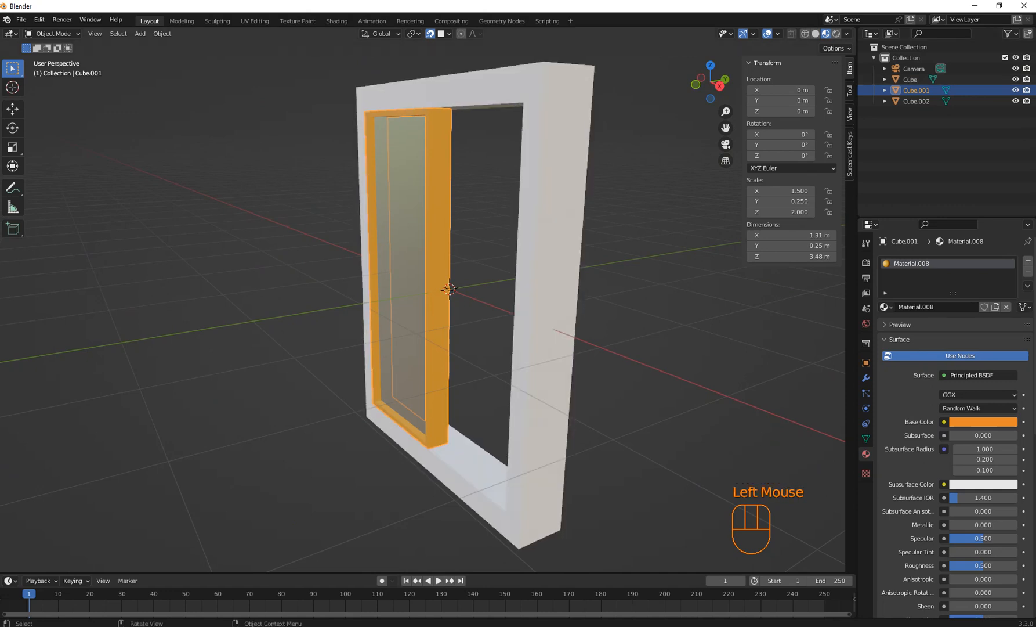
click(548, 232)
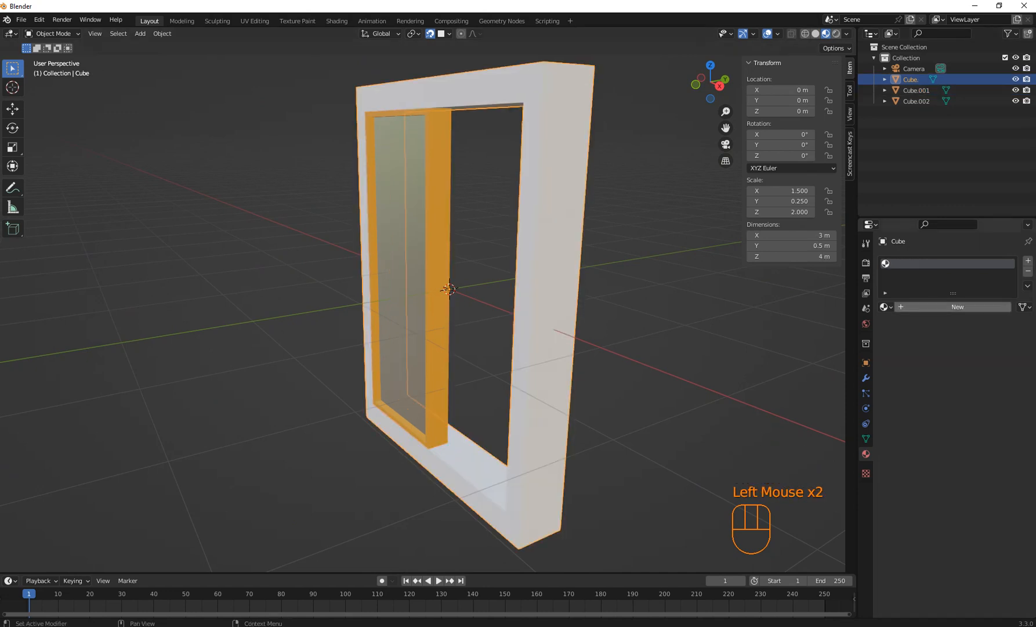
click(958, 306)
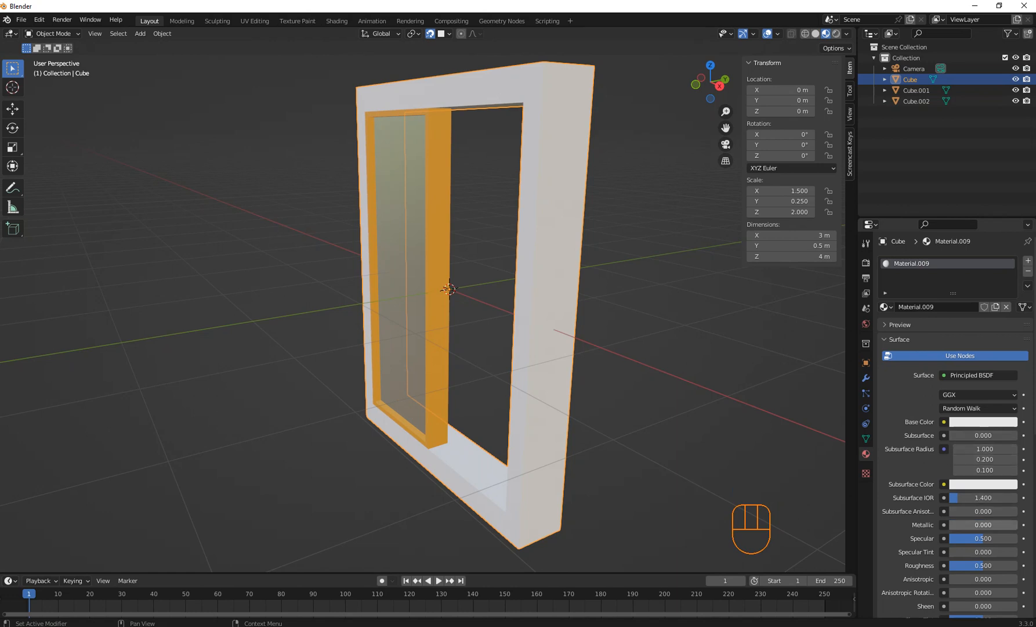
drag(957, 524, 1017, 524)
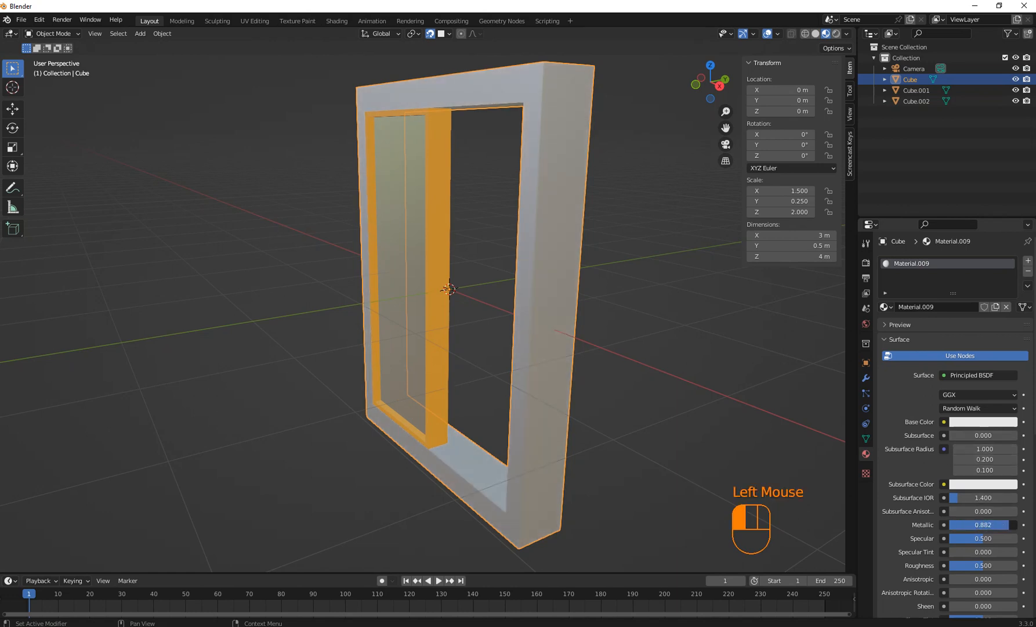
scroll(984, 505, down, 4)
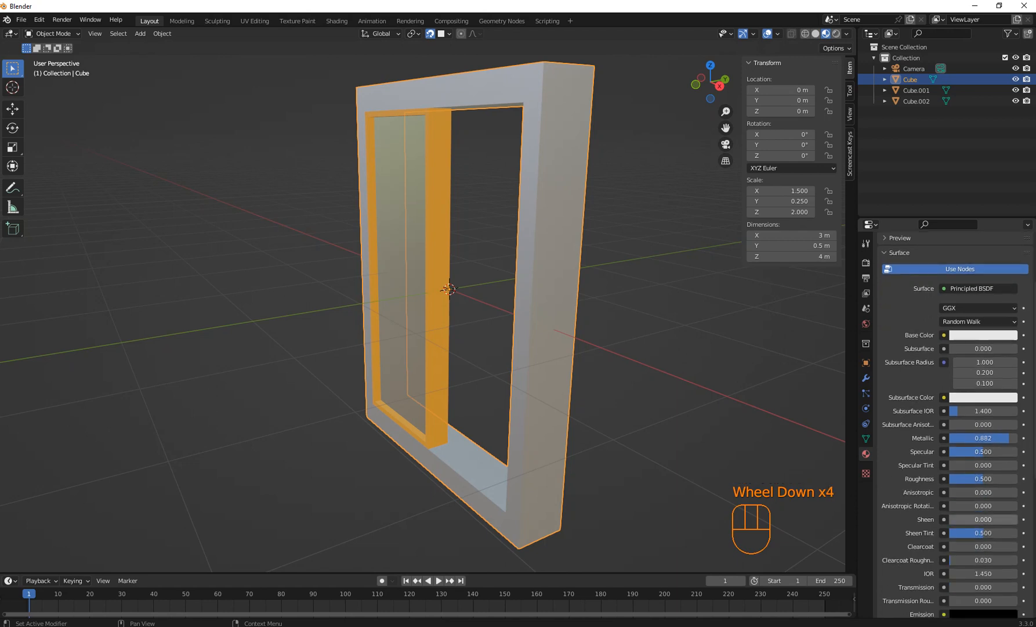
drag(984, 478, 965, 479)
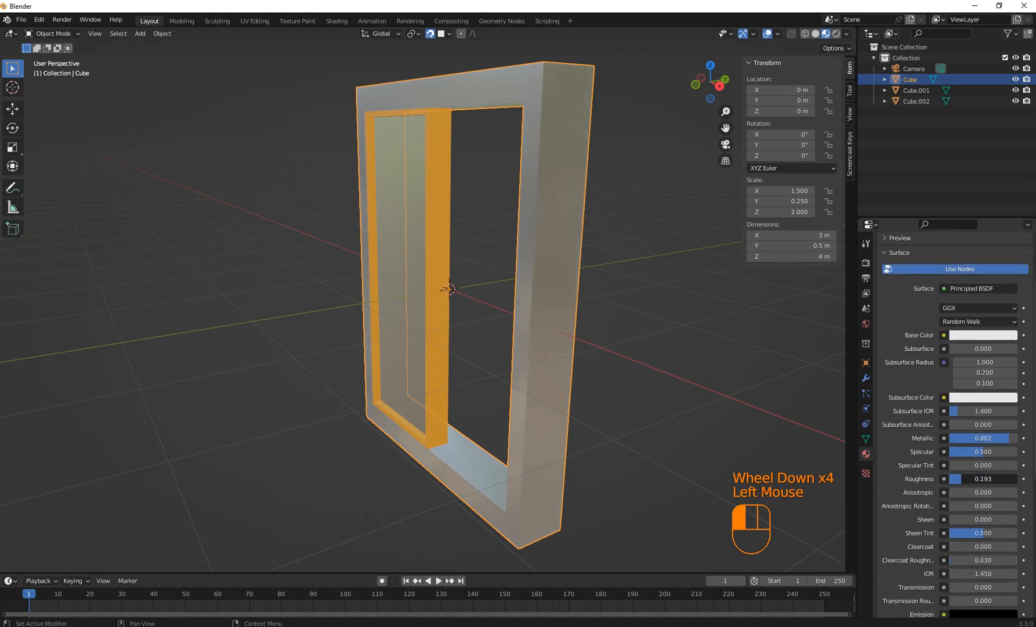
- Darken the outer frame's base color to near black with an HSV value of 0.019
click(984, 335)
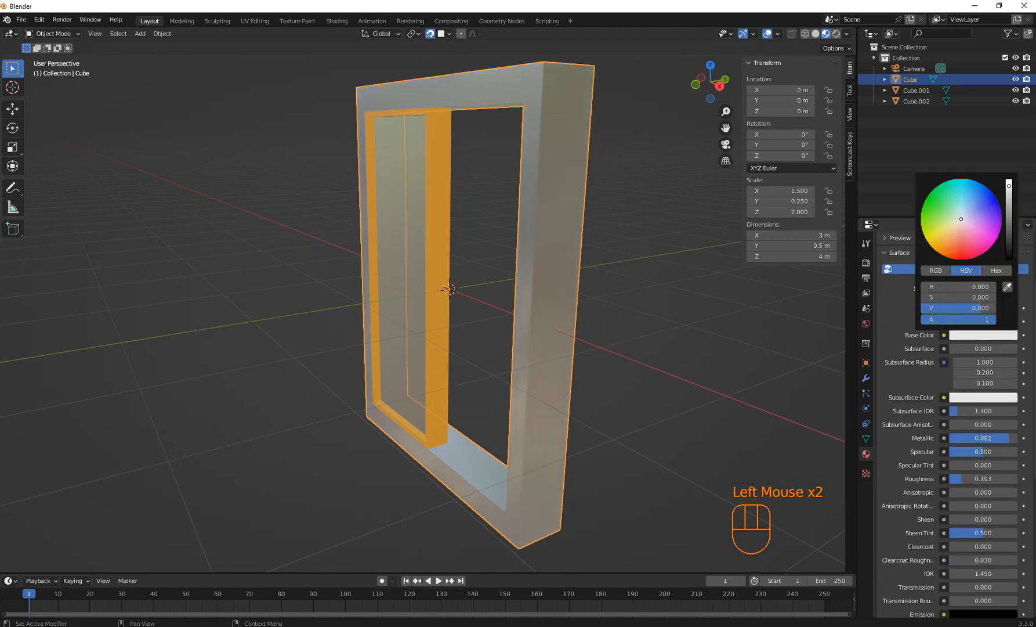
drag(1009, 186, 1009, 248)
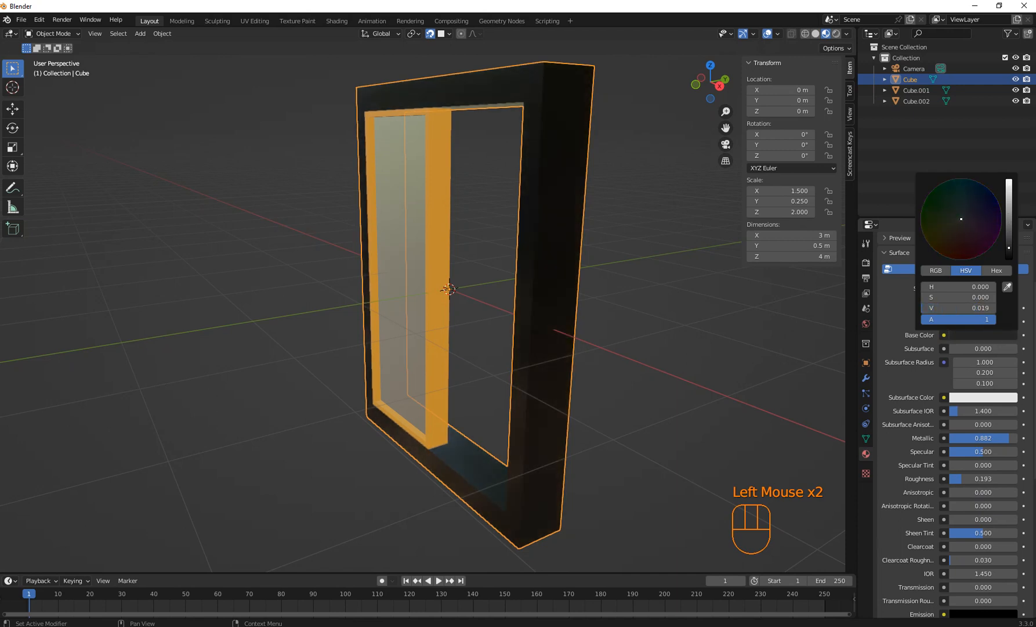
middle_drag(627, 290, 660, 312)
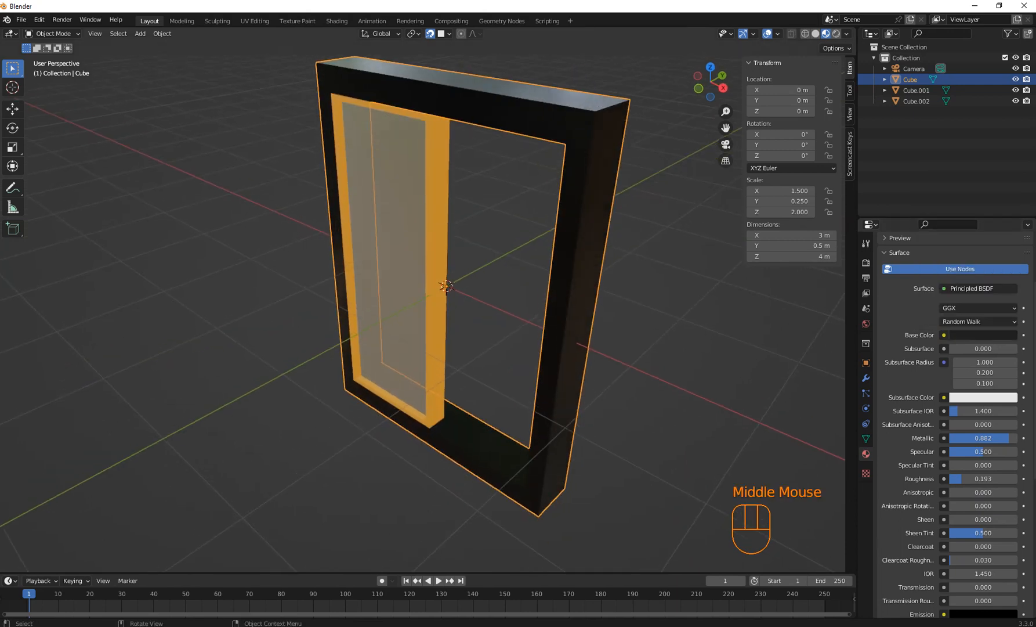
- Select the orange sash Cube.001 and its glass panel Cube.002 together, leaving the outer frame unselected
click(390, 249)
click(437, 255)
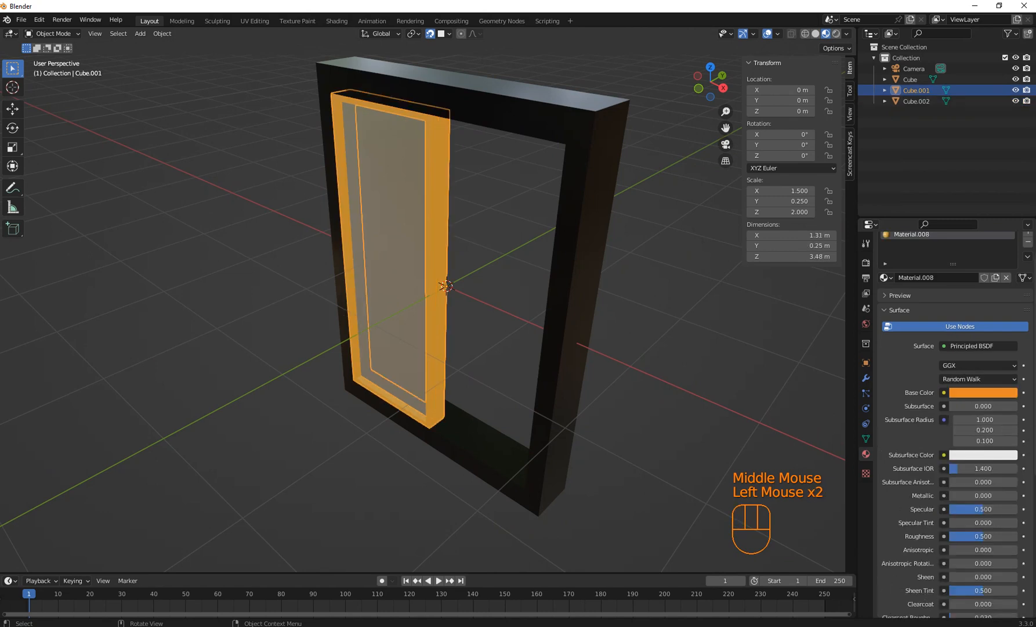
click(917, 102)
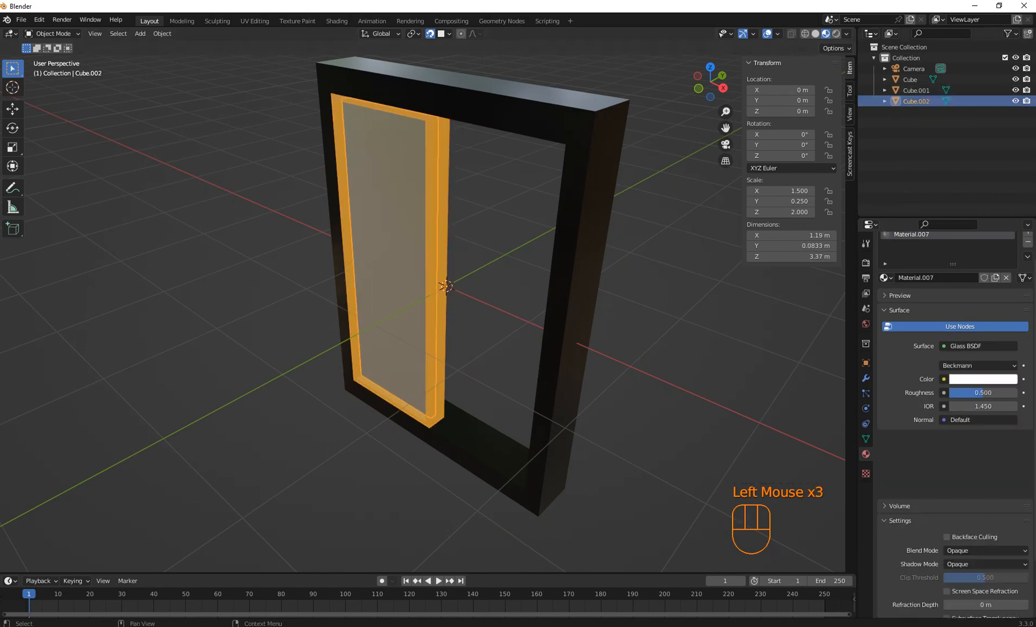
click(917, 91)
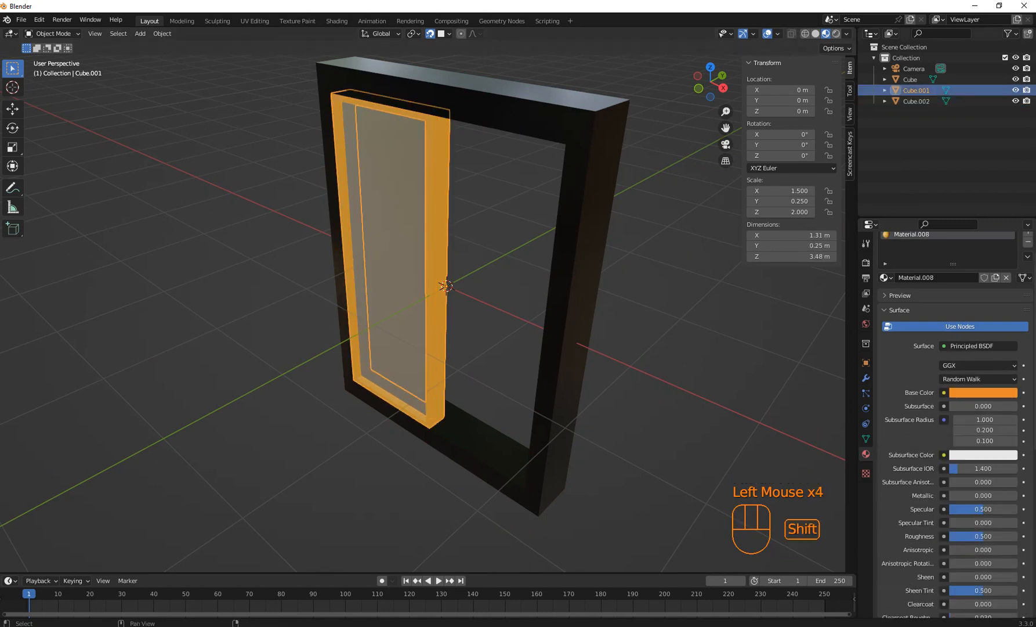
shift+click(917, 101)
right_click(917, 101)
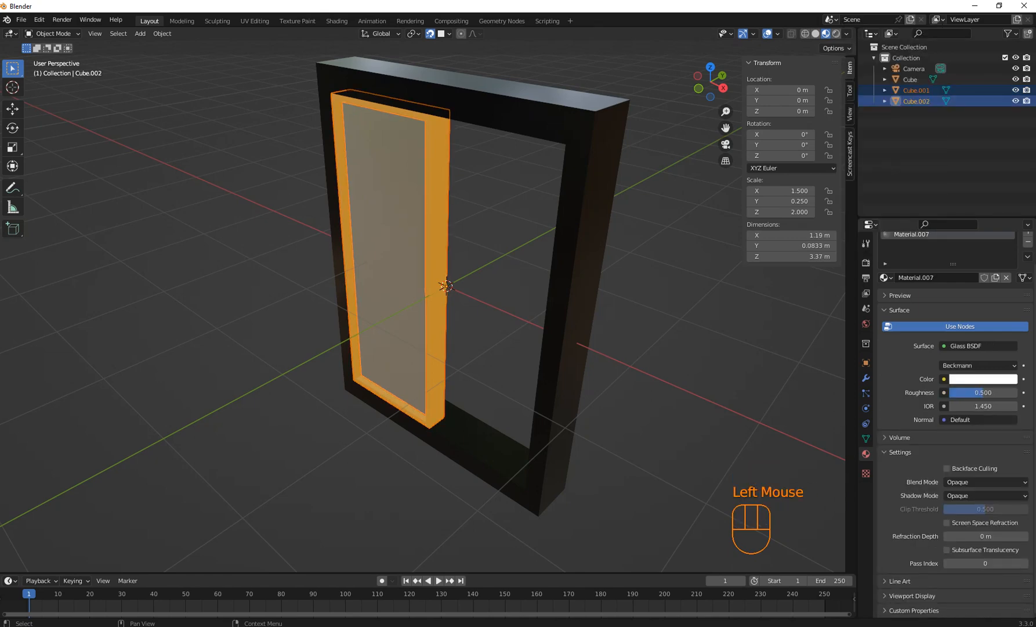
click(917, 90)
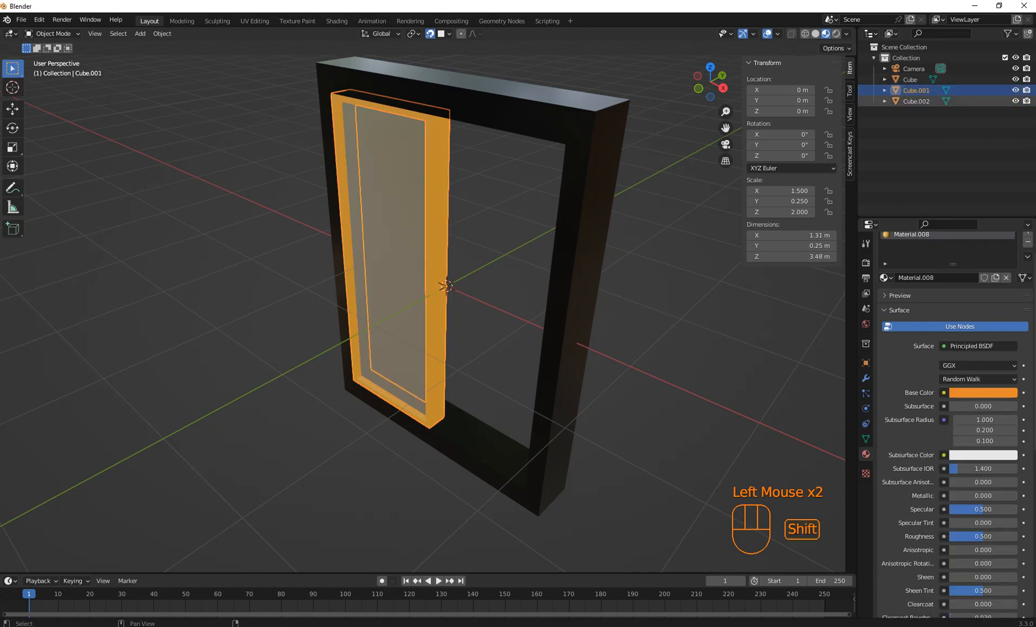
shift+click(917, 102)
- Turn off snapping and duplicate the selected sash and glass panel in place
key(shift+d)
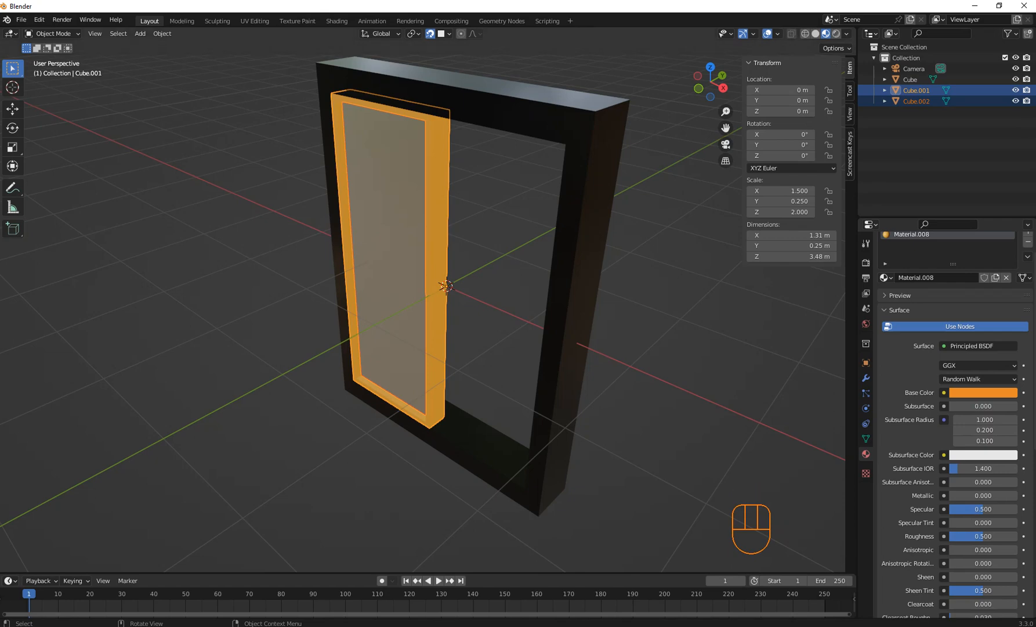
key(g)
key(Escape)
click(430, 34)
key(shift+d)
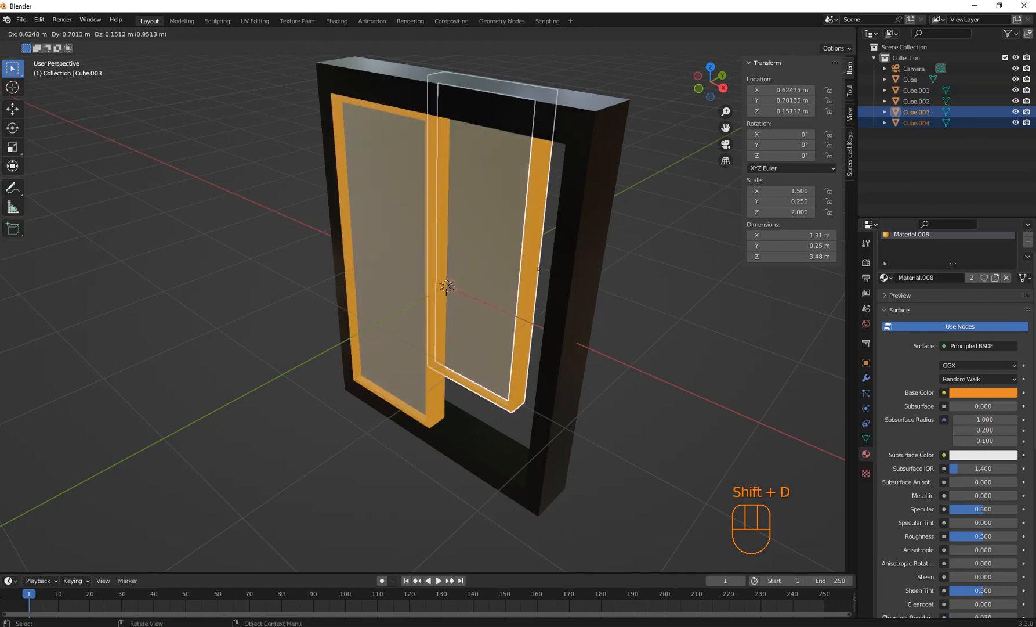
key(Escape)
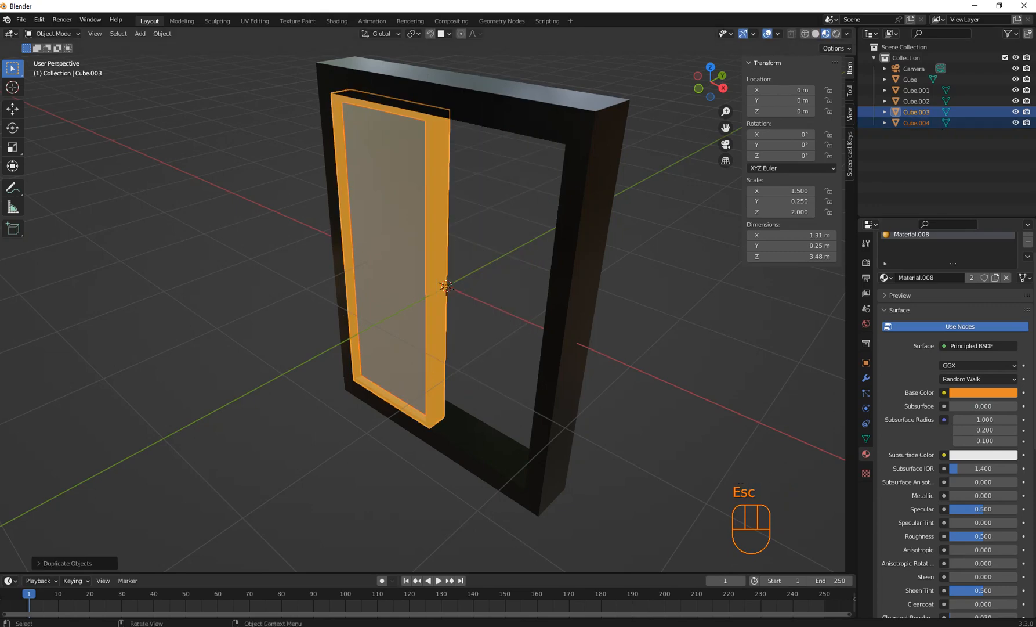
key(KP_1)
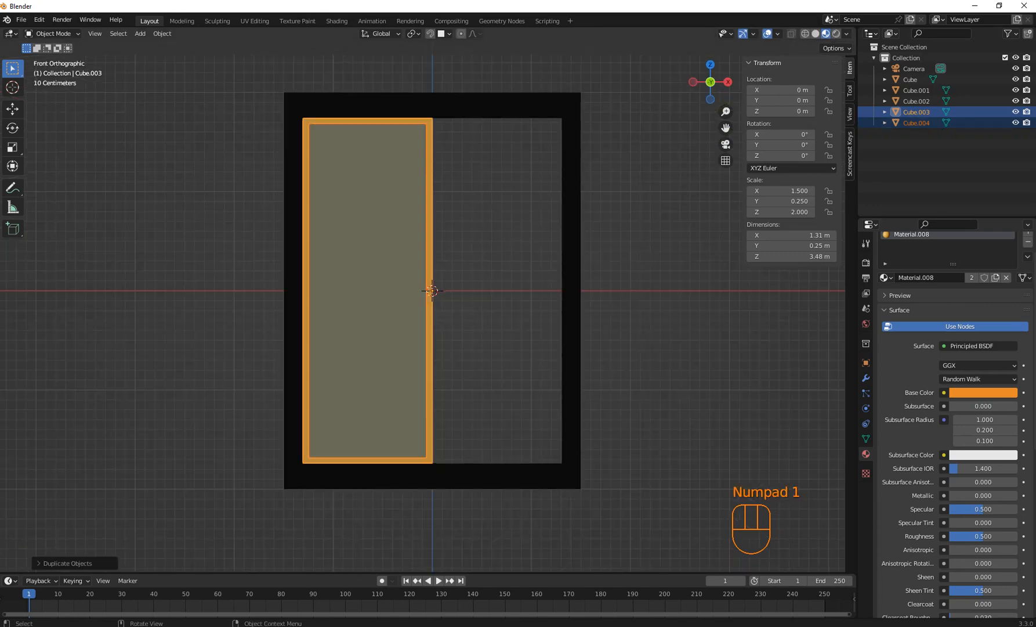
key(g)
key(y)
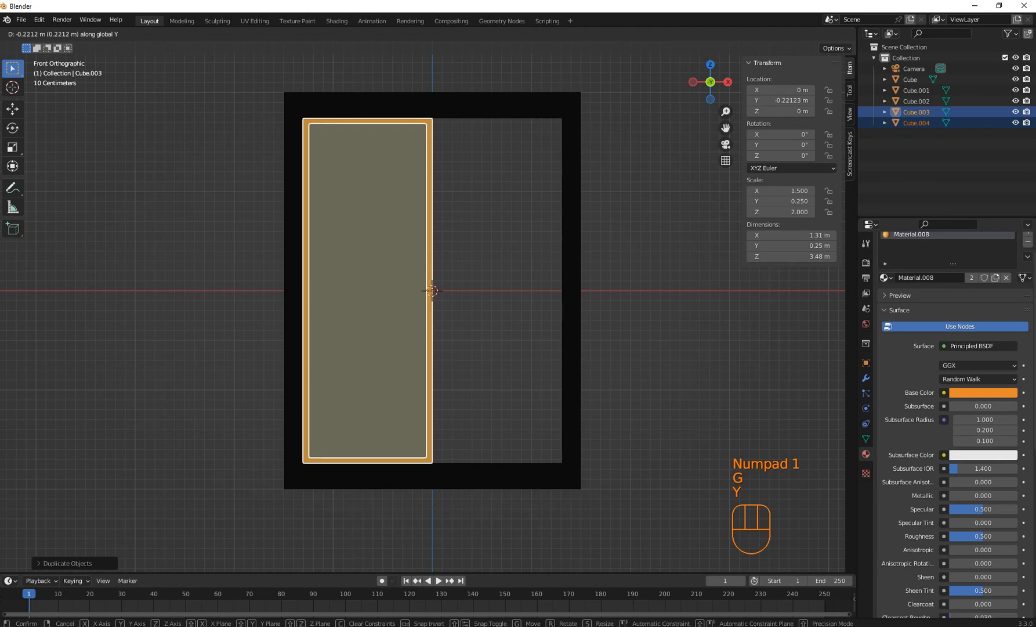
key(Escape)
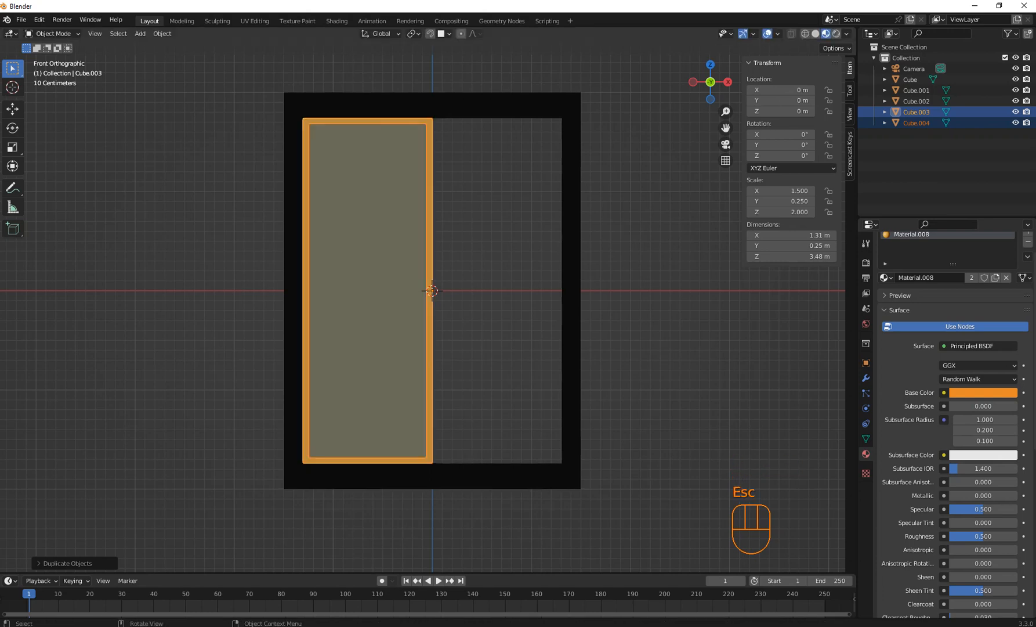
key(g)
key(x)
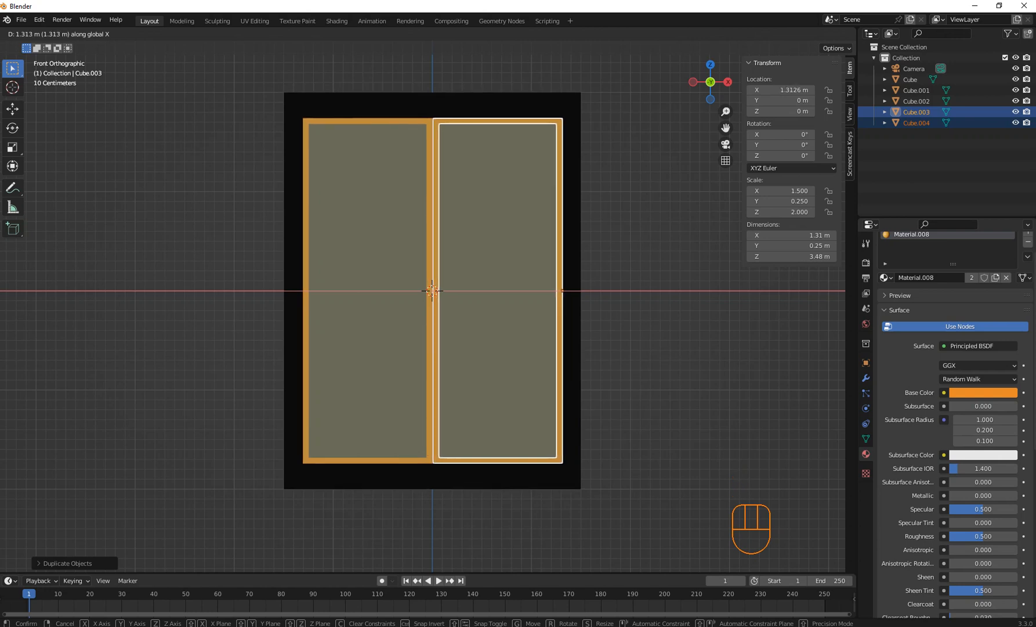
key(Escape)
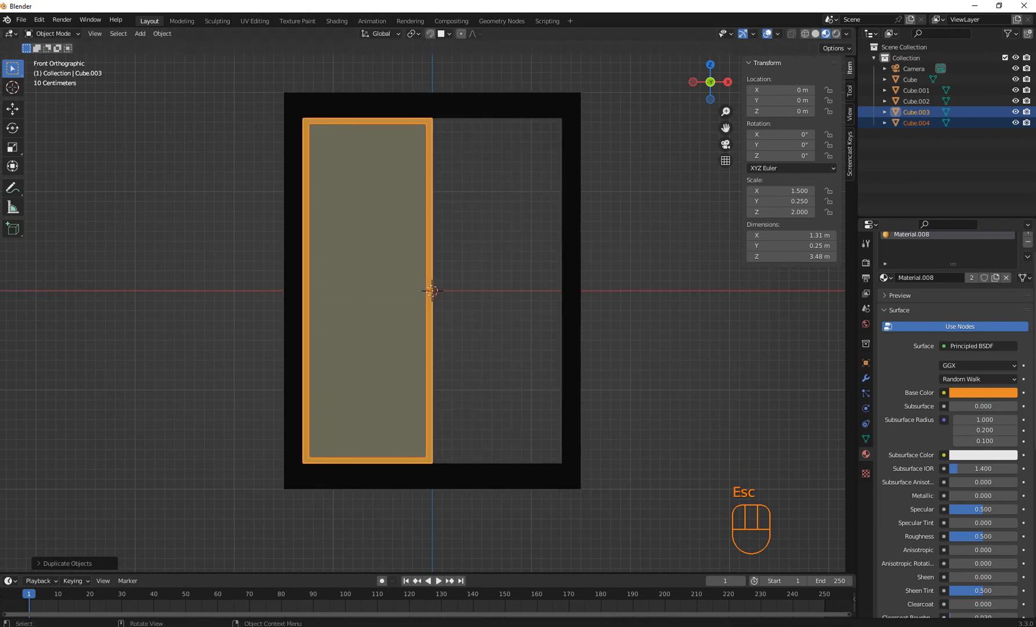
- Enable Face Project snapping and move the duplicated sash and glass about 1.34 m along X into the empty half of the frame
click(430, 33)
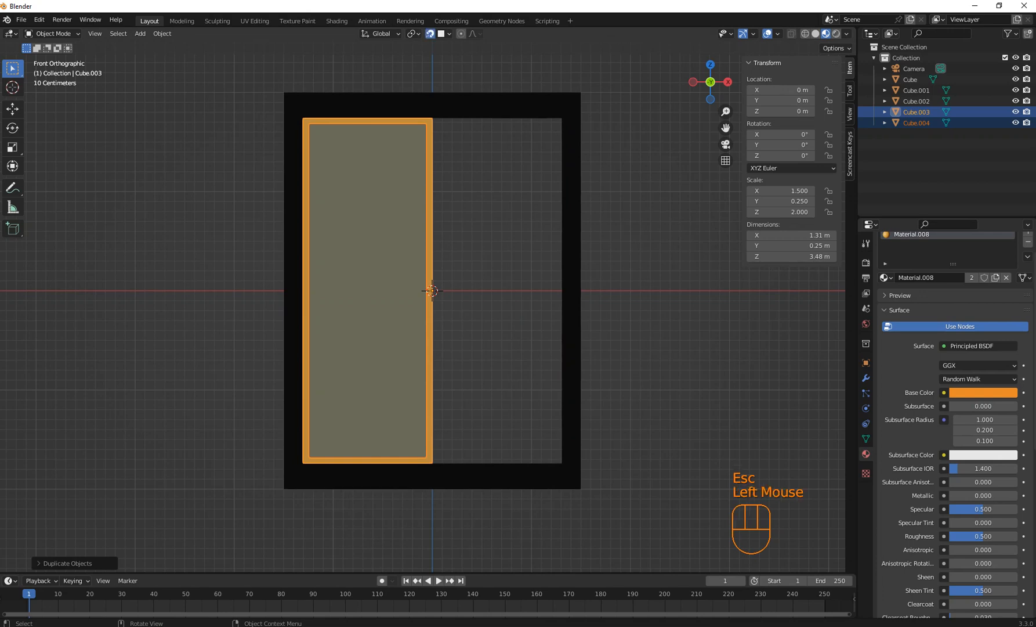
click(449, 33)
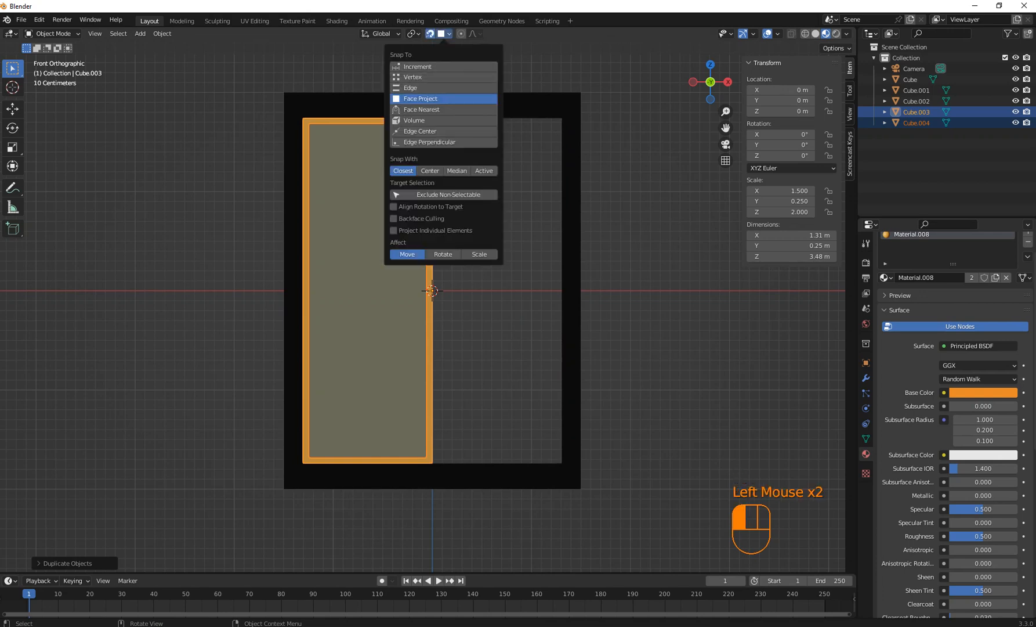
middle_drag(430, 289, 432, 277)
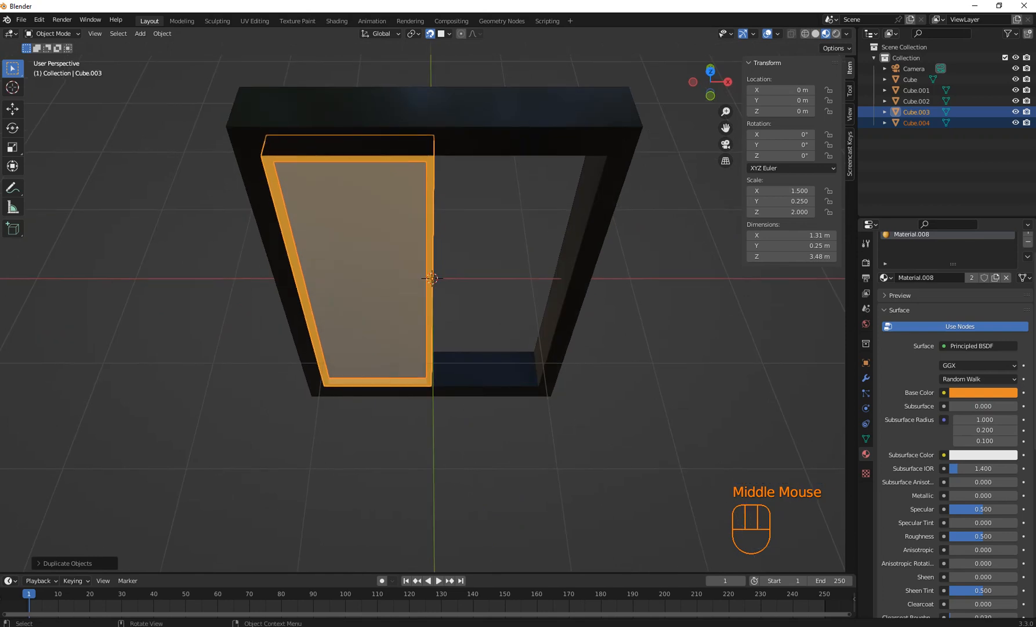
key(g)
key(x)
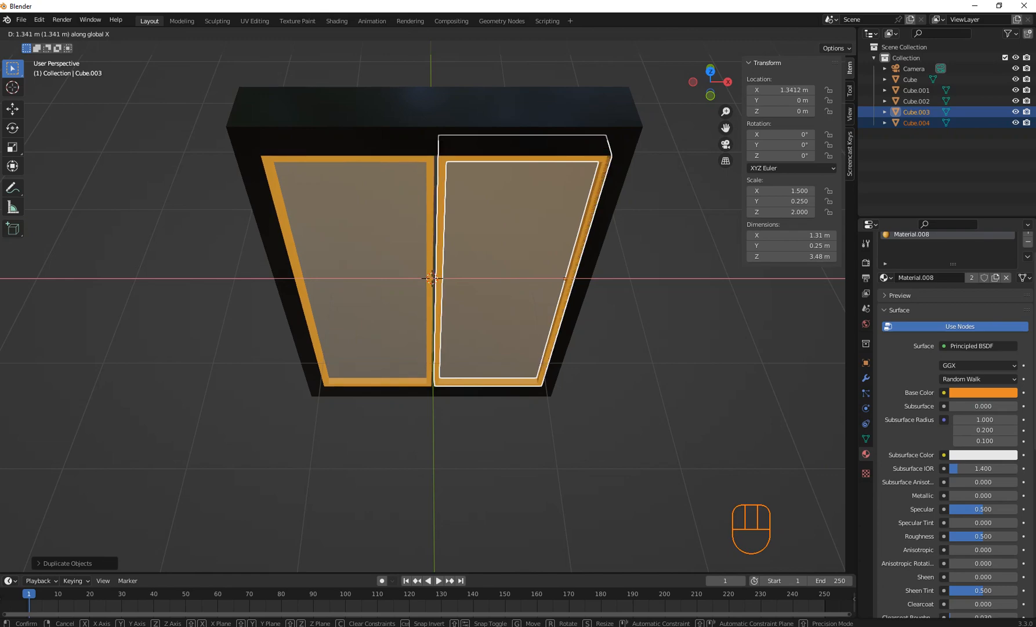
click(565, 279)
middle_drag(565, 278, 306, 258)
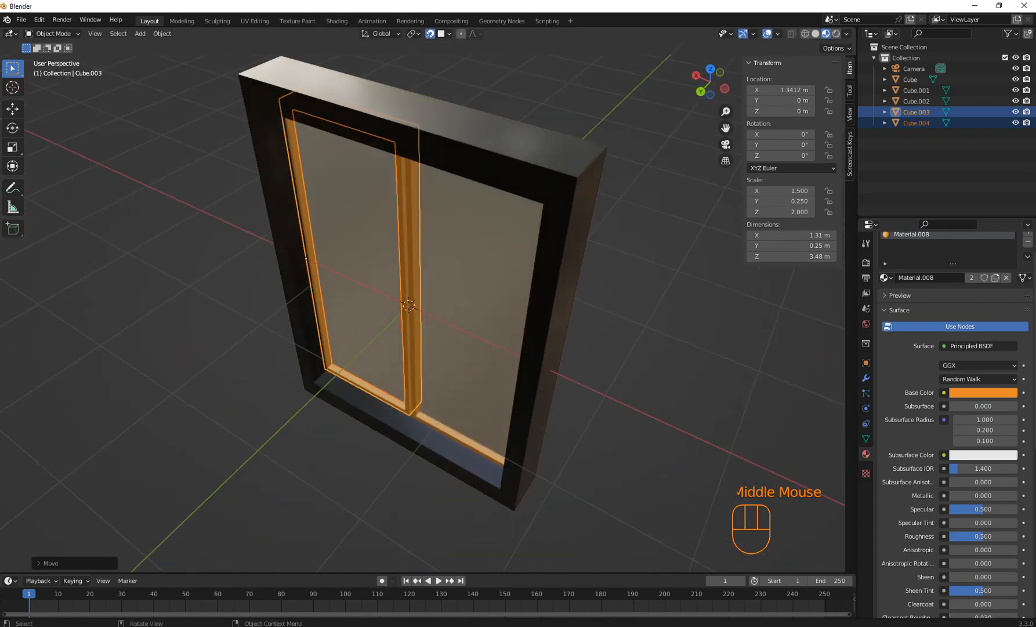
key(g)
key(y)
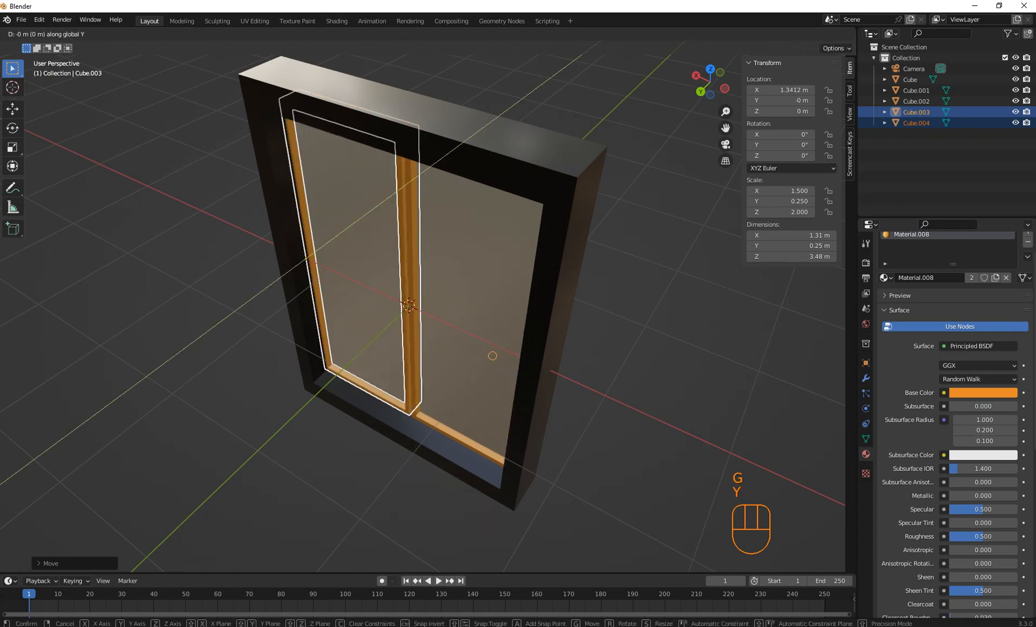
key(Escape)
- Move the duplicated sash and glass 0.25 m along Y so they sit behind the original sash
middle_drag(437, 405, 325, 398)
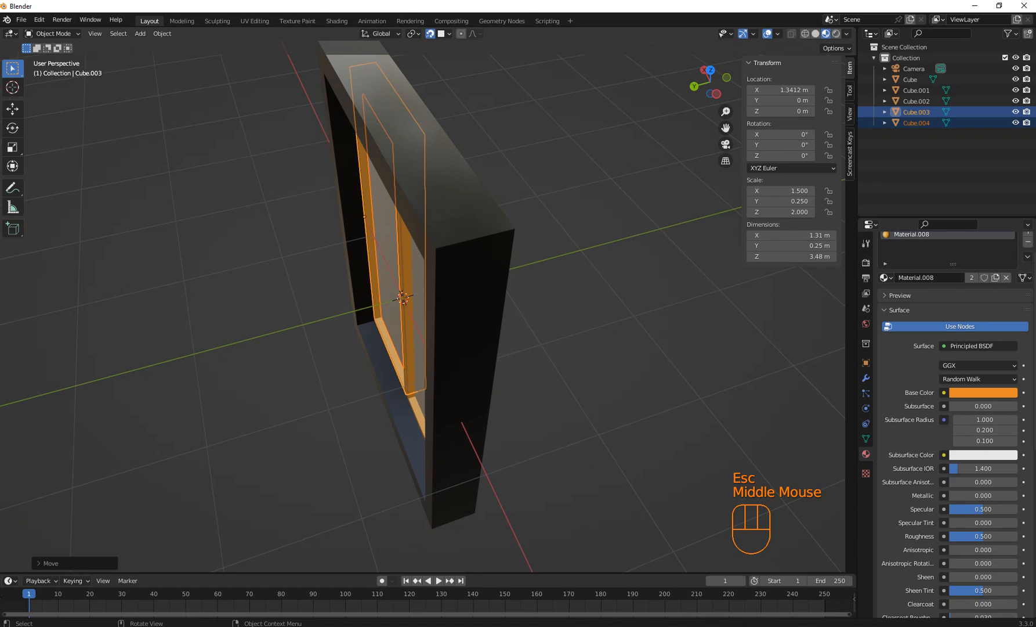
key(g)
key(y)
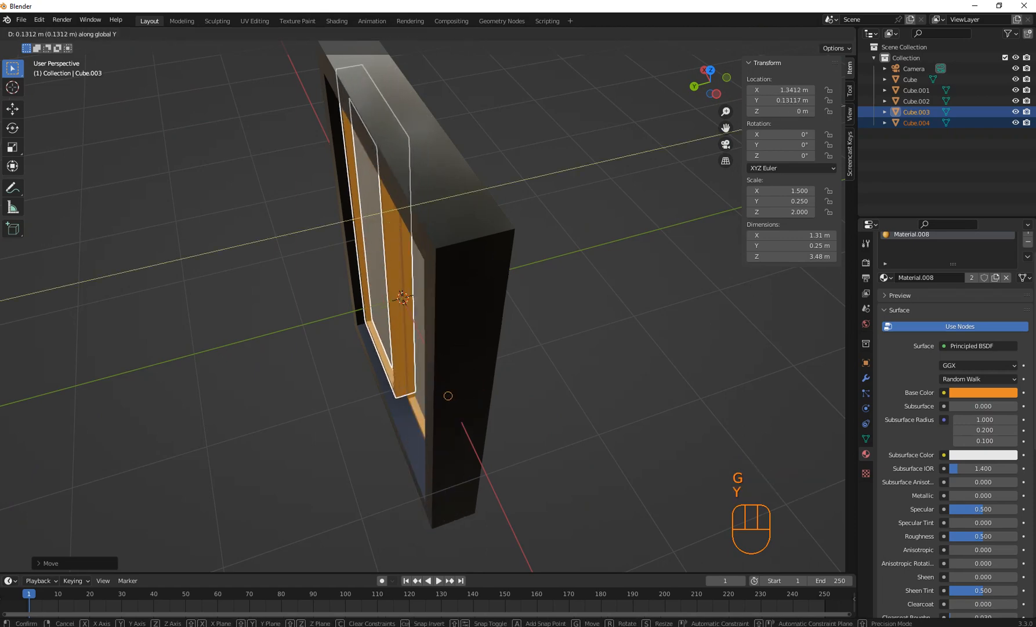
click(430, 399)
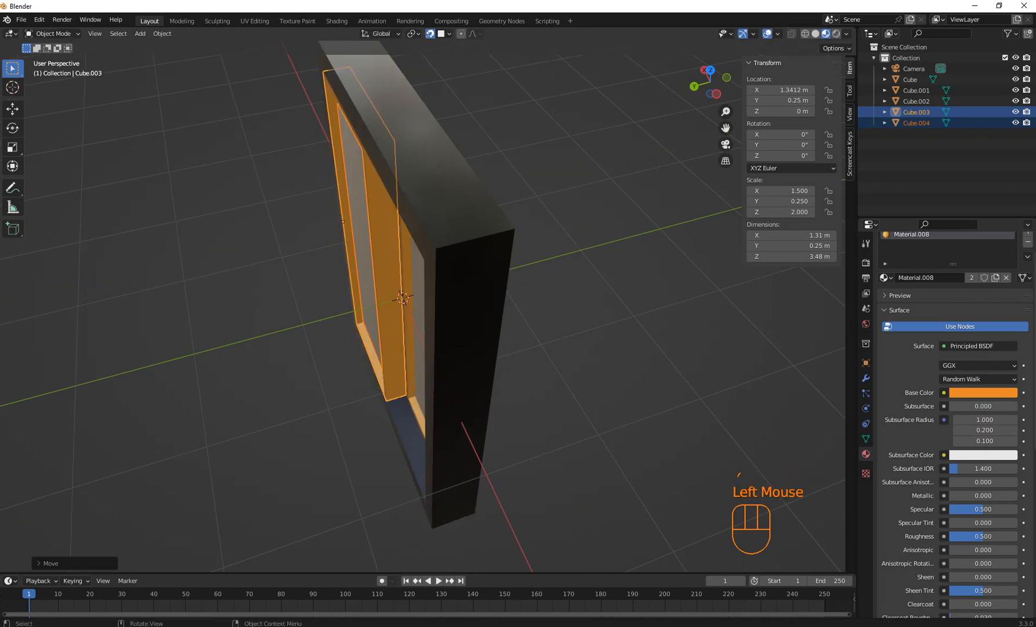
middle_drag(430, 400, 537, 369)
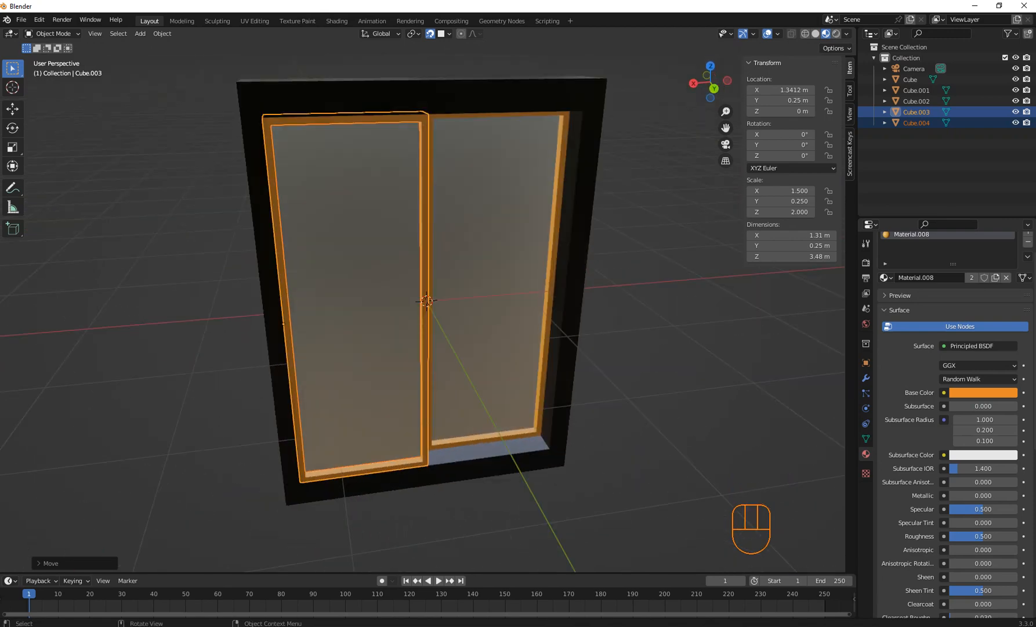
- Select the original glass panel Cube.002 and turn off snapping
click(498, 325)
mouse_move(498, 325)
middle_down()
mouse_move(586, 323)
mouse_move(505, 319)
middle_up()
click(430, 33)
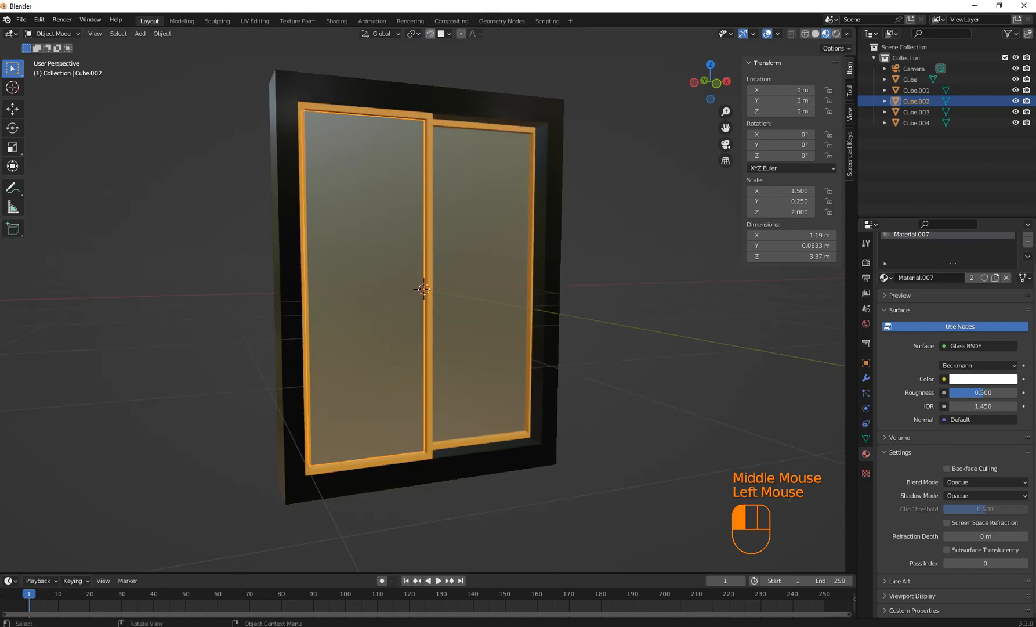
- Add the original sash Cube.001 to the selection and create a new collection in the scene
middle_drag(441, 290, 444, 326)
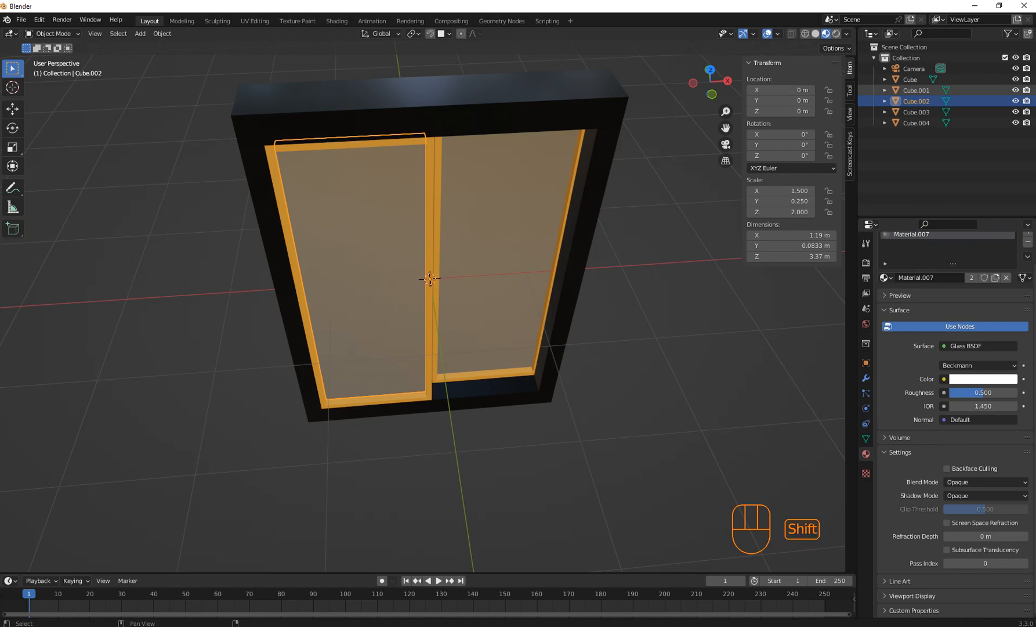
shift+click(916, 90)
right_click(911, 103)
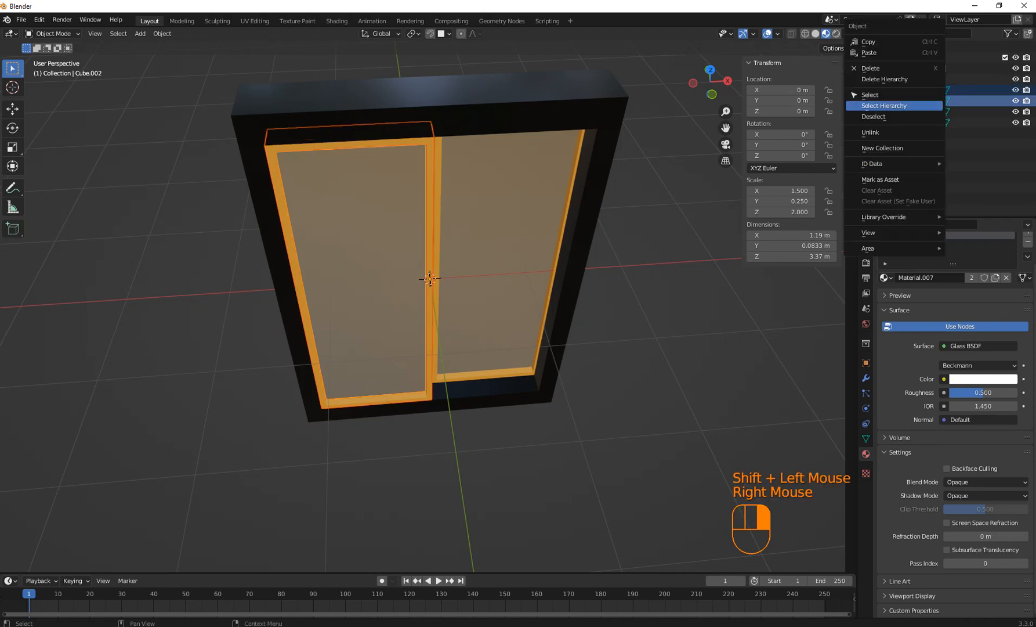
right_click(918, 91)
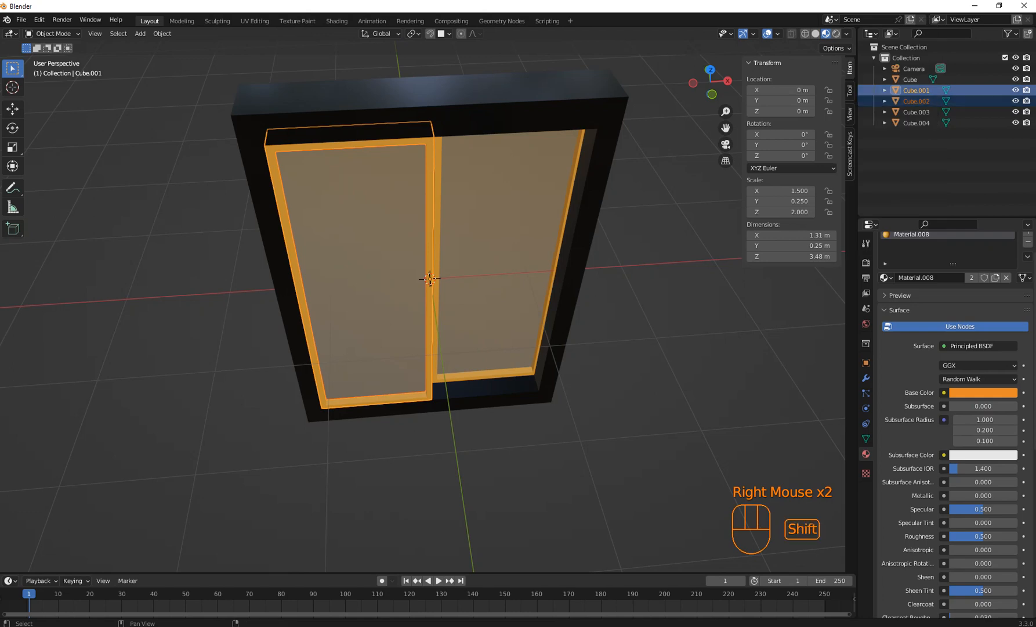
shift+right_click(918, 92)
right_click(918, 93)
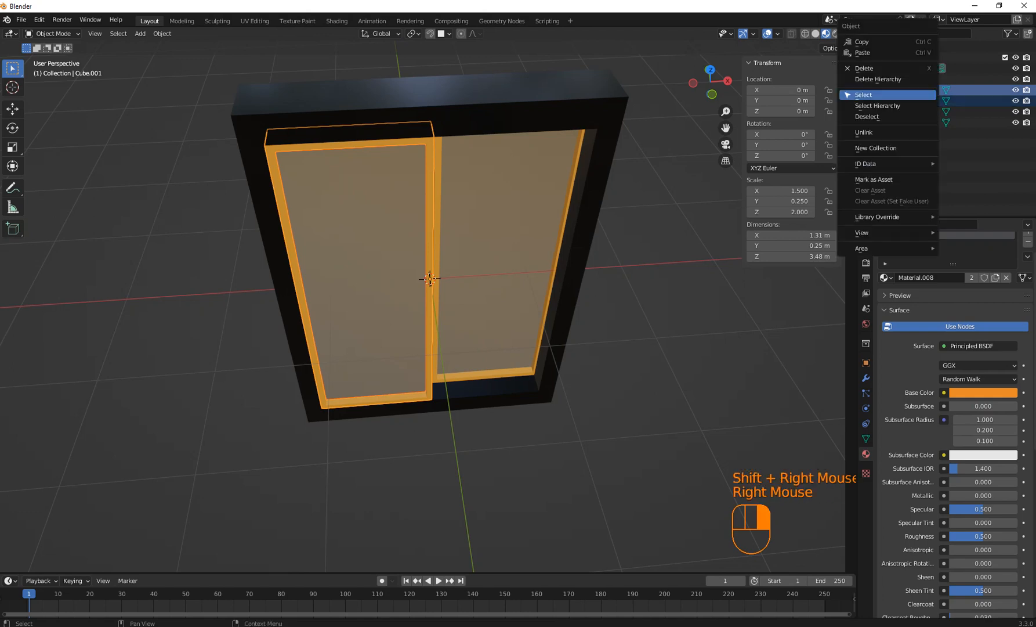
click(876, 148)
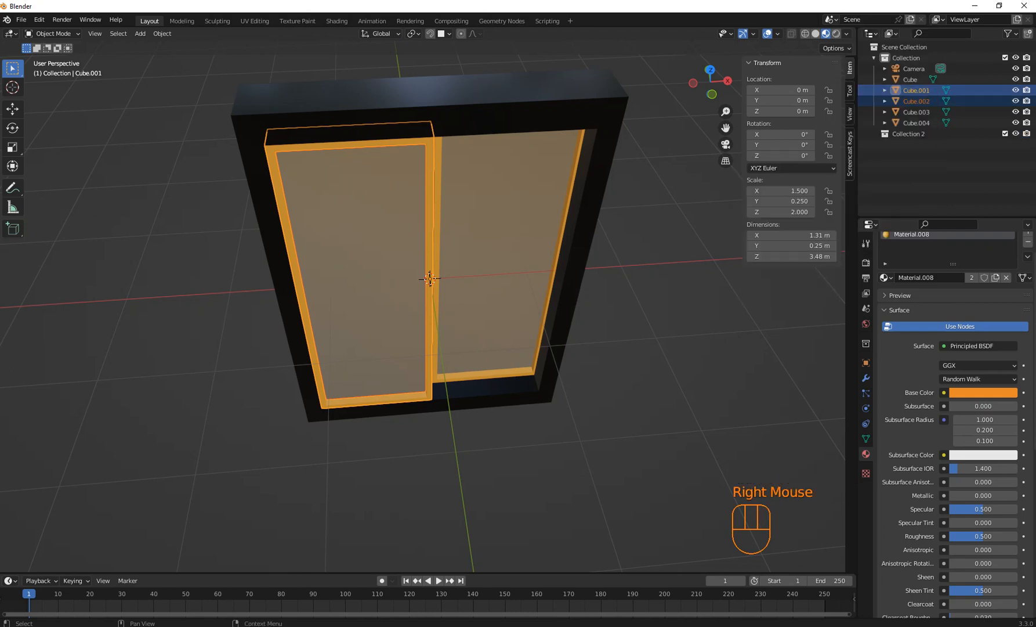
- Move the original sash Cube.001 and glass panel Cube.002 into Collection 2
click(910, 135)
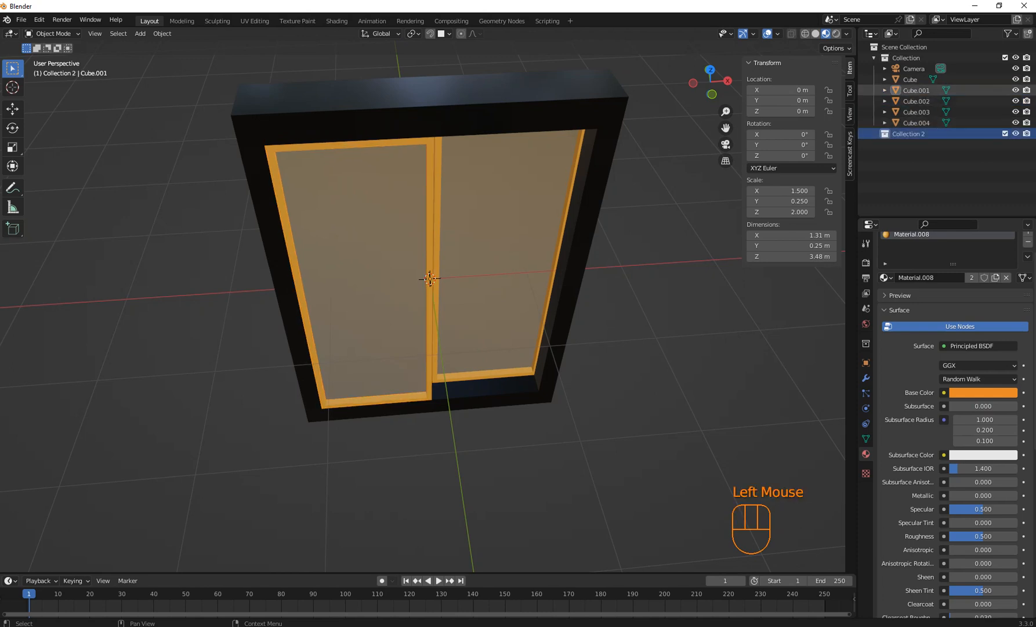
click(916, 91)
ctrl+click(917, 101)
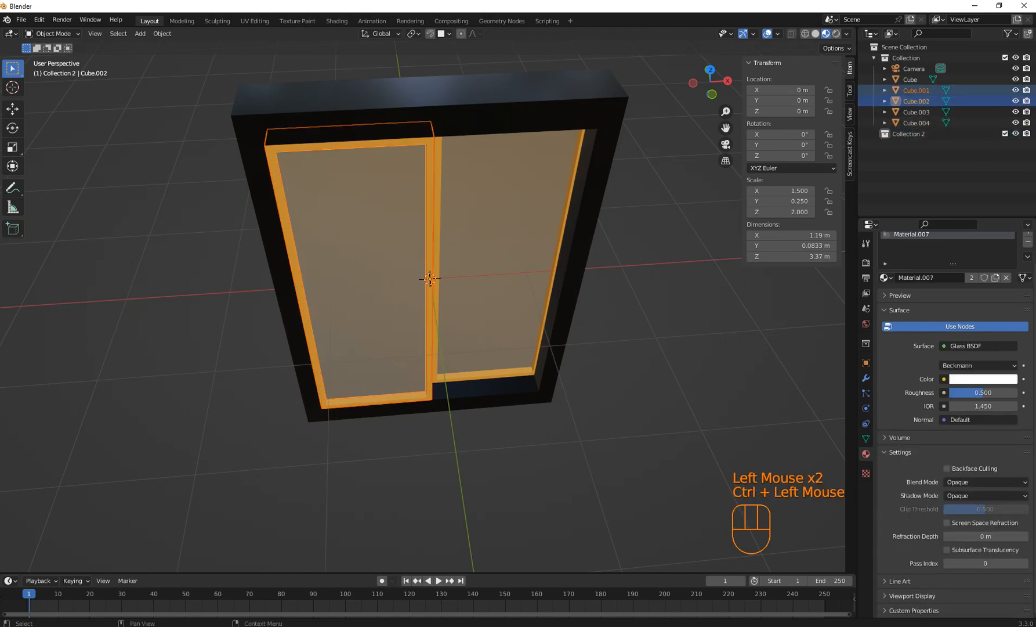
drag(917, 101, 909, 134)
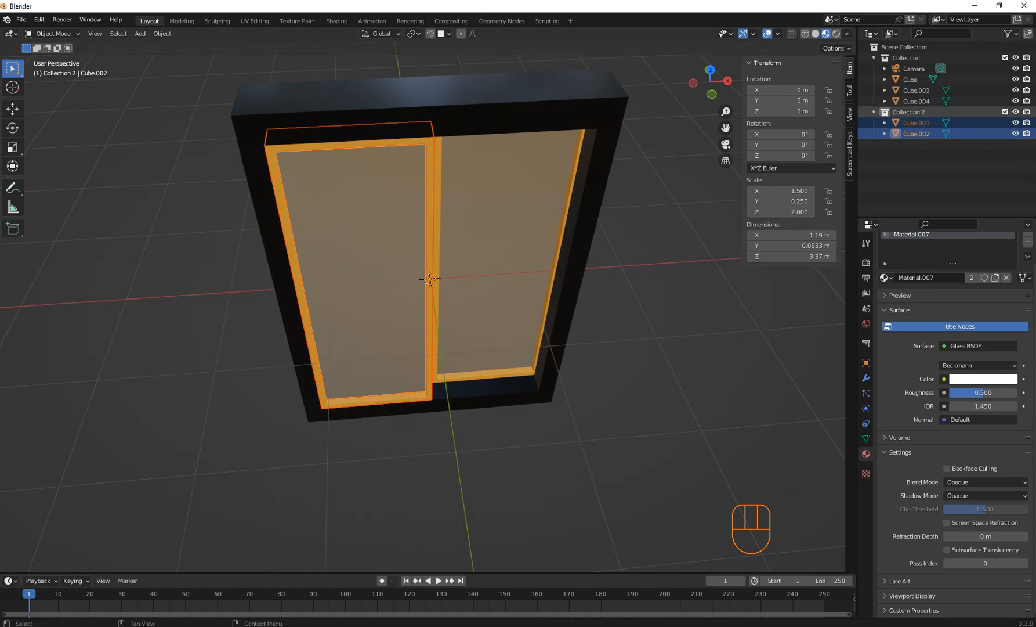
- Collapse Collection 2 and create another new collection below it
click(874, 112)
right_click(887, 132)
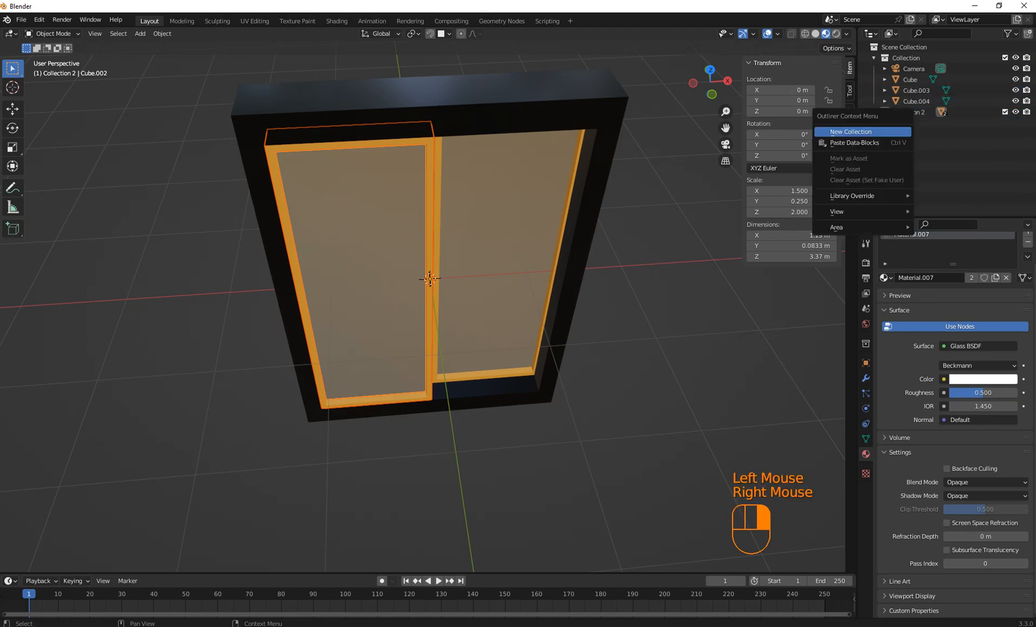
click(888, 133)
- Select the duplicated sash Cube.003 and glass panel Cube.004 and move both into Collection 2
click(917, 91)
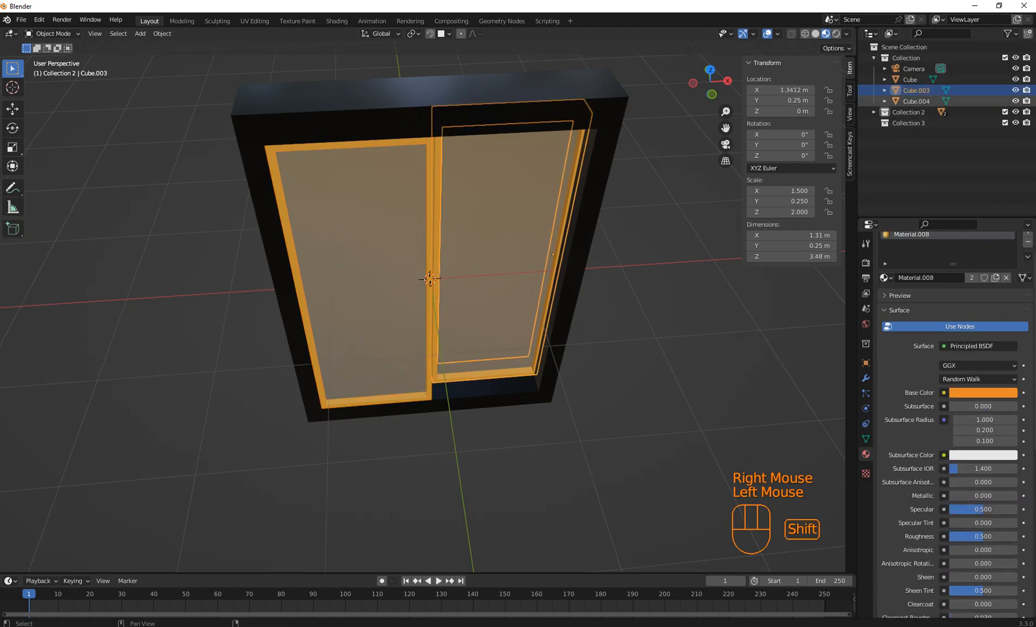
shift+click(917, 101)
drag(916, 90, 910, 112)
click(910, 90)
click(909, 101)
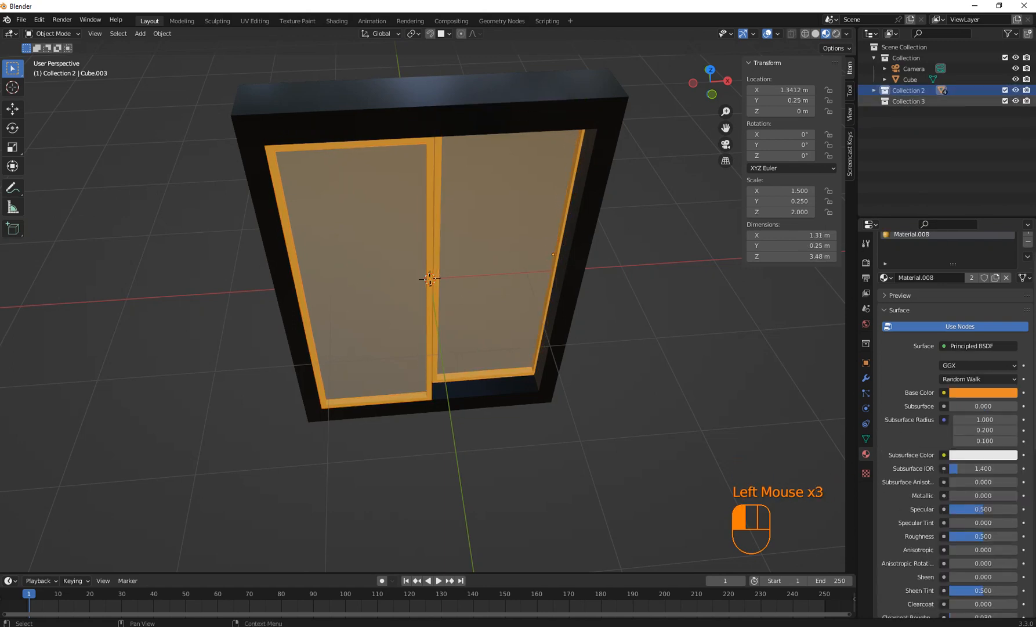
click(910, 90)
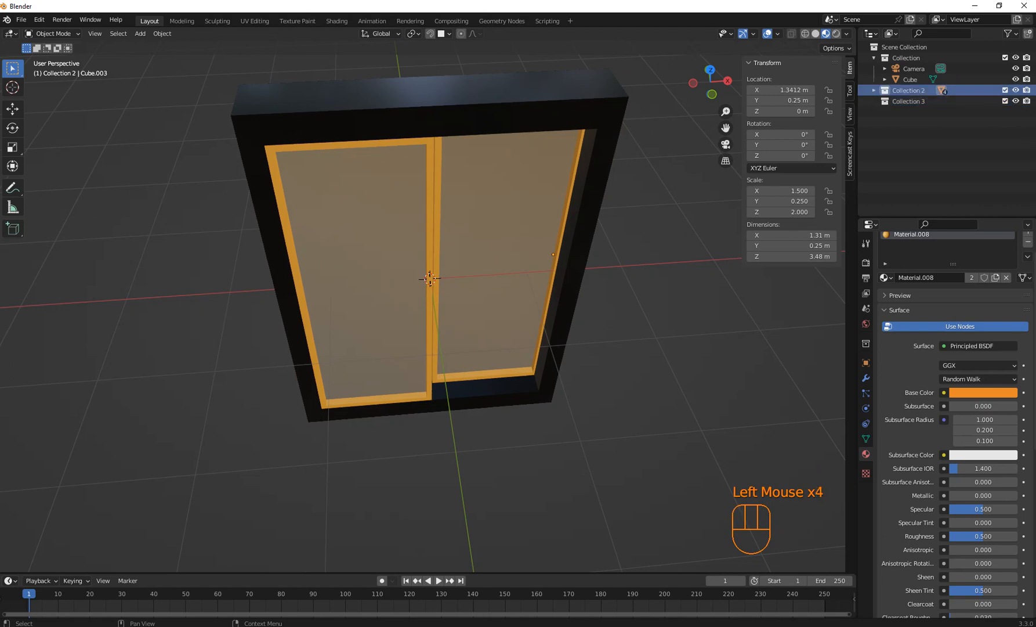
click(909, 90)
- Move the duplicated sash Cube.003 and glass panel Cube.004 from Collection 2 into Collection 3
click(874, 91)
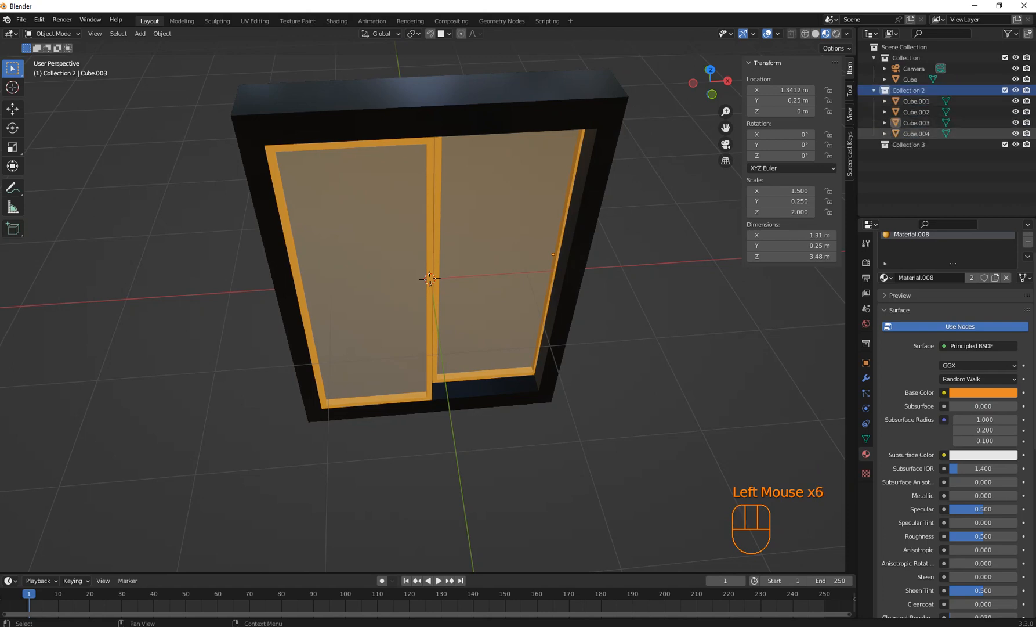
click(916, 123)
shift+click(916, 134)
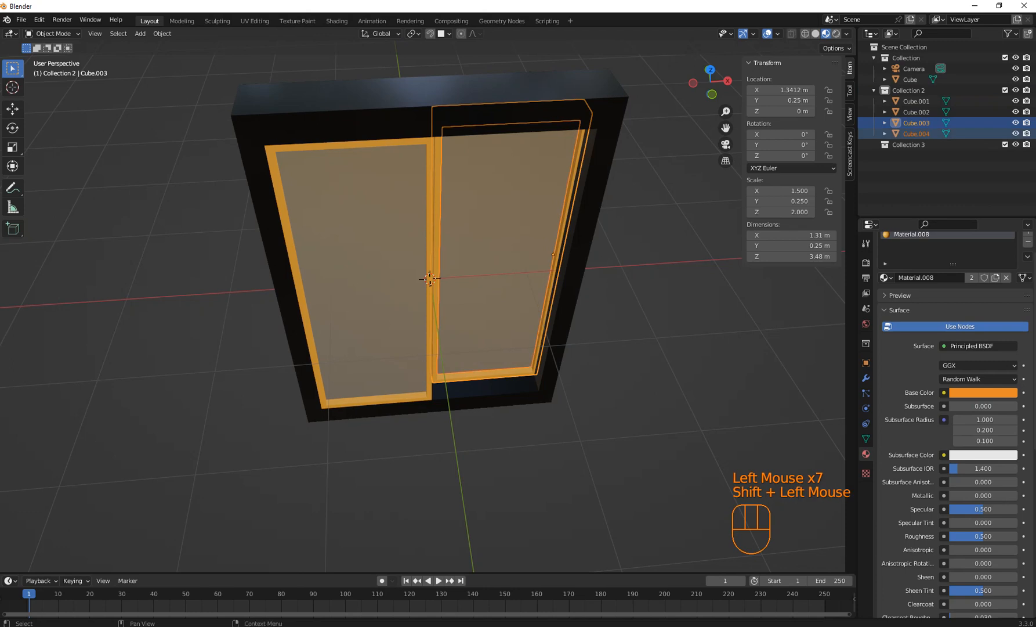
drag(916, 133, 921, 141)
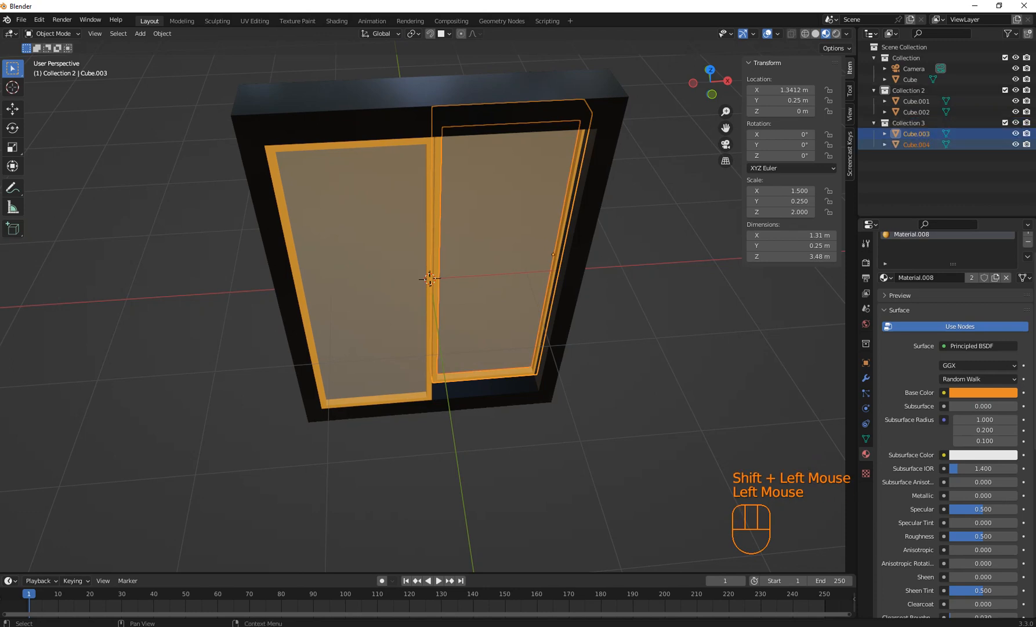
- Try to move the duplicated sash and glass together by selecting only Collection 3
click(874, 123)
click(909, 123)
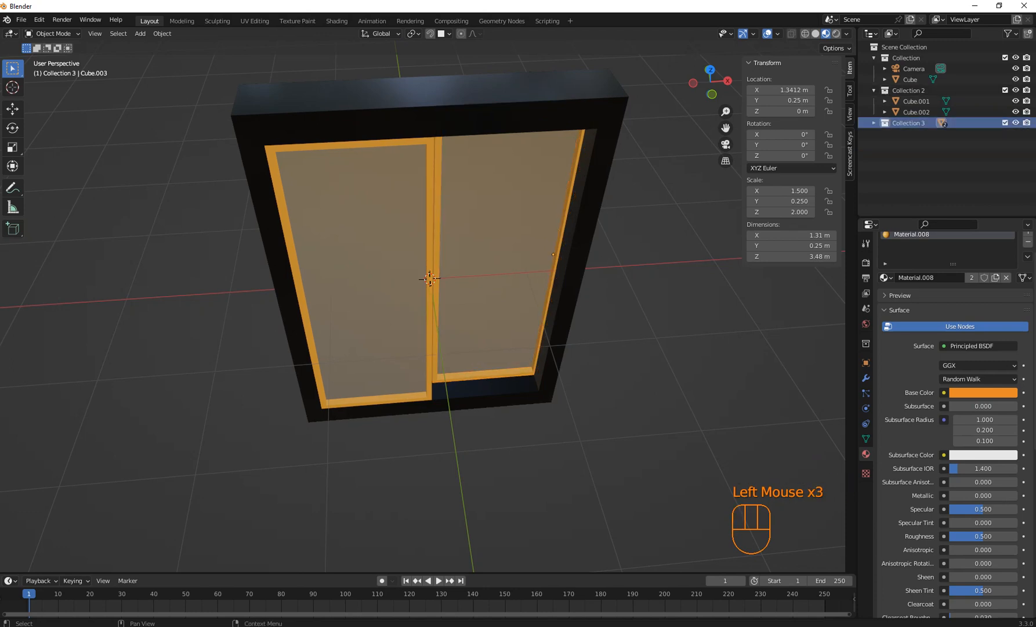
key(g)
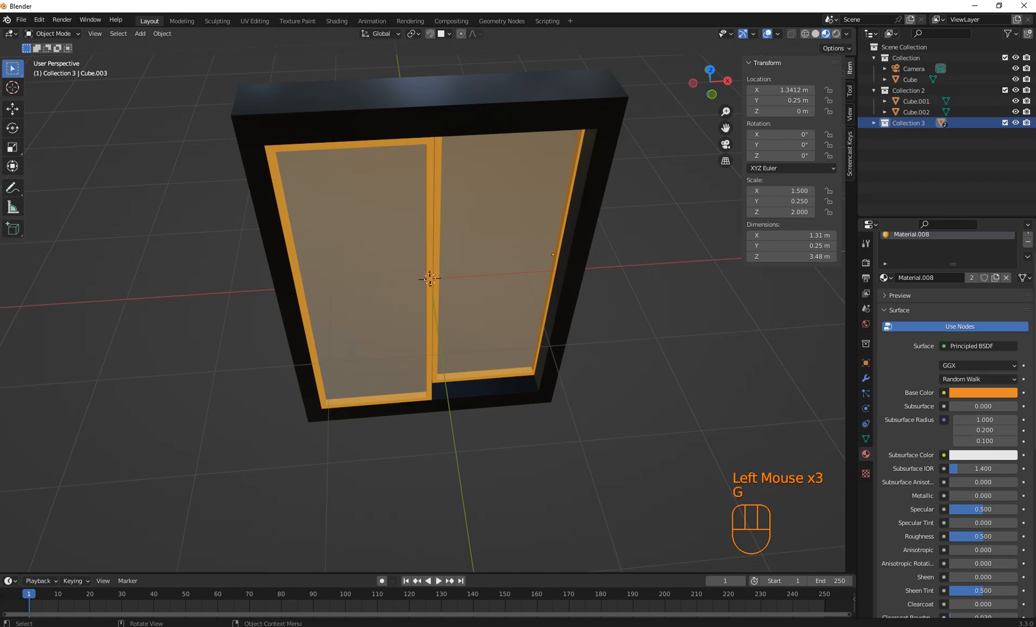
click(667, 325)
middle_drag(668, 325, 621, 290)
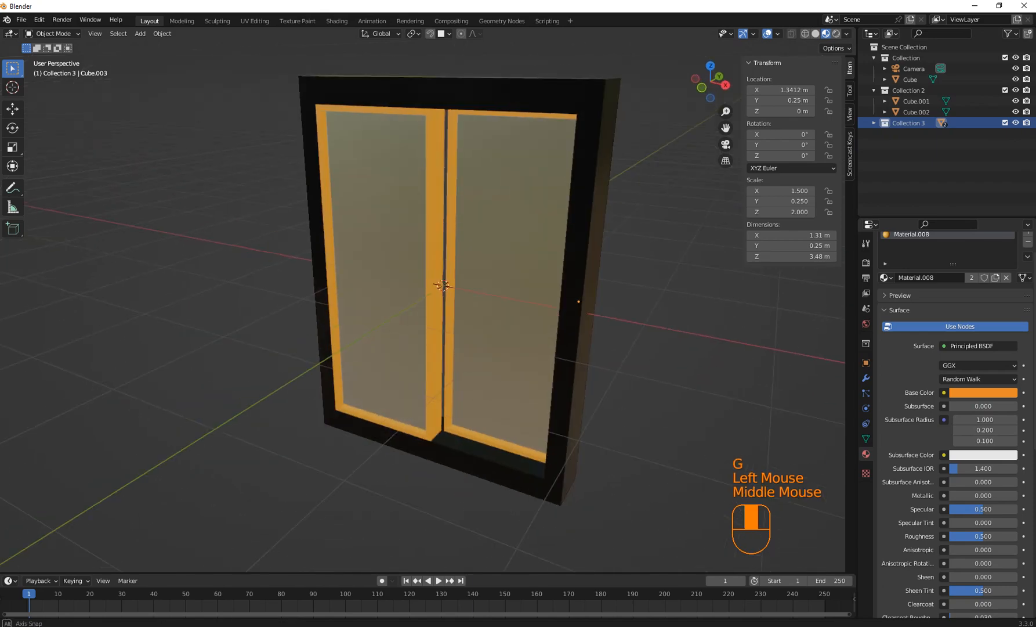
click(874, 124)
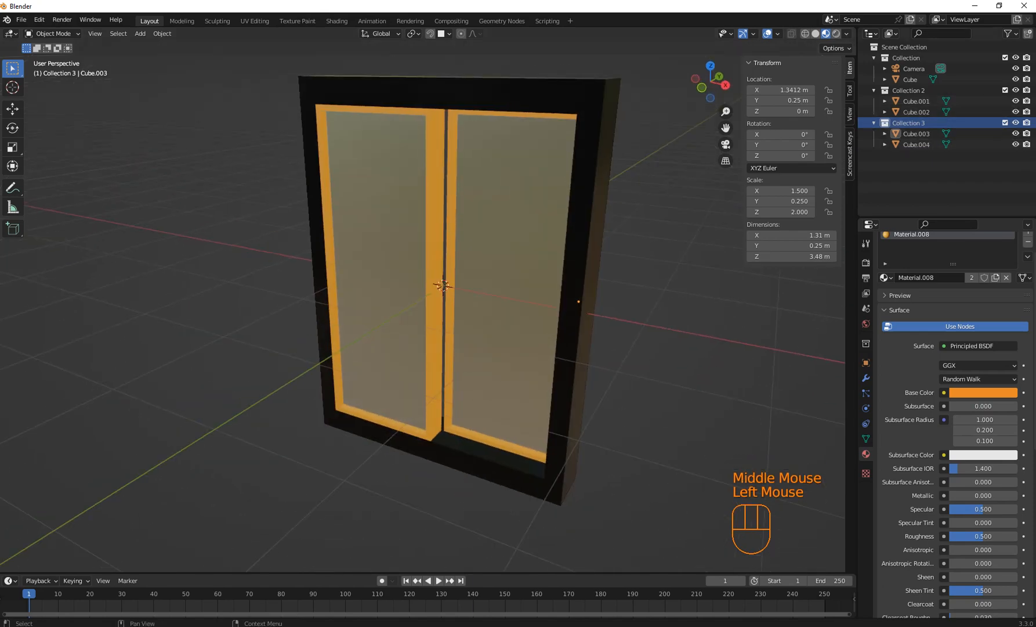
- Select the duplicated glass panel Cube.004 in the second half of the window
scroll(551, 302, down, 1)
middle_drag(551, 301, 513, 354)
scroll(557, 325, up, 4)
click(557, 325)
scroll(557, 325, down, 2)
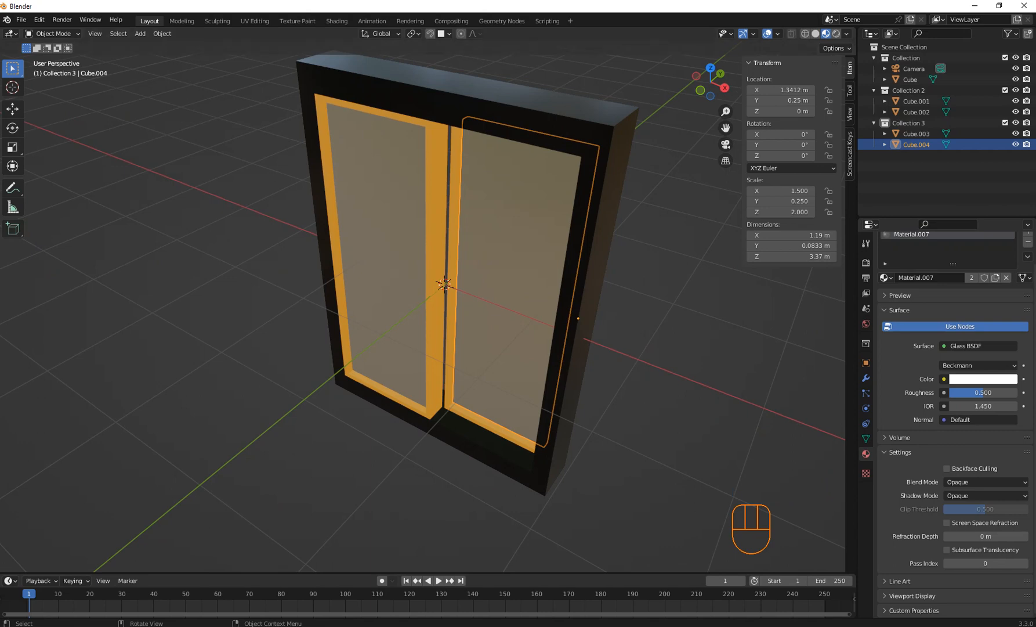
- Open the add-ons section of the preferences
click(39, 19)
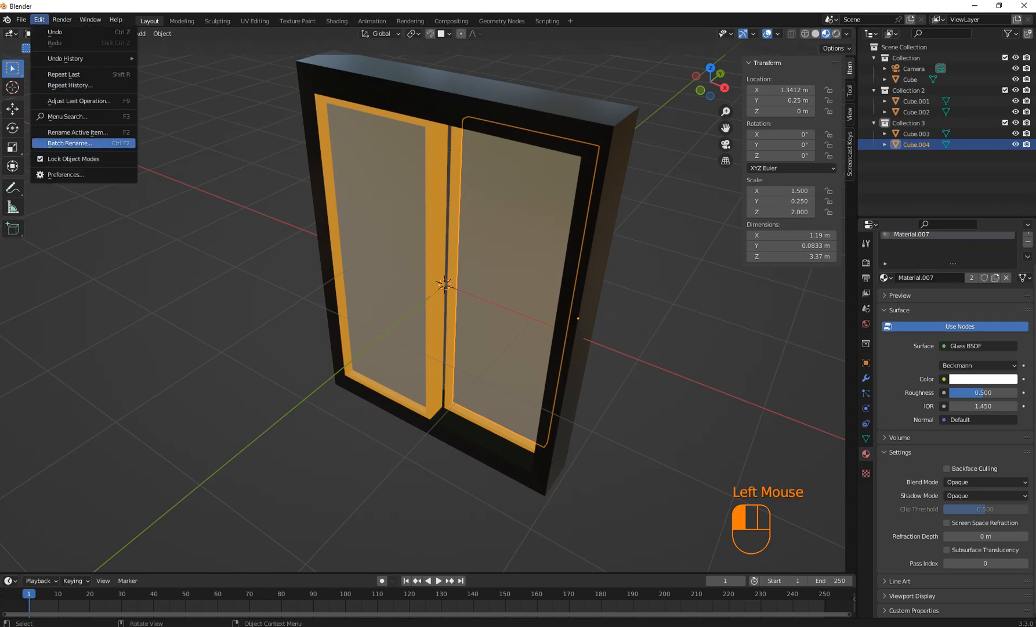
click(66, 174)
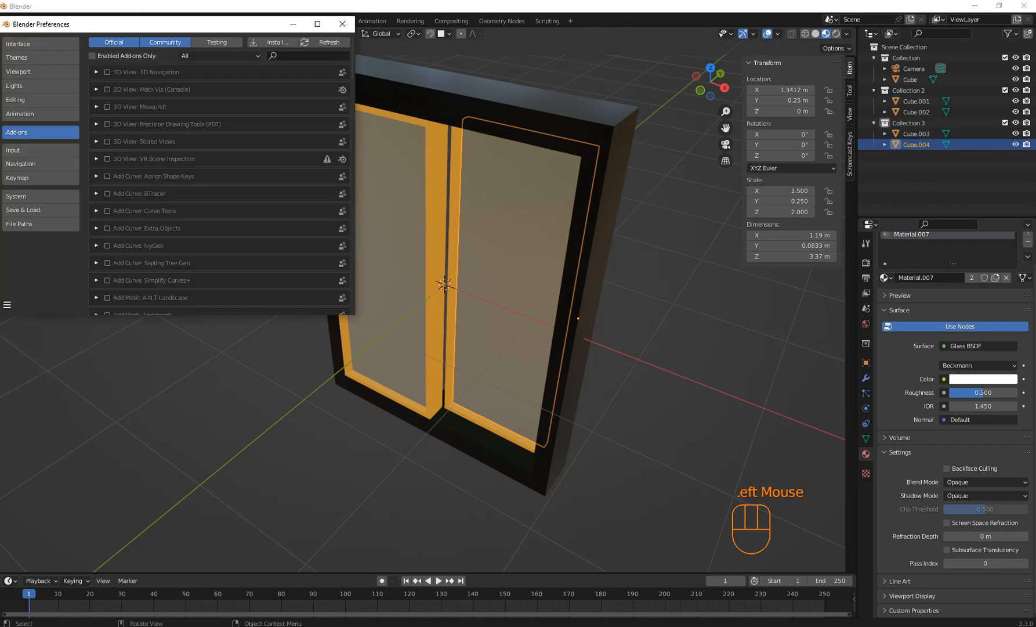